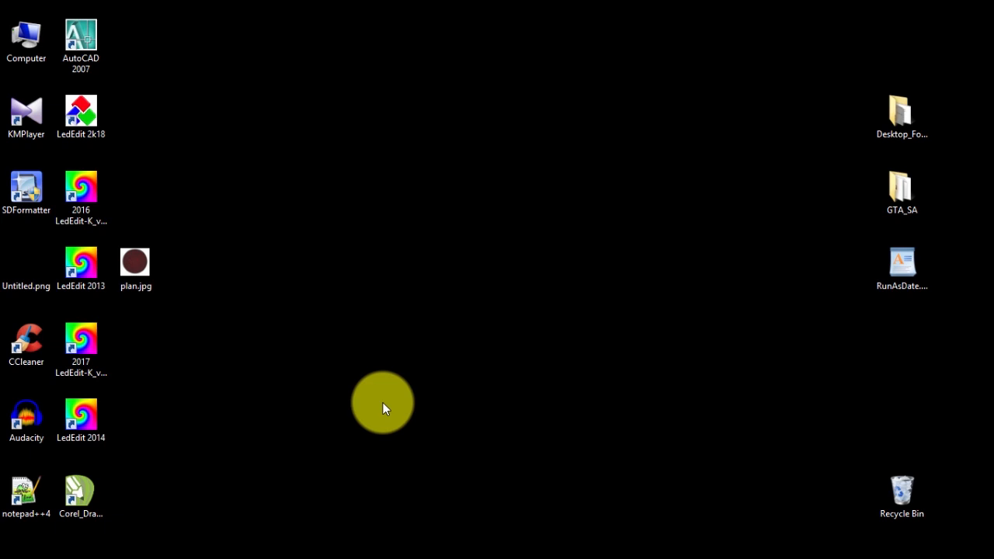
- Open the plan.jpg image on the desktop to view the layout plan
{"action": "double_click", "coordinate": [134, 264]}
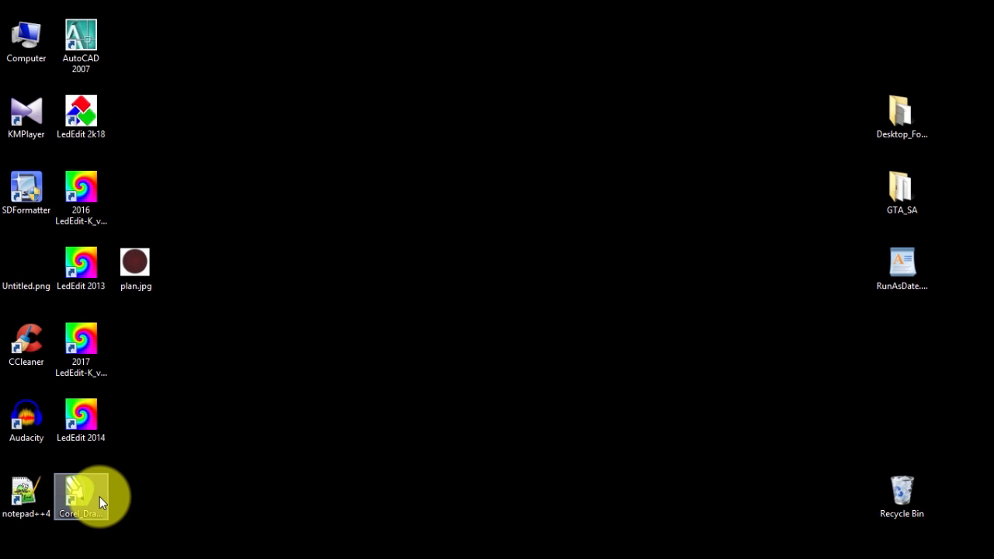
{"action": "left_click", "coordinate": [99, 497]}
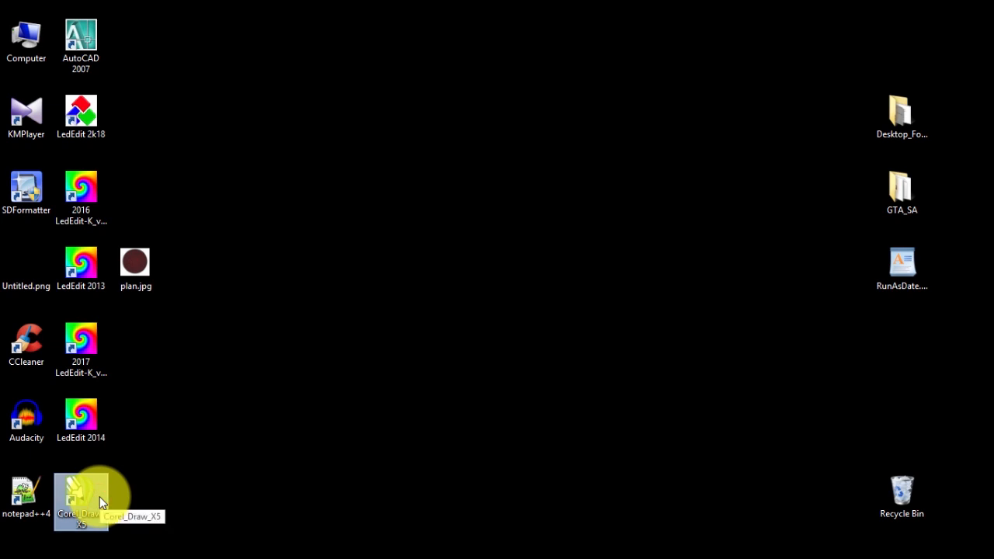
{"action": "left_click", "coordinate": [202, 439]}
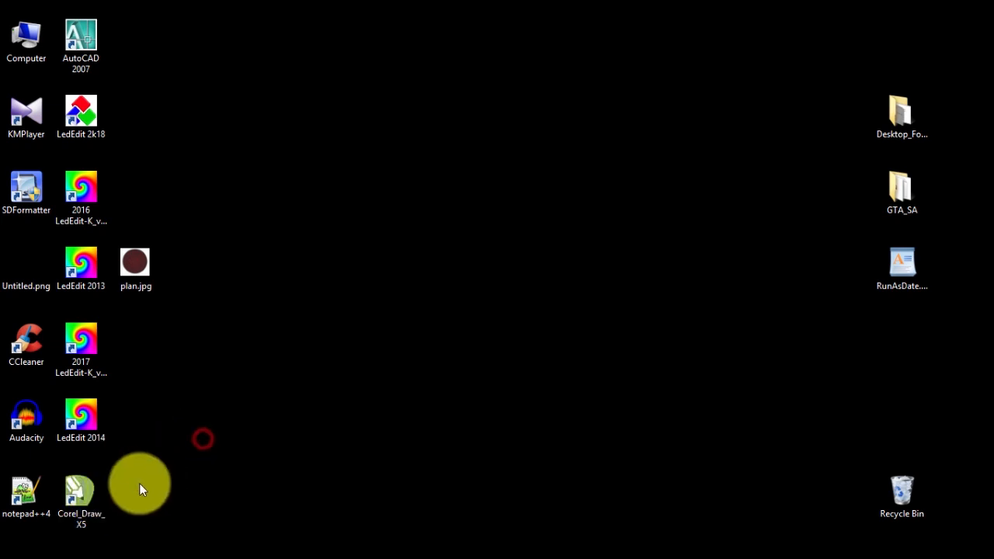
- Launch CorelDRAW X5 from the desktop and maximize its window
{"action": "left_click", "coordinate": [91, 492]}
{"action": "left_click", "coordinate": [91, 491]}
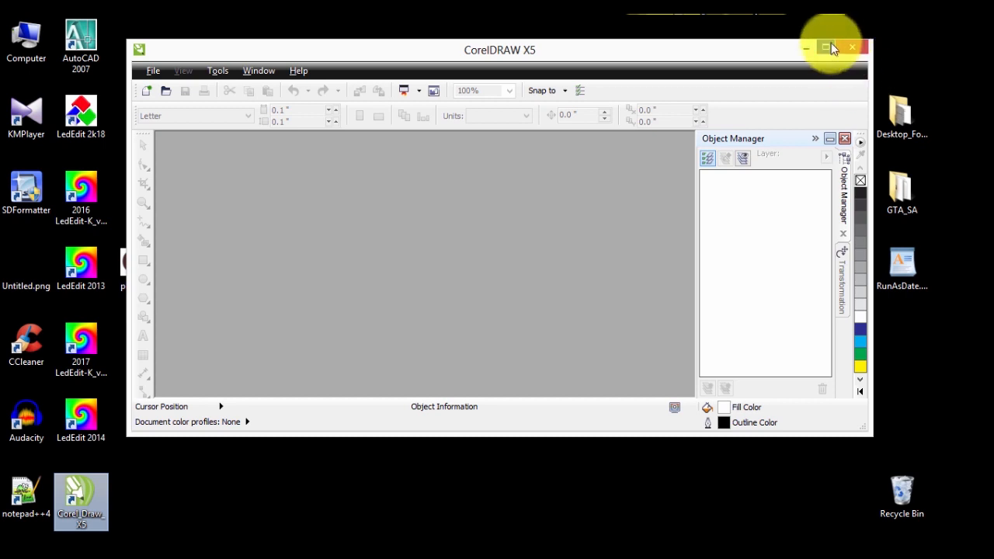
{"action": "left_click", "coordinate": [827, 47]}
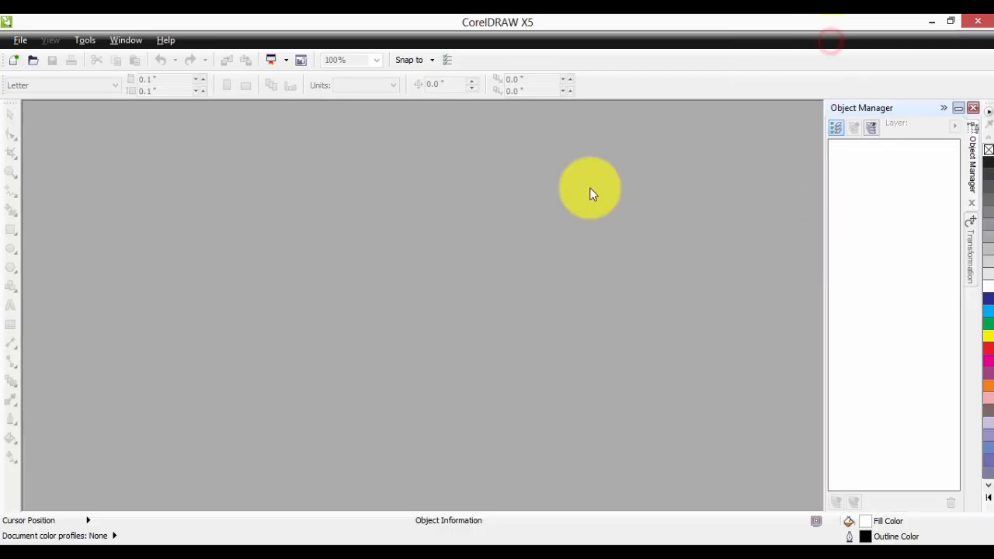
- Create a new document named Layout_002, 8 inches wide and 10 inches high
{"action": "left_click", "coordinate": [20, 41]}
{"action": "left_click", "coordinate": [35, 61]}
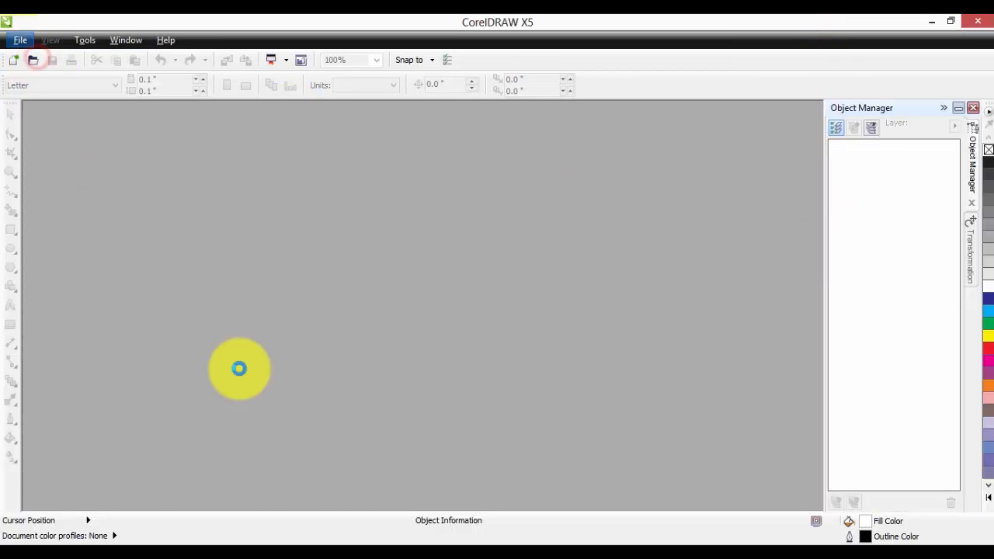
{"action": "key", "text": "BackSpace"}
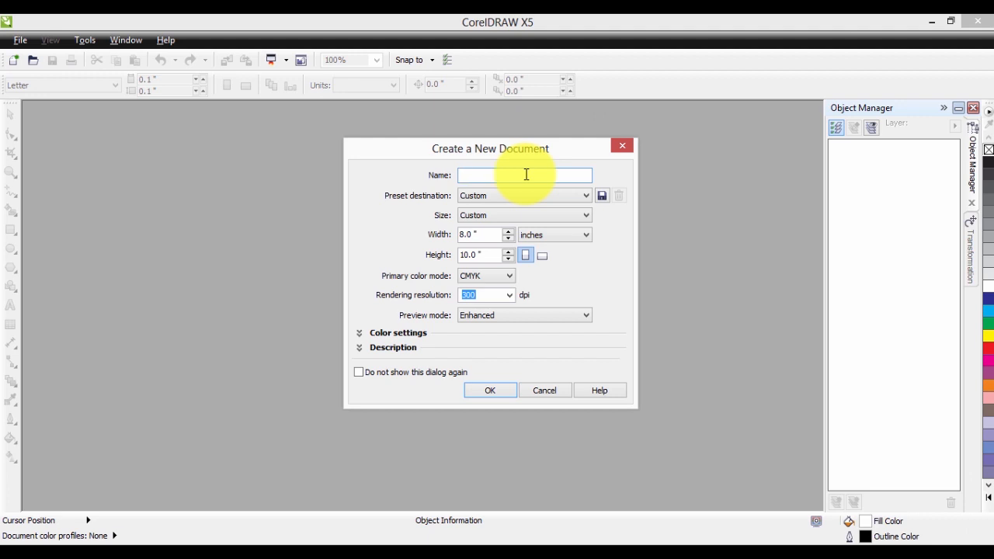
{"action": "type", "text": "Layout_002"}
{"action": "double_click", "coordinate": [488, 235]}
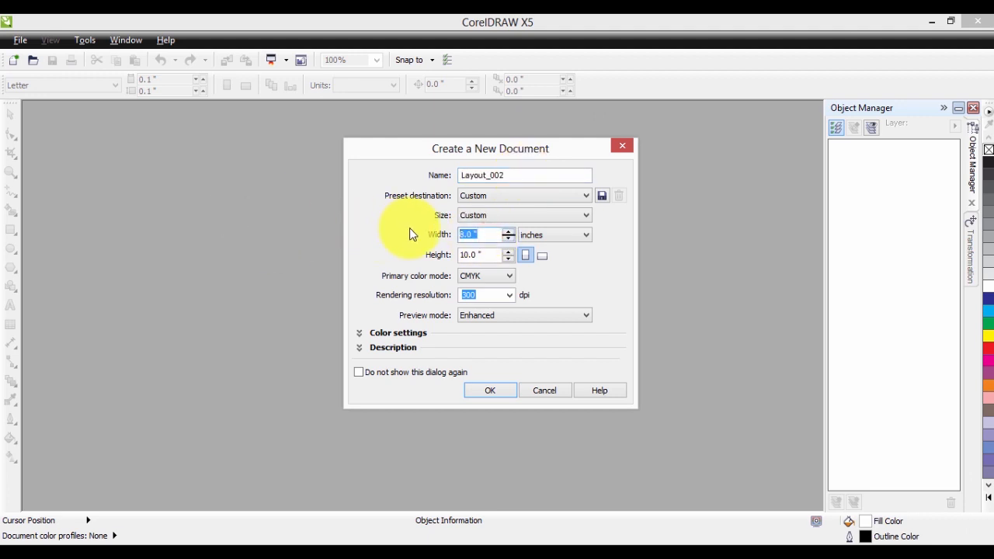
{"action": "type", "text": "8"}
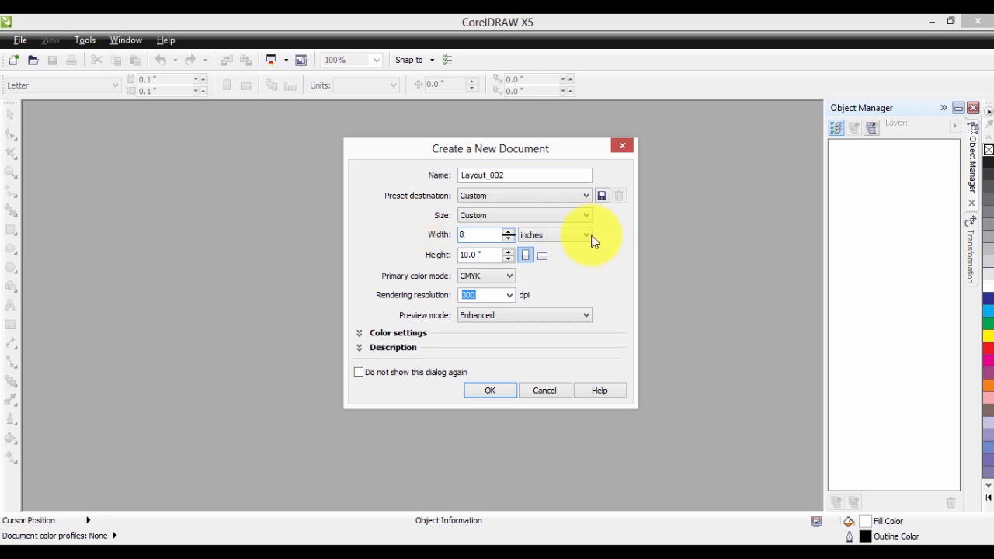
{"action": "left_click_drag", "start_coordinate": [486, 260], "coordinate": [193, 273]}
{"action": "type", "text": "10"}
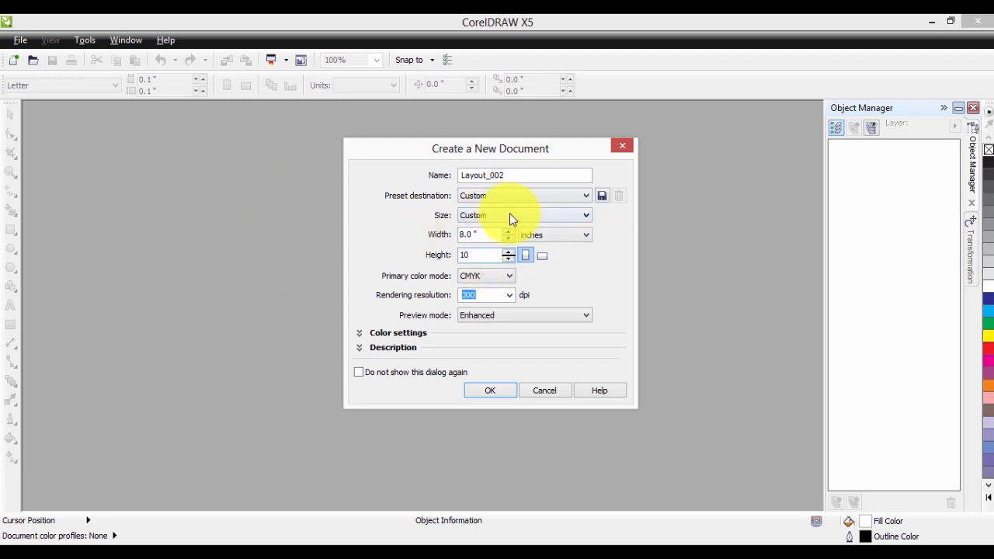
{"action": "left_click", "coordinate": [567, 234]}
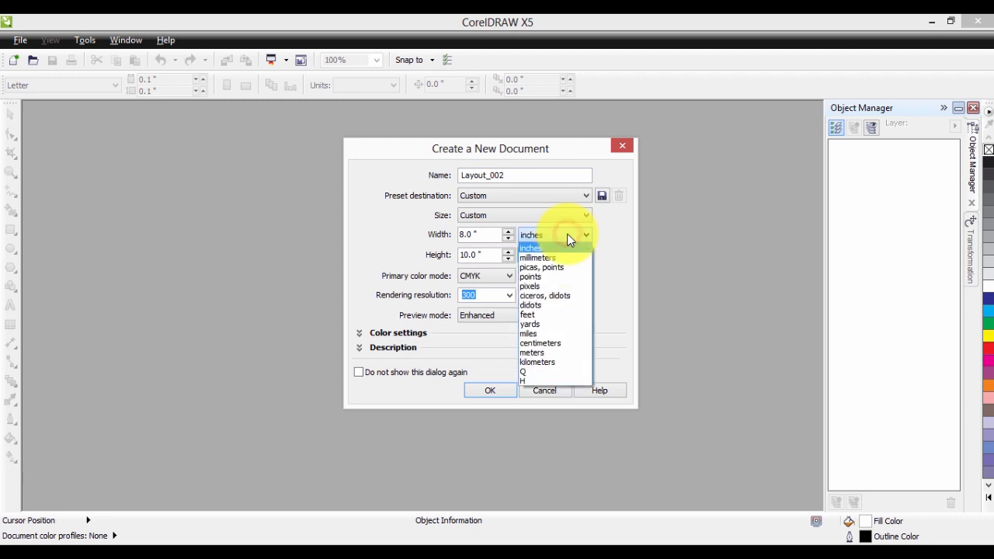
{"action": "left_click", "coordinate": [559, 248]}
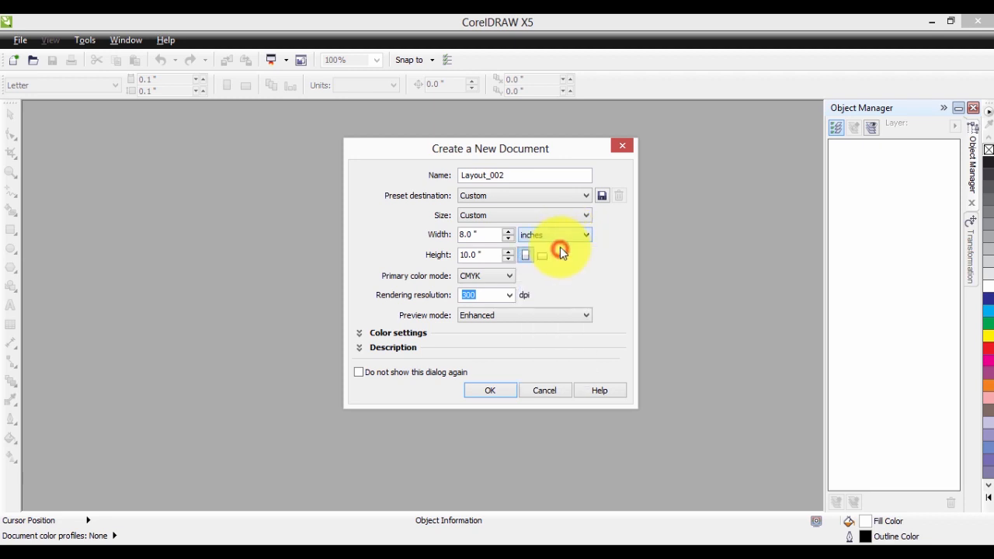
{"action": "left_click", "coordinate": [489, 391]}
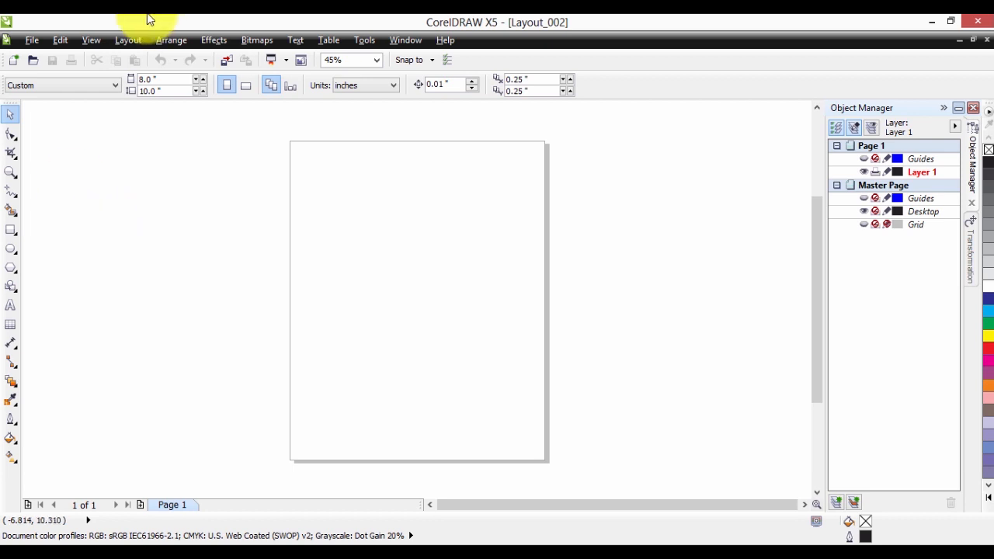
- Turn on the display of rulers and guidelines
{"action": "left_click", "coordinate": [92, 40]}
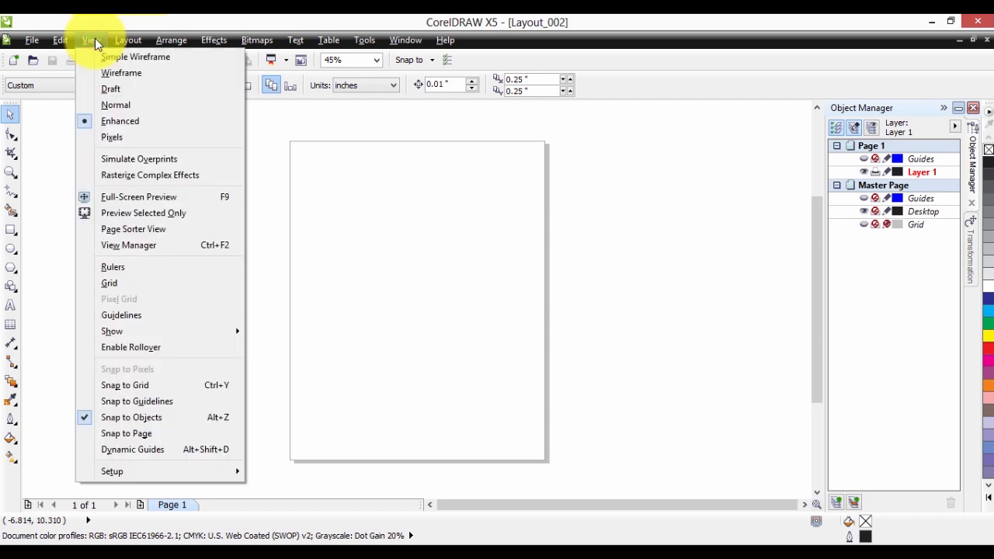
{"action": "left_click", "coordinate": [113, 271]}
{"action": "left_click", "coordinate": [91, 41]}
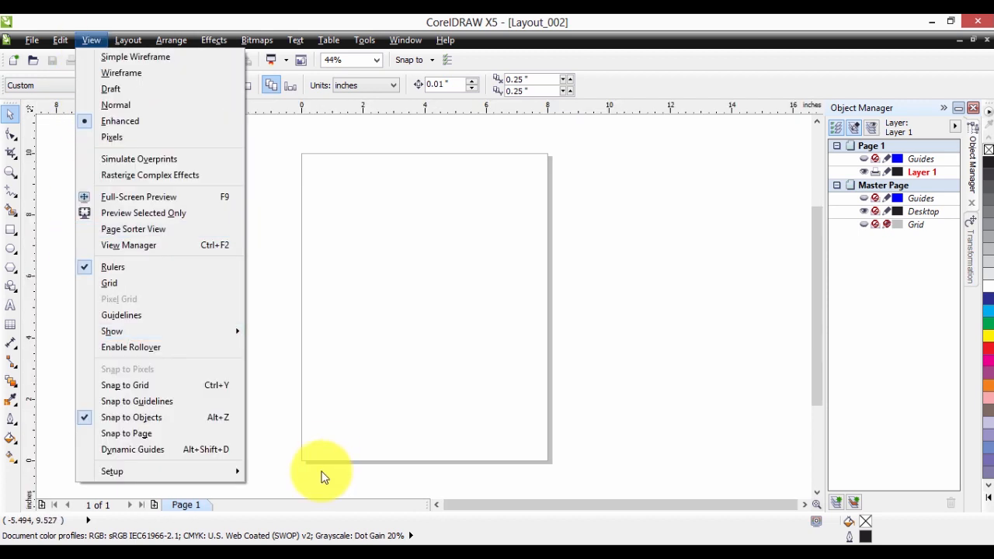
{"action": "left_click", "coordinate": [328, 445]}
{"action": "left_click", "coordinate": [93, 40]}
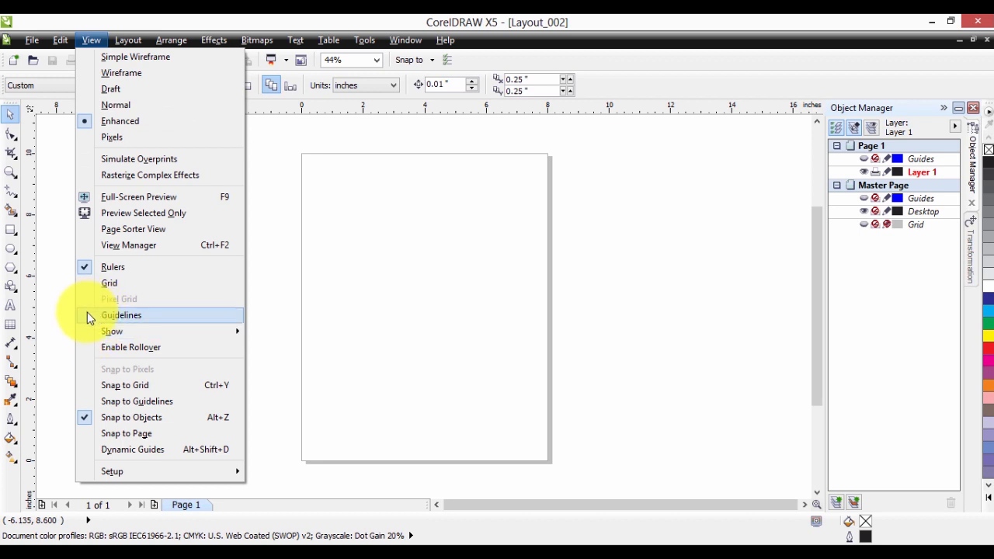
{"action": "left_click", "coordinate": [113, 316]}
{"action": "left_click", "coordinate": [91, 40]}
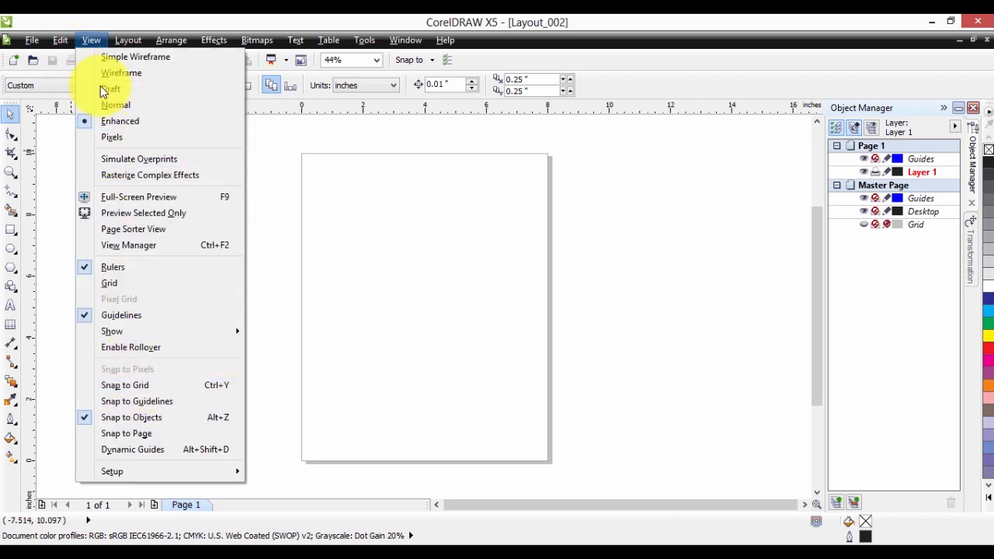
{"action": "left_click", "coordinate": [375, 286]}
- Enable snapping to the grid and to guidelines
{"action": "left_click", "coordinate": [87, 39]}
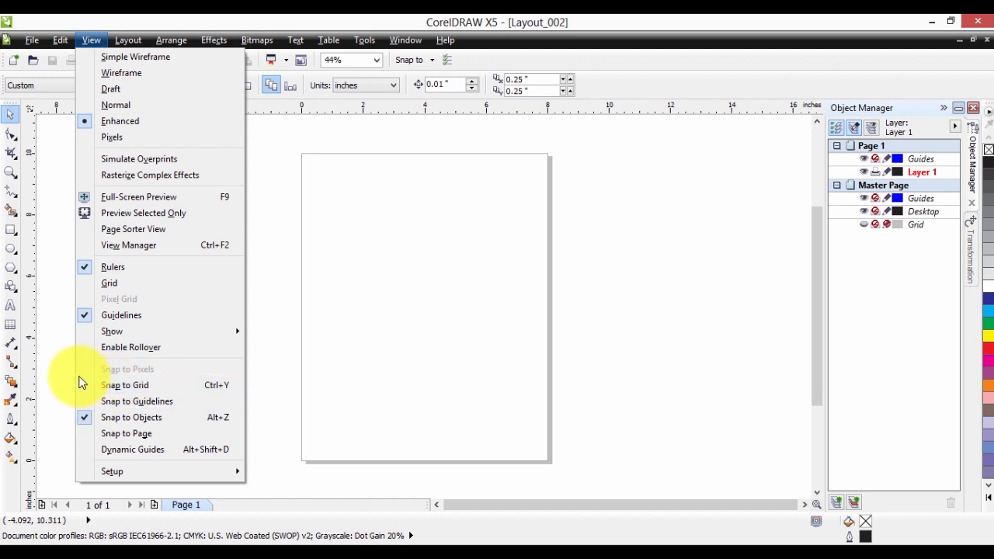
{"action": "left_click", "coordinate": [106, 383]}
{"action": "left_click", "coordinate": [92, 39]}
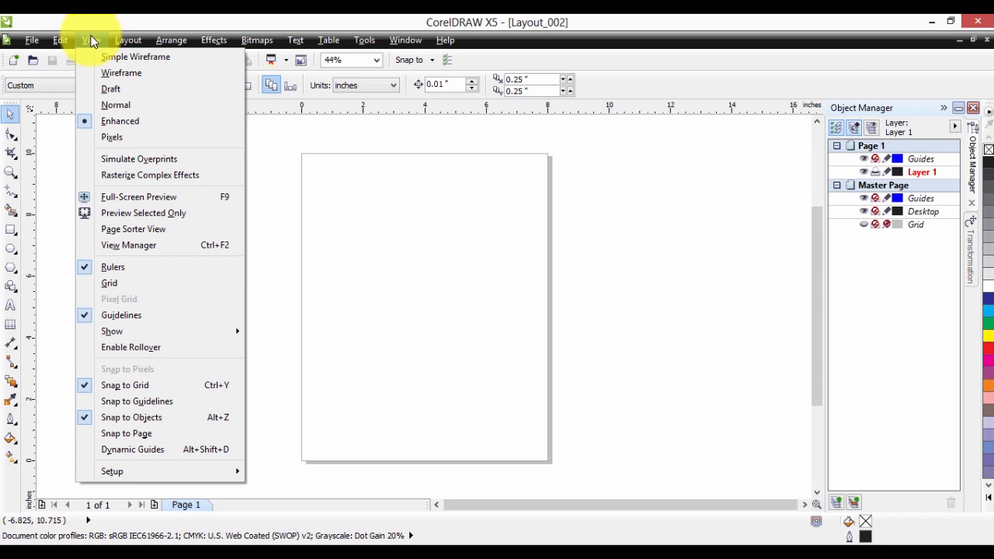
{"action": "left_click", "coordinate": [155, 400]}
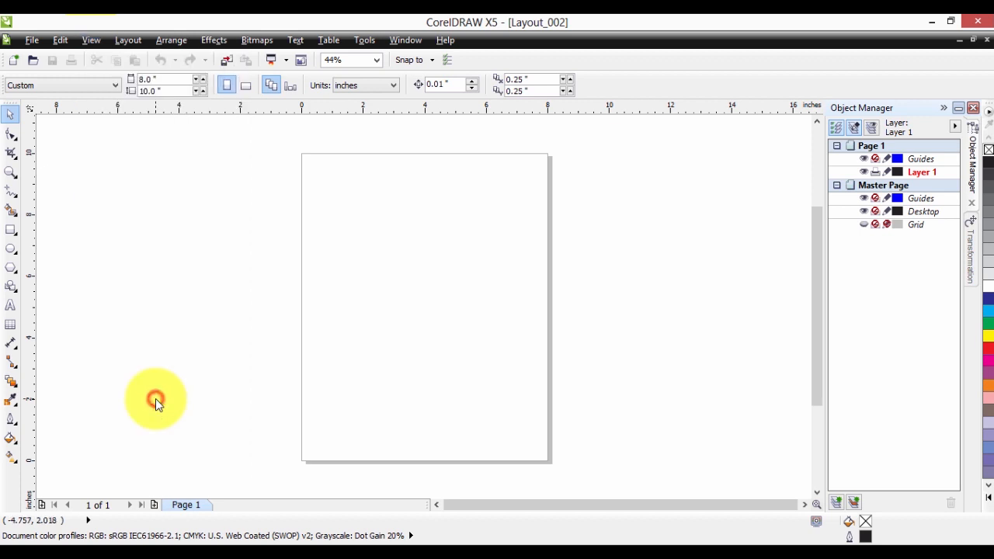
{"action": "left_click", "coordinate": [92, 40]}
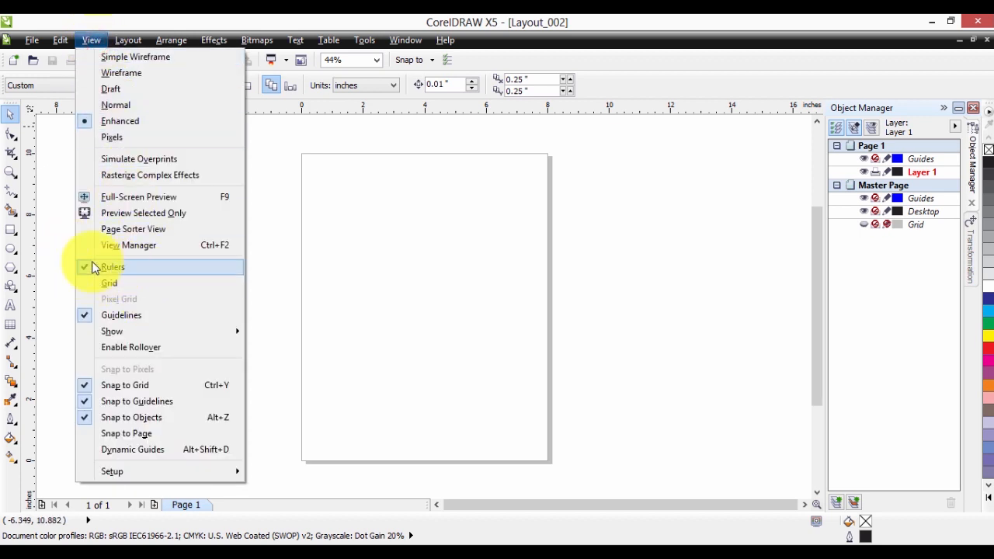
{"action": "left_click", "coordinate": [86, 33]}
{"action": "left_click", "coordinate": [87, 36]}
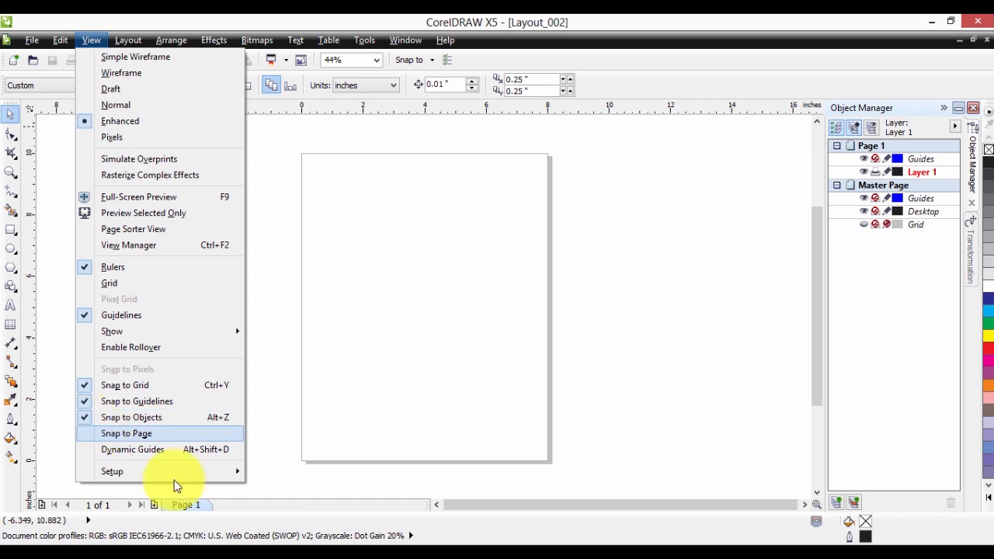
{"action": "left_click", "coordinate": [29, 325]}
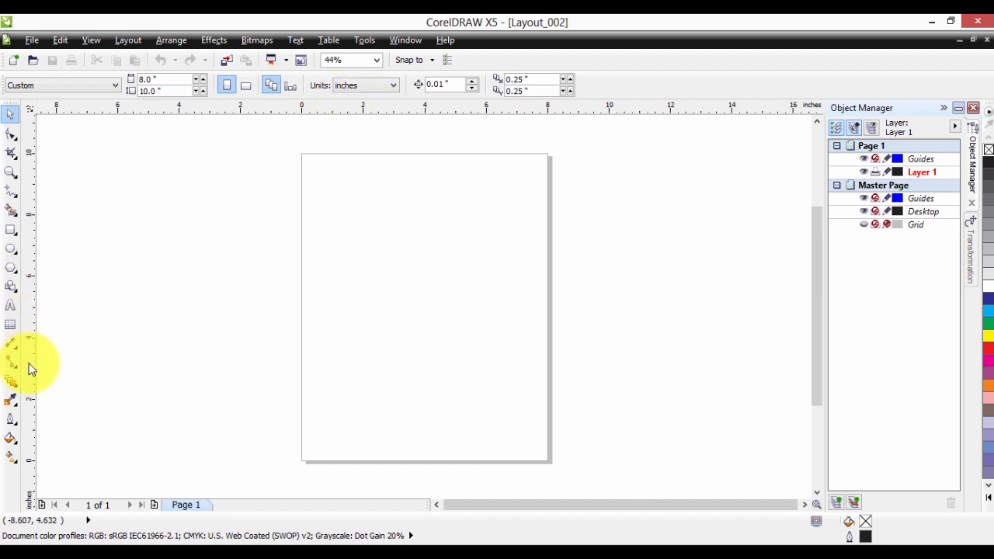
- Place a vertical guideline at 4 inches and a horizontal guideline at 5 inches so they cross at the page centre
{"action": "left_click", "coordinate": [29, 281]}
{"action": "left_click_drag", "start_coordinate": [29, 281], "coordinate": [426, 256]}
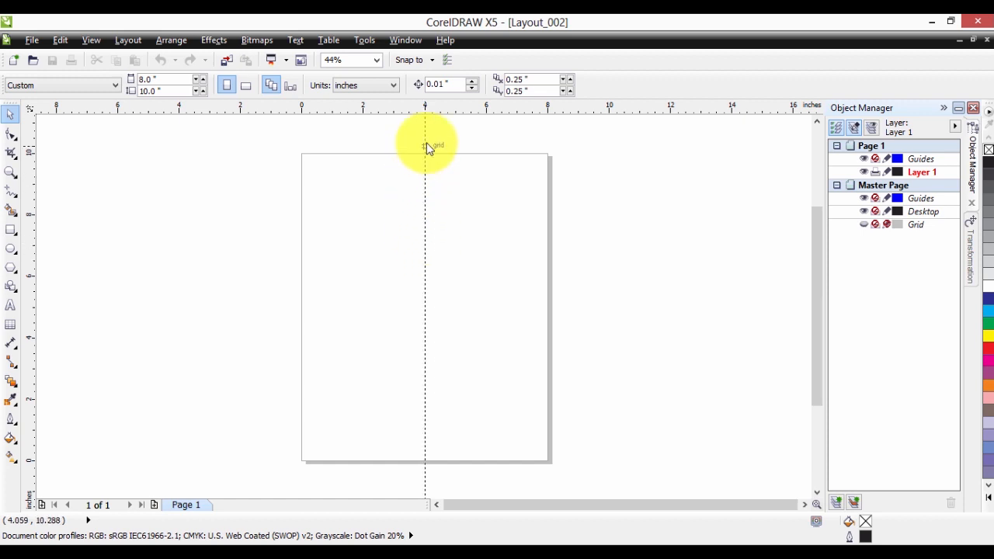
{"action": "left_click", "coordinate": [424, 295]}
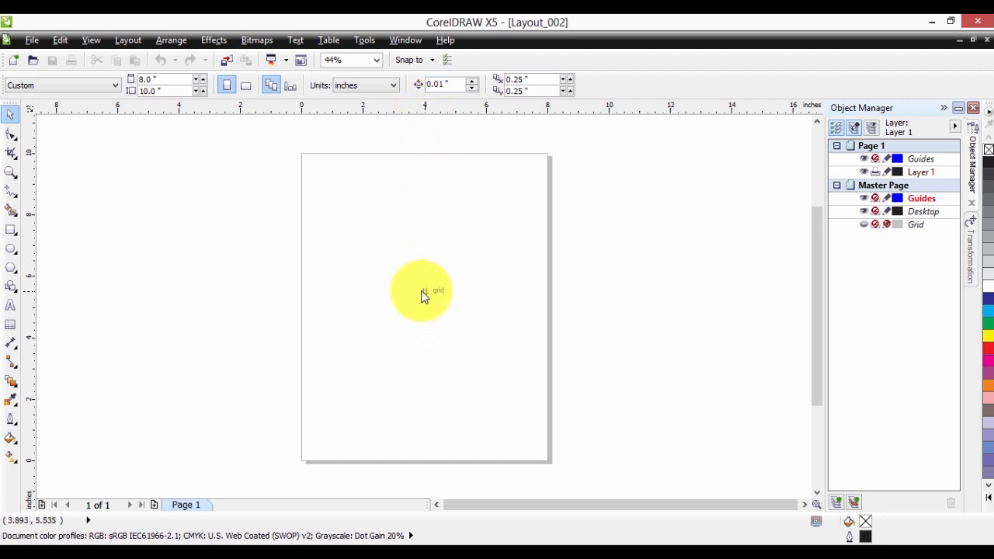
{"action": "left_click", "coordinate": [162, 102]}
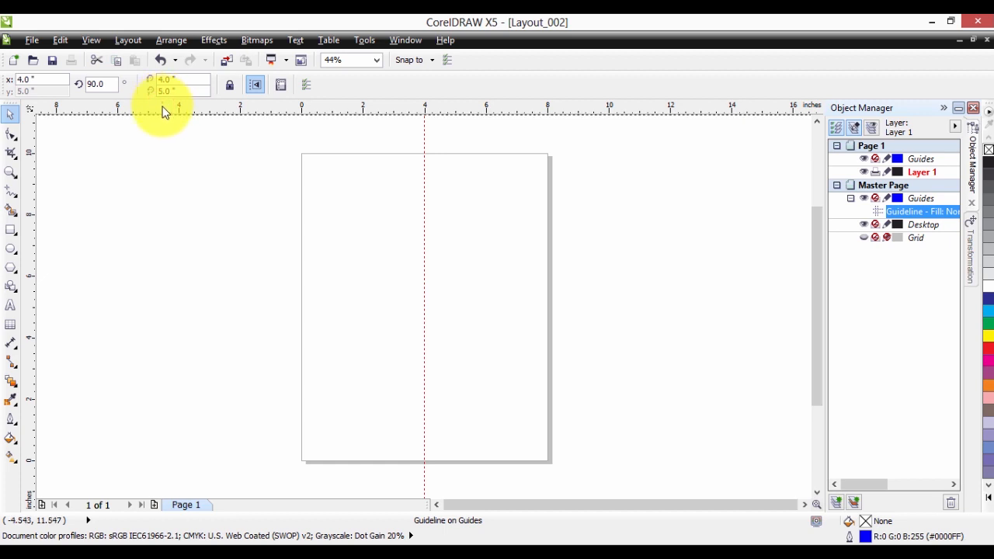
{"action": "left_click_drag", "start_coordinate": [163, 107], "coordinate": [216, 296]}
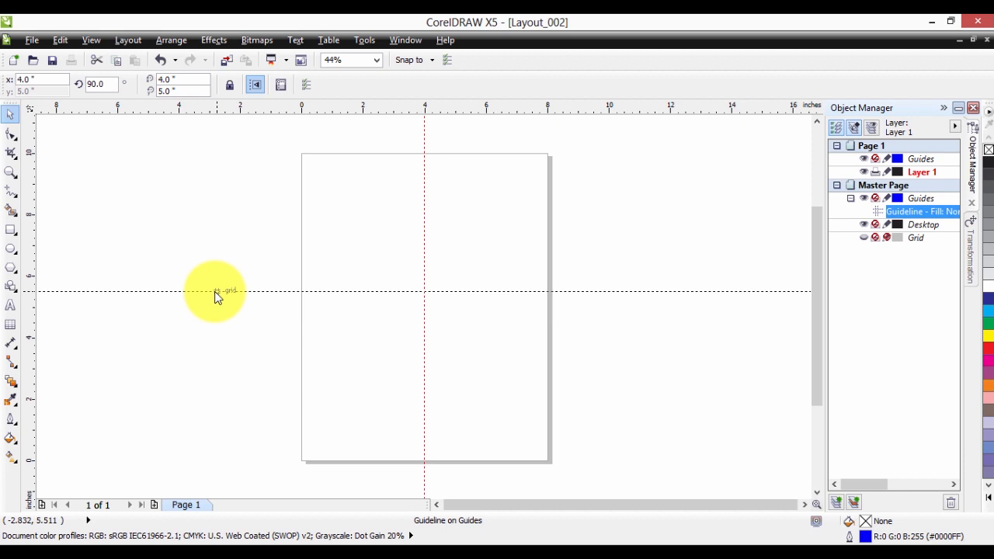
{"action": "left_click_drag", "start_coordinate": [216, 294], "coordinate": [78, 310]}
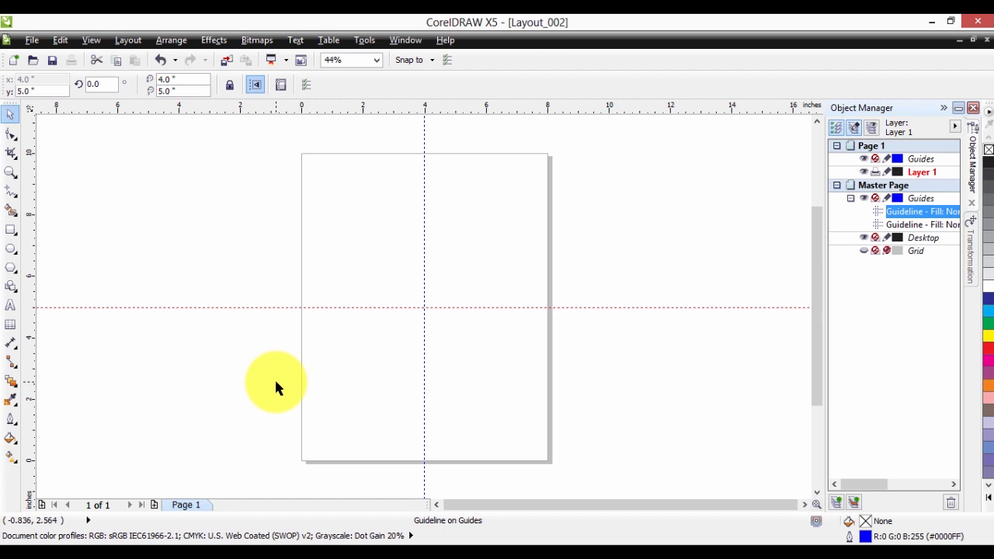
- Draw a circle 1 inch in diameter with the Ellipse tool, centred on the intersection of the two guidelines
{"action": "left_click", "coordinate": [17, 252]}
{"action": "left_click", "coordinate": [17, 250]}
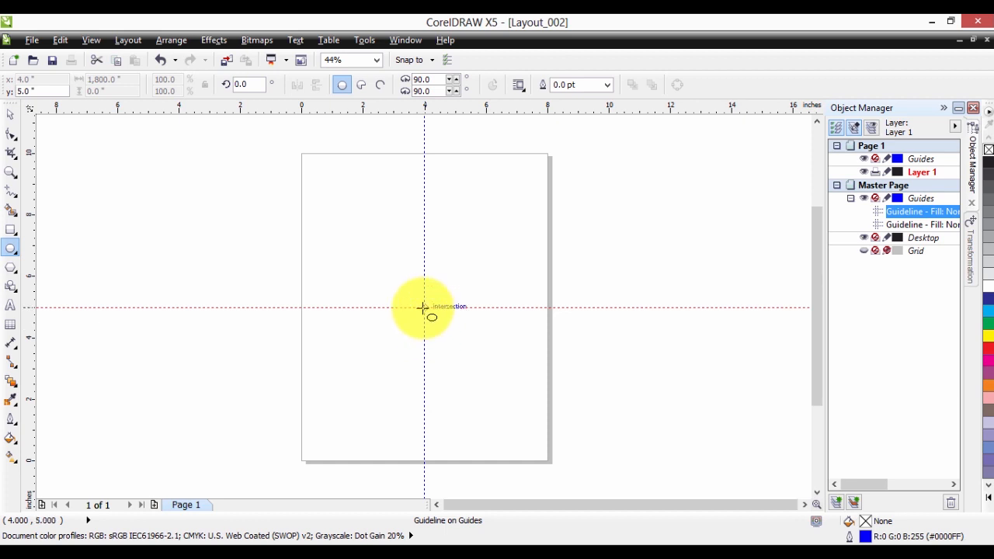
{"action": "left_click_drag", "start_coordinate": [423, 307], "coordinate": [464, 331]}
{"action": "scroll", "coordinate": [466, 319], "scroll_direction": "up", "scroll_amount": 1}
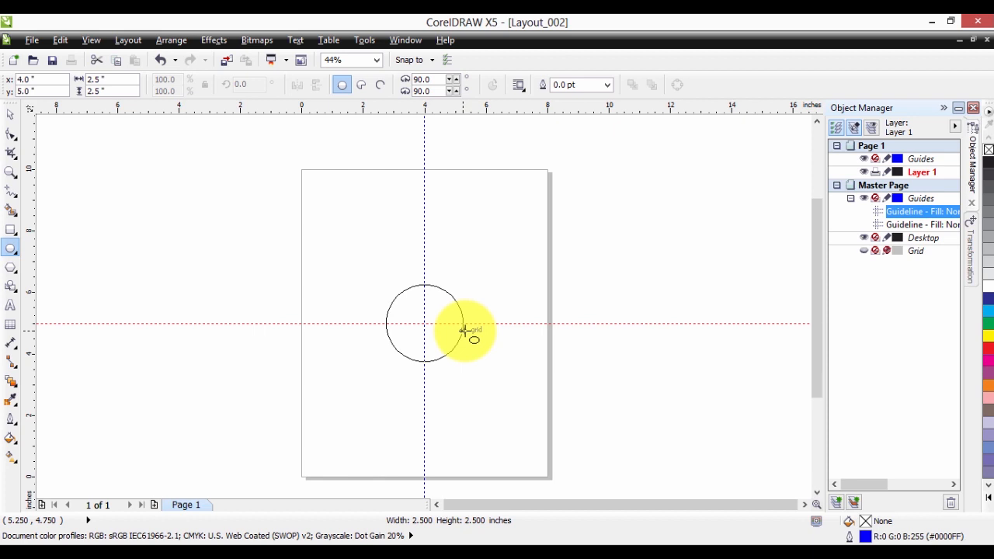
{"action": "left_click_drag", "start_coordinate": [464, 331], "coordinate": [440, 321]}
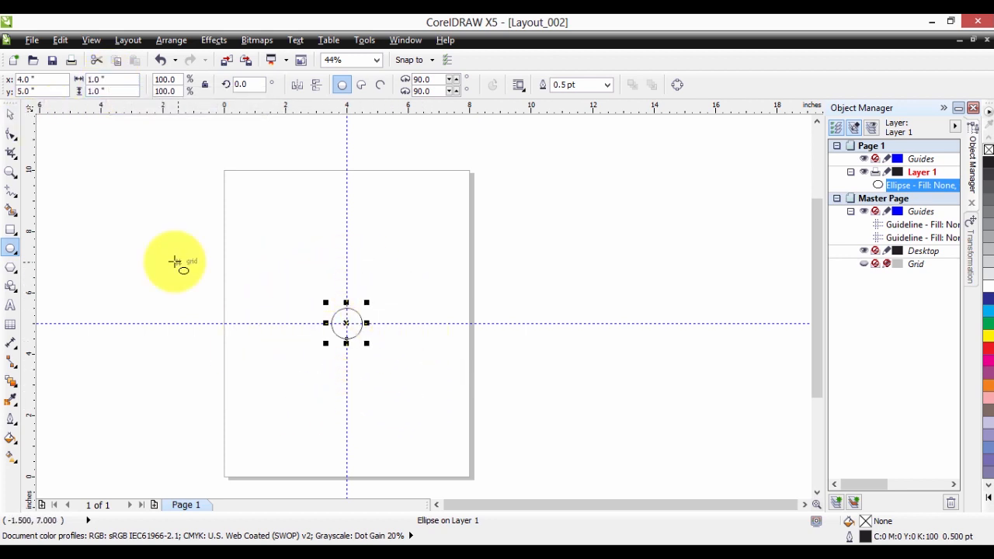
- Switch to the Pick tool and select the 1-inch circle at the page centre
{"action": "key", "text": "space"}
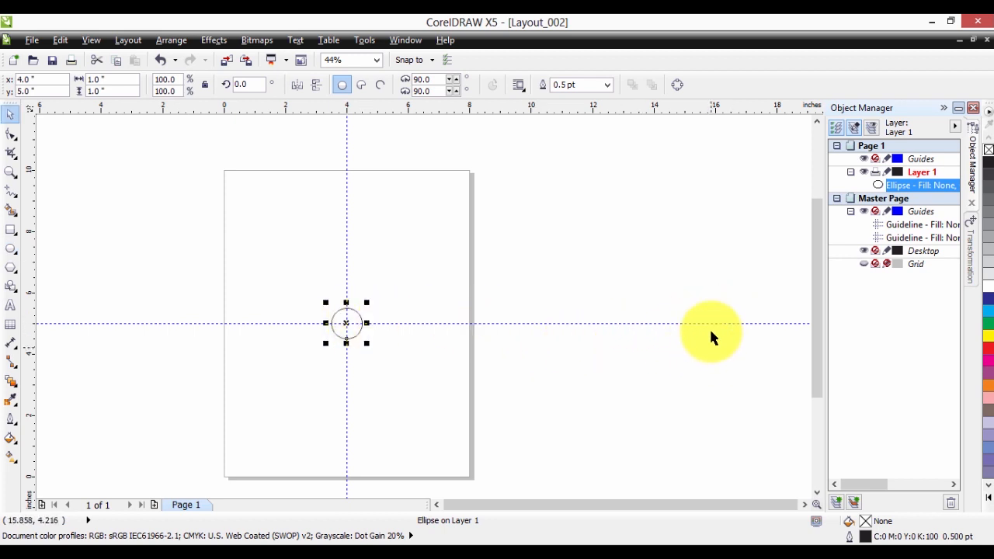
{"action": "left_click", "coordinate": [678, 451]}
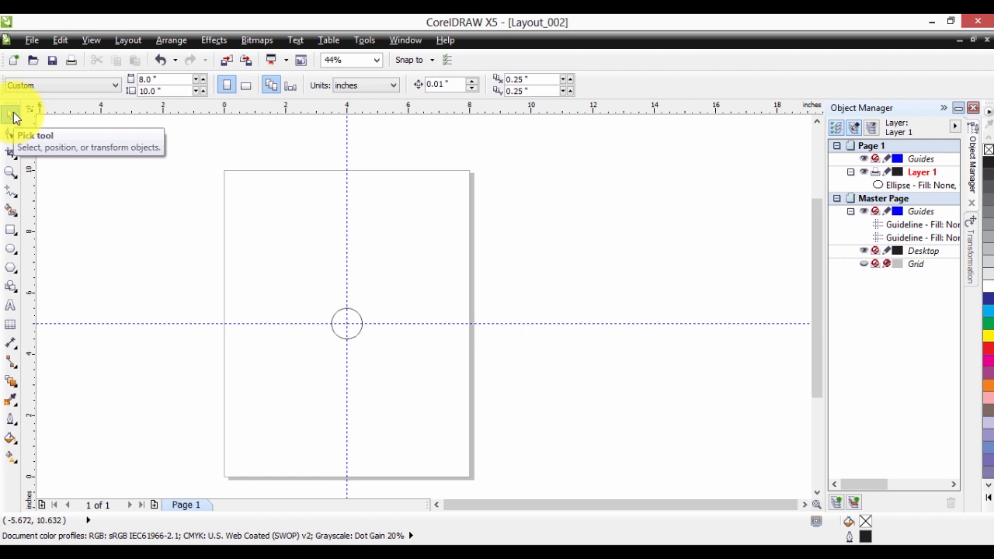
{"action": "left_click", "coordinate": [14, 115]}
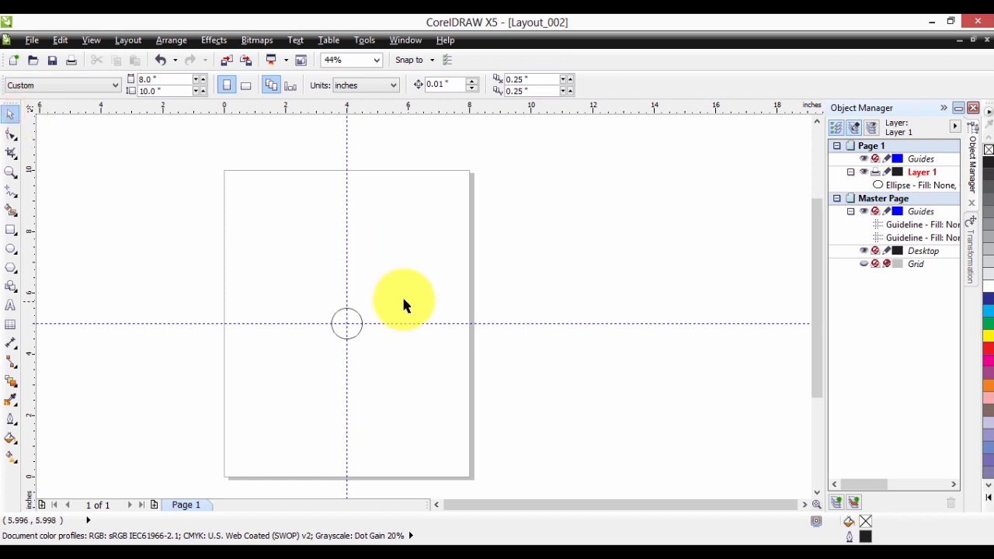
{"action": "left_click", "coordinate": [354, 310]}
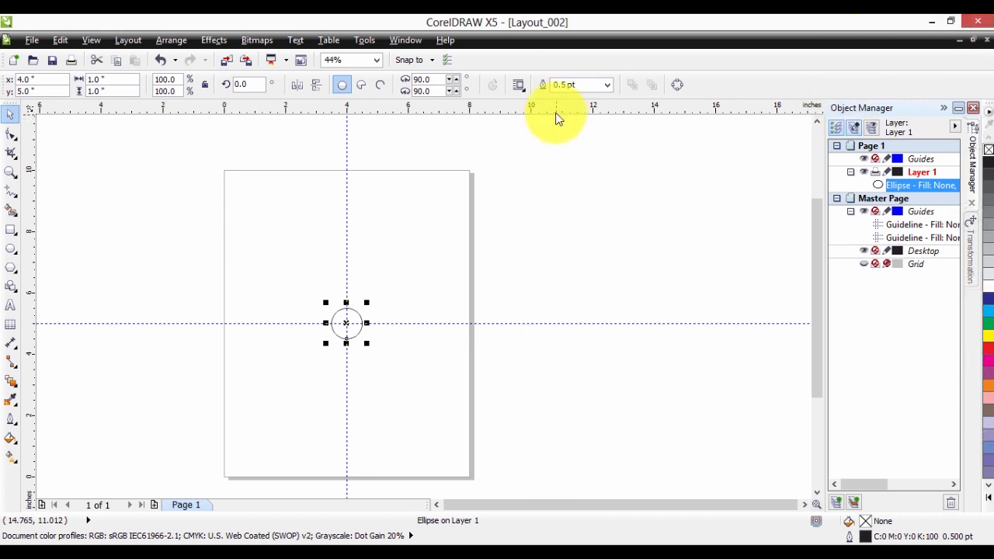
- Close the Object Manager and open the Position transformation settings for the selected circle
{"action": "left_click", "coordinate": [975, 109]}
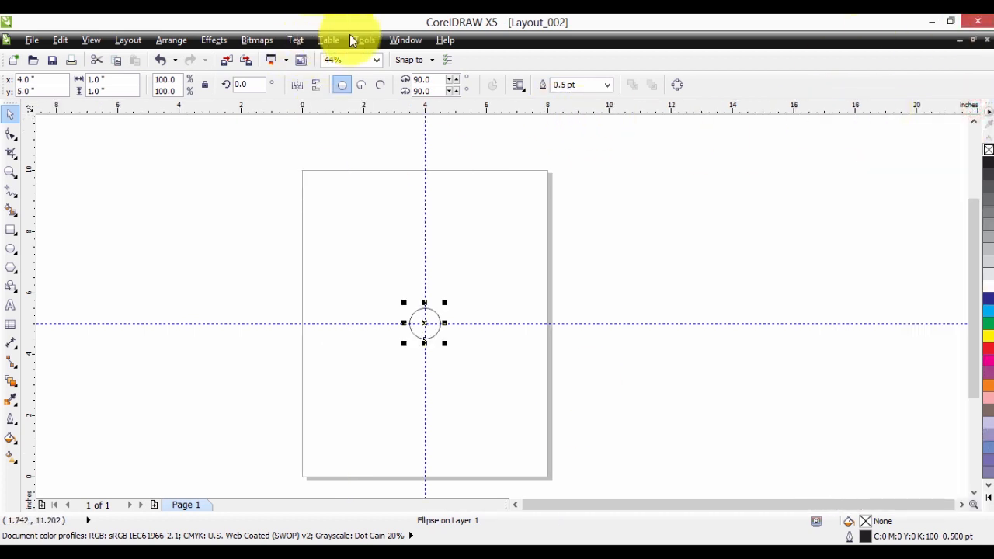
{"action": "left_click", "coordinate": [394, 38]}
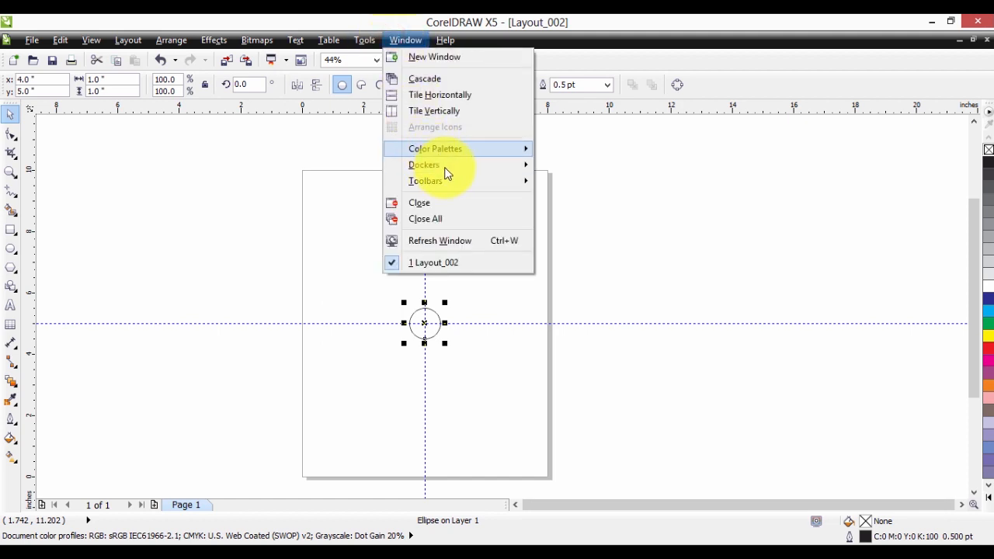
{"action": "mouse_move", "coordinate": [455, 166]}
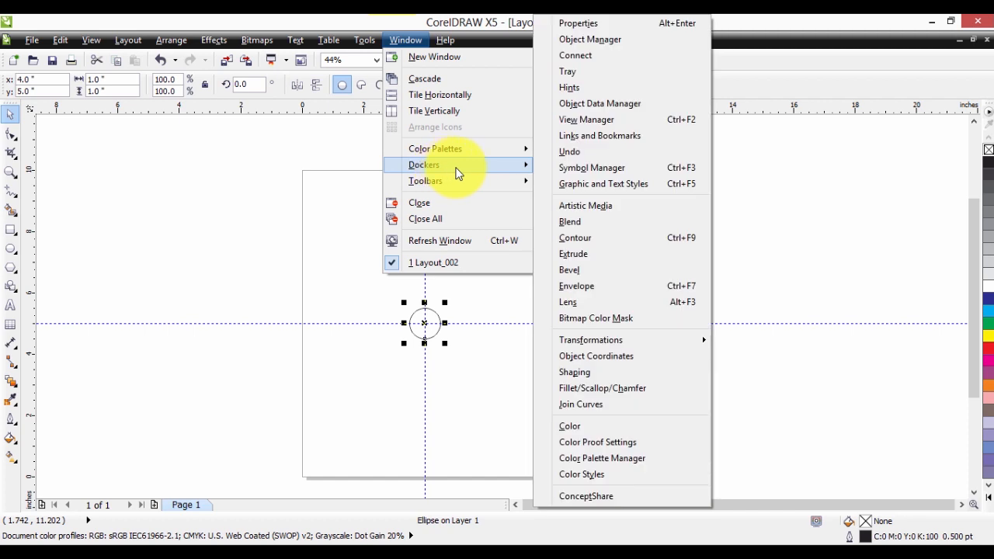
{"action": "mouse_move", "coordinate": [606, 340]}
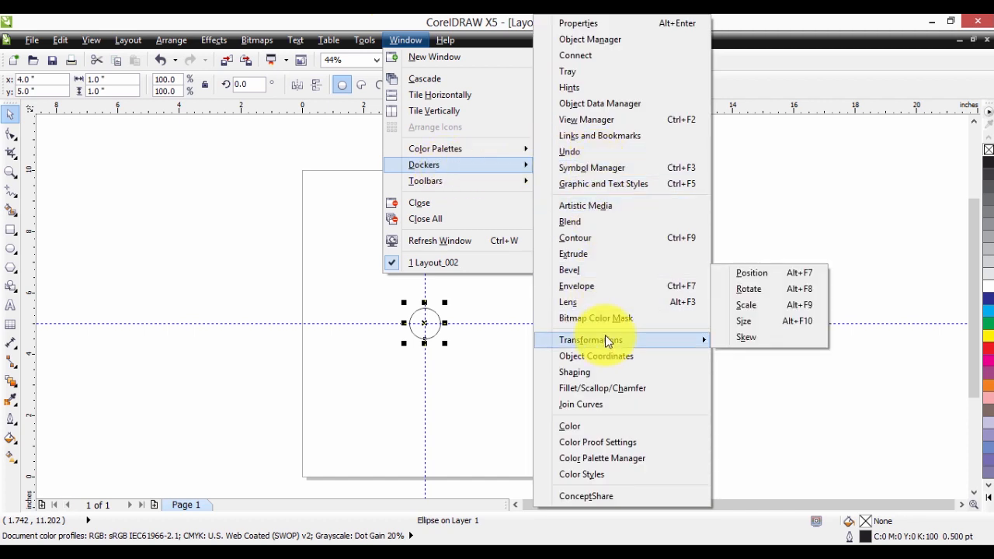
{"action": "left_click", "coordinate": [758, 279]}
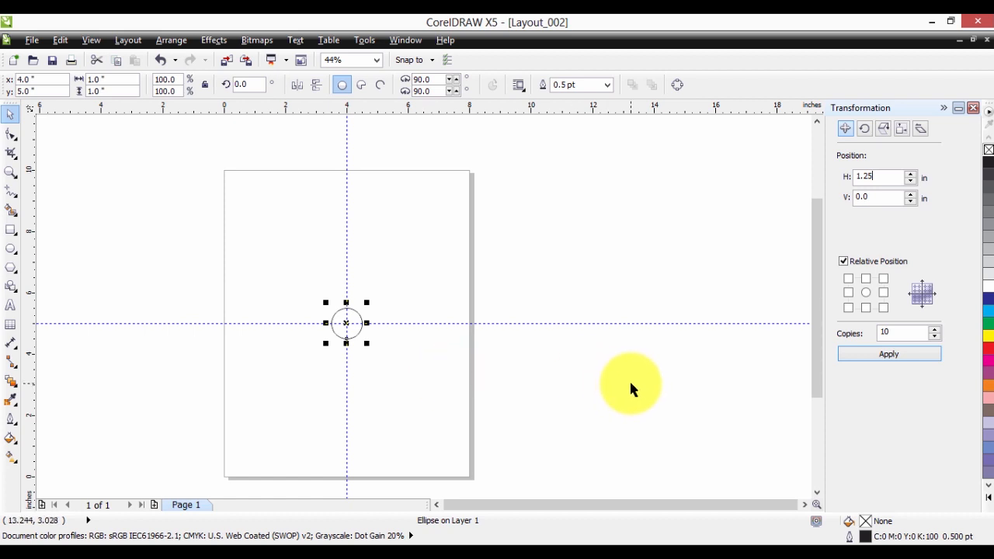
- Create 10 copies of the centre circle in a horizontal row, offset 1.25 inches horizontally and 0 inches vertically with relative position
{"action": "double_click", "coordinate": [894, 197]}
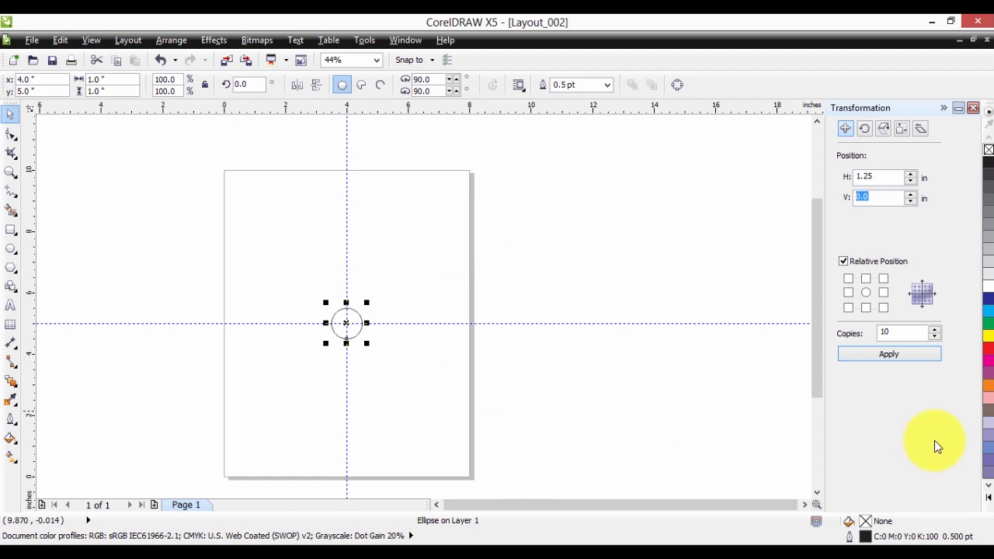
{"action": "double_click", "coordinate": [903, 333]}
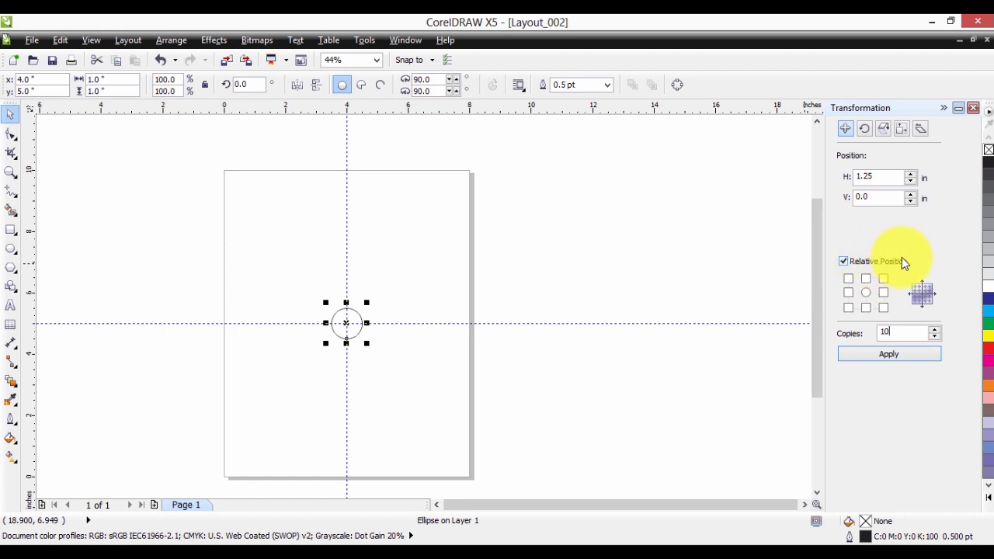
{"action": "left_click", "coordinate": [897, 362]}
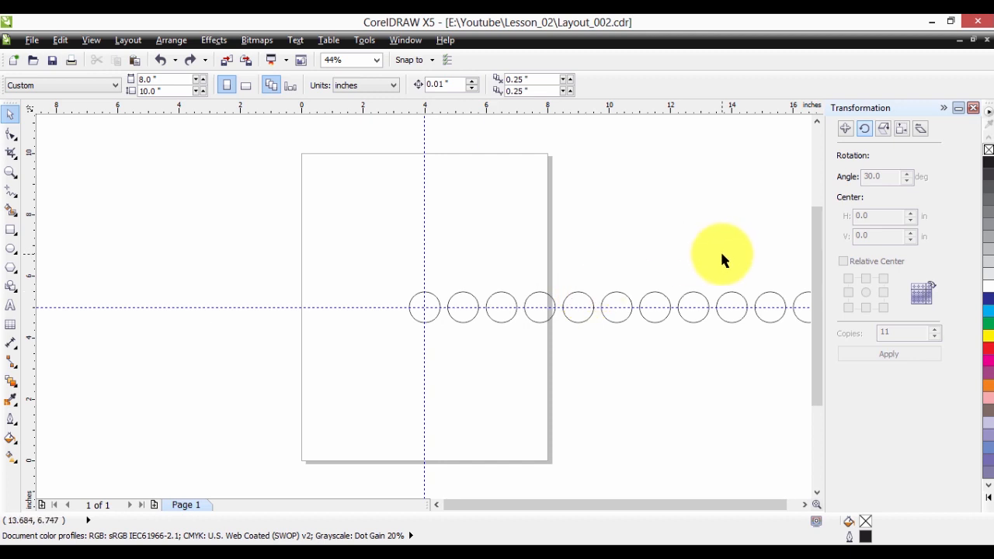
- Select the second circle in the row and open the Rotate transformation settings
{"action": "left_click", "coordinate": [452, 297]}
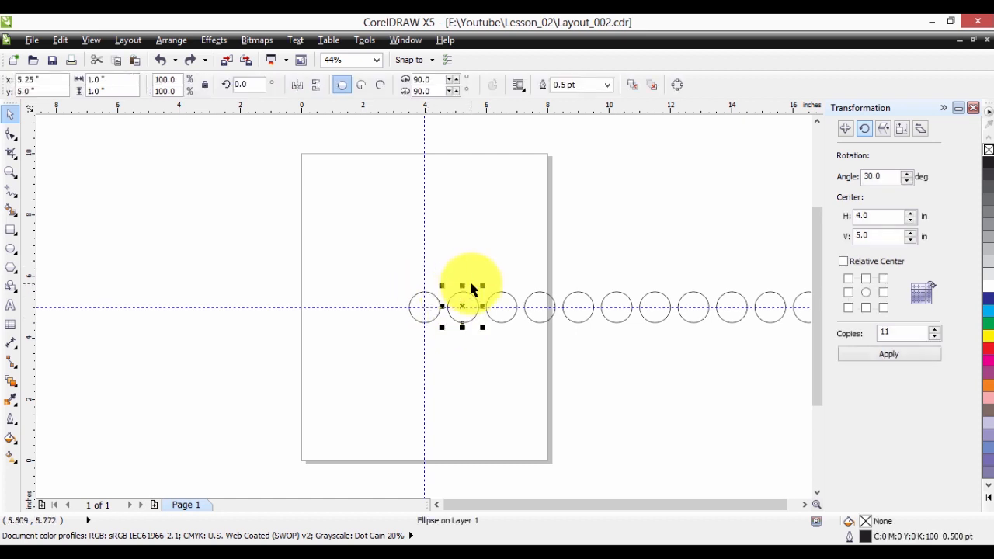
{"action": "left_click", "coordinate": [405, 40]}
{"action": "left_click", "coordinate": [448, 165]}
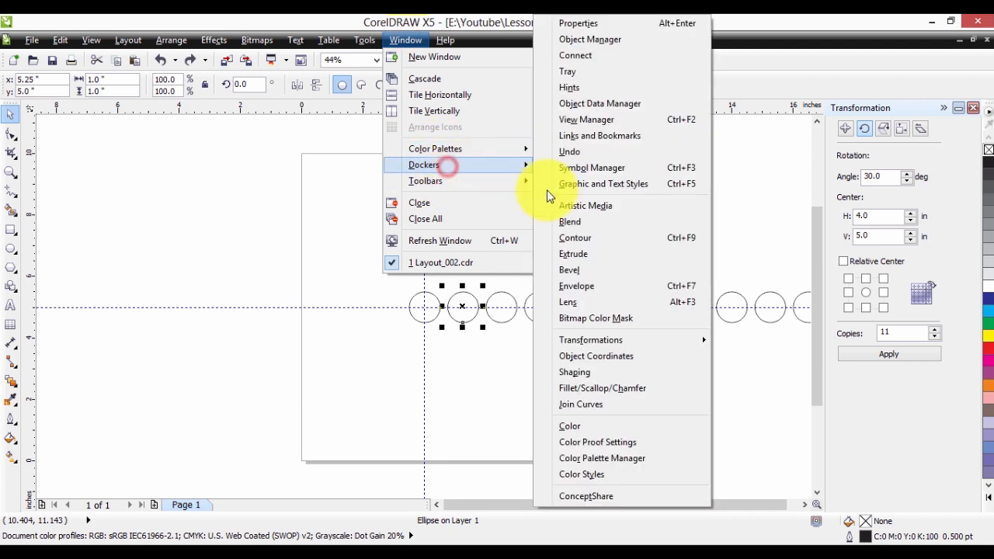
{"action": "mouse_move", "coordinate": [599, 339]}
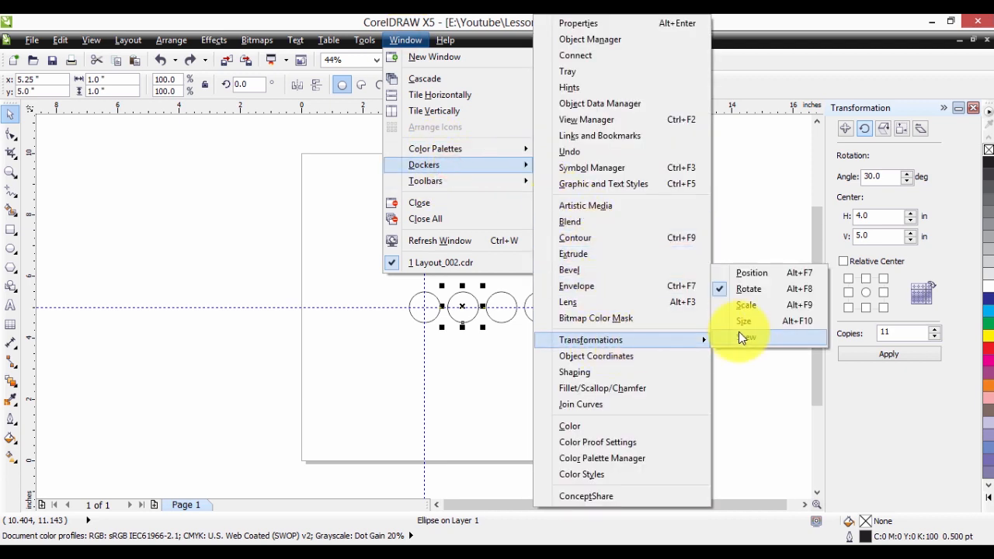
{"action": "left_click", "coordinate": [749, 288]}
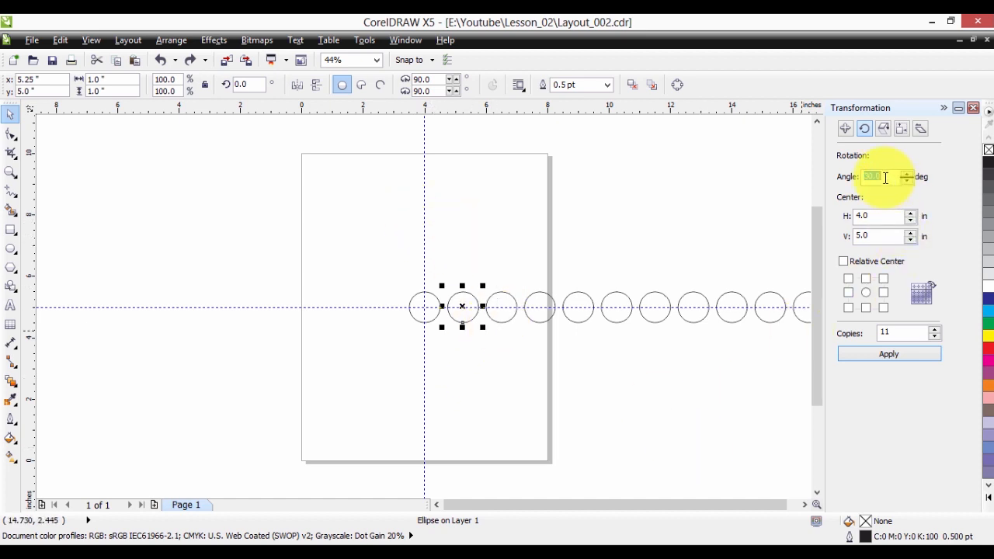
- Set the rotation angle to 60 degrees and clear the number of copies
{"action": "left_click", "coordinate": [885, 177]}
{"action": "left_click_drag", "start_coordinate": [766, 187], "coordinate": [767, 188]}
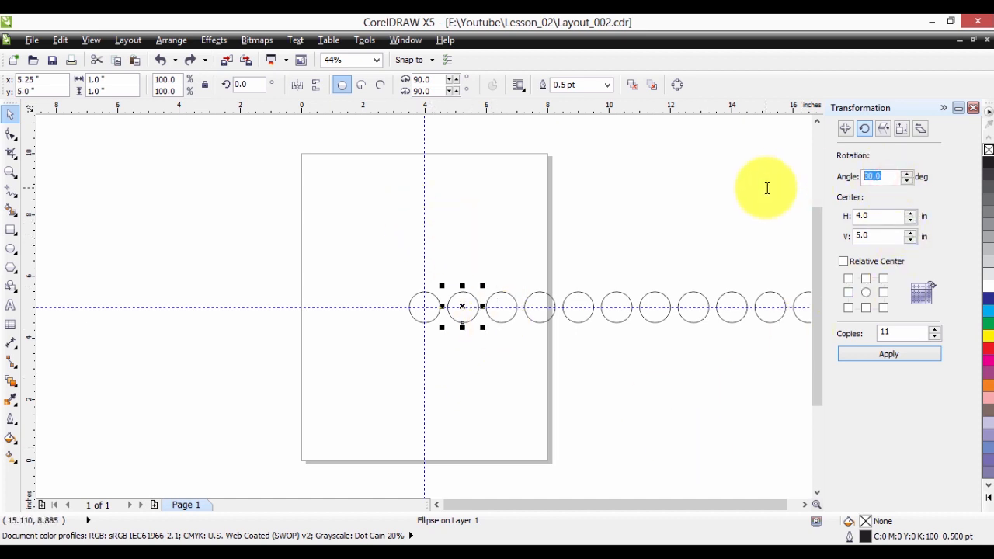
{"action": "type", "text": "60"}
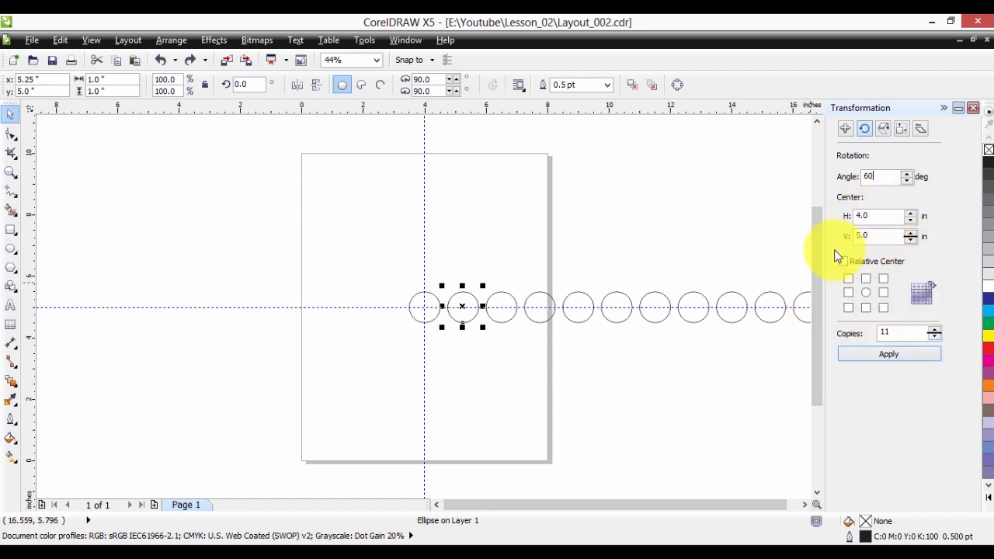
{"action": "double_click", "coordinate": [907, 333]}
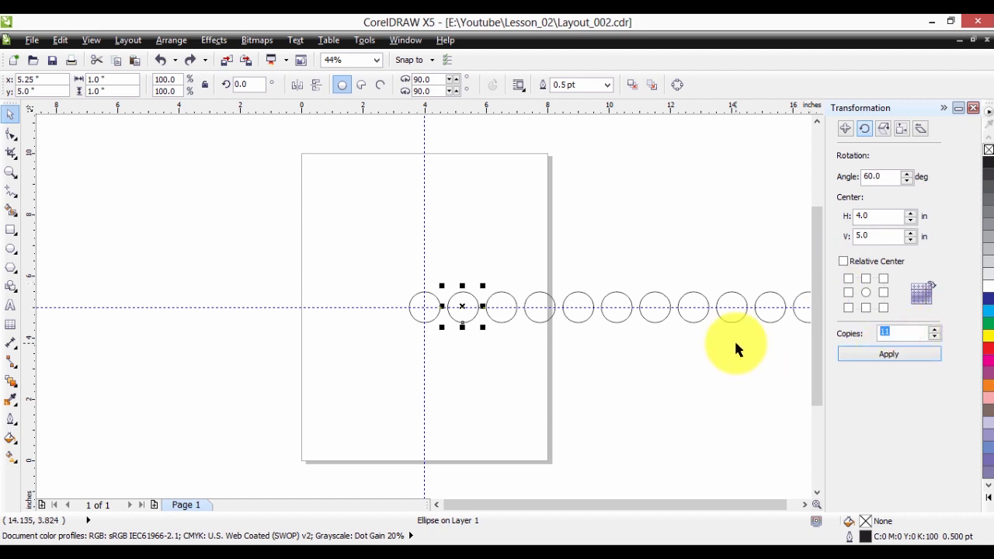
{"action": "key", "text": "BackSpace"}
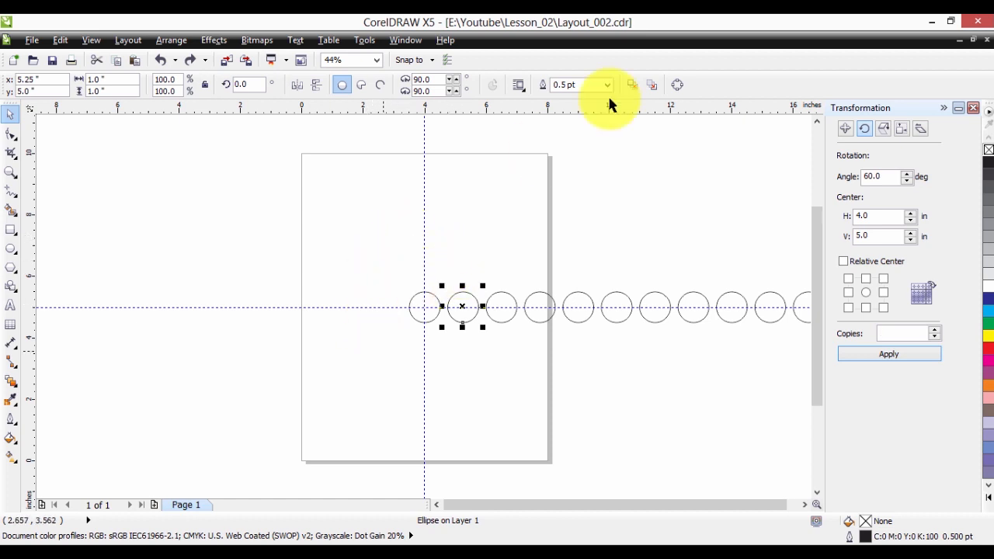
- Read the angle and copies formulas in IM1.jpg from the desktop, close the image and return to CorelDRAW
{"action": "left_click", "coordinate": [931, 22]}
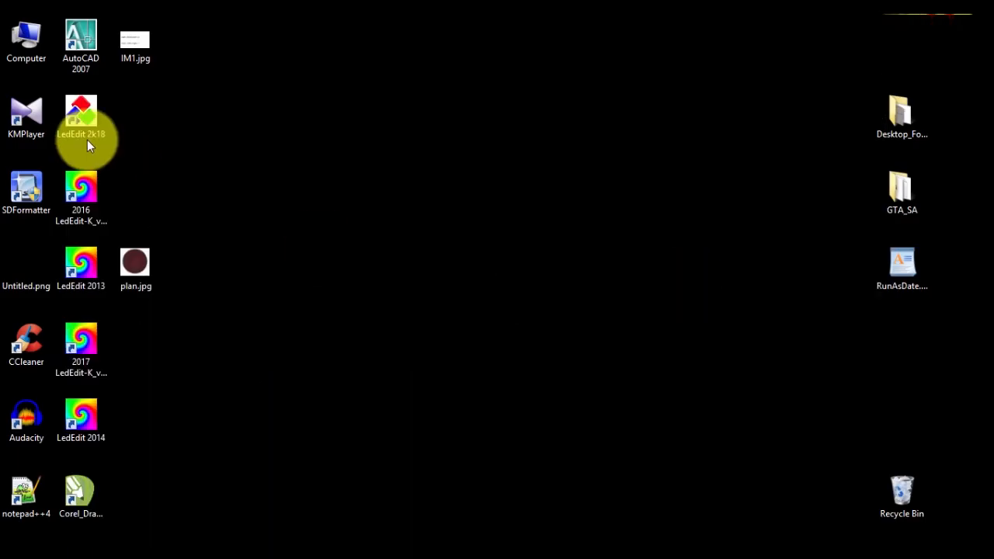
{"action": "double_click", "coordinate": [124, 61]}
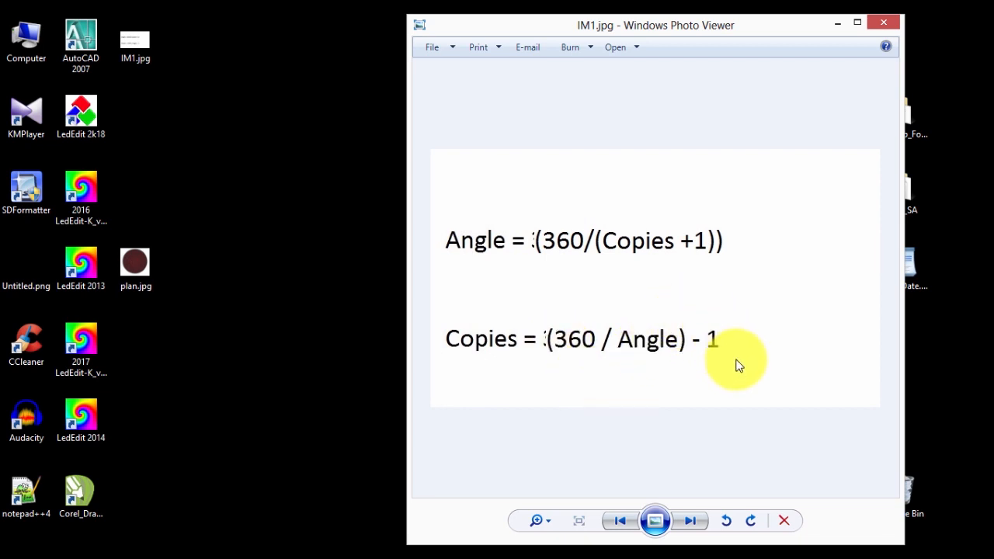
{"action": "left_click", "coordinate": [876, 22]}
{"action": "left_click", "coordinate": [400, 555]}
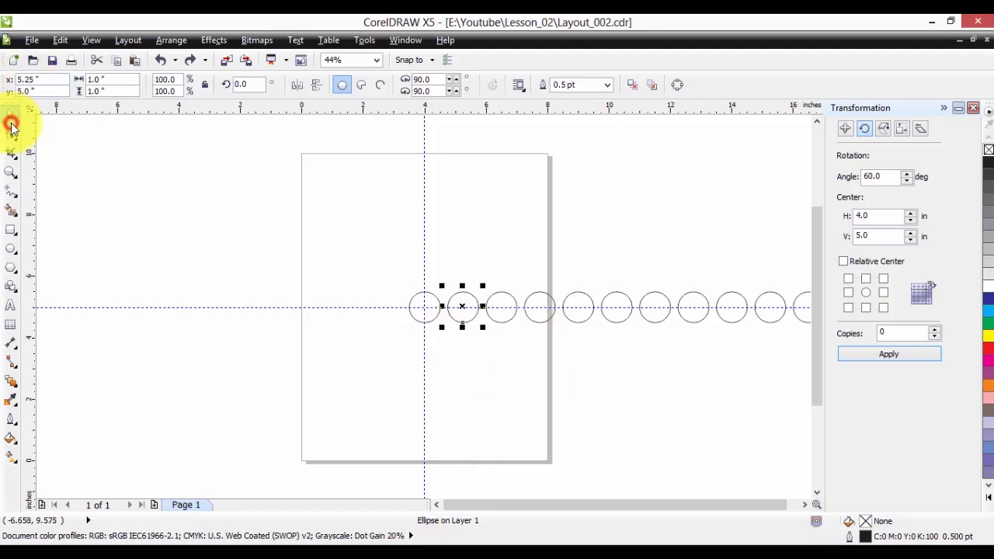
- Reselect the second circle and create 5 copies rotated by 60 degrees around the page centre at 4.0, 5.0 inches
{"action": "left_click", "coordinate": [474, 250]}
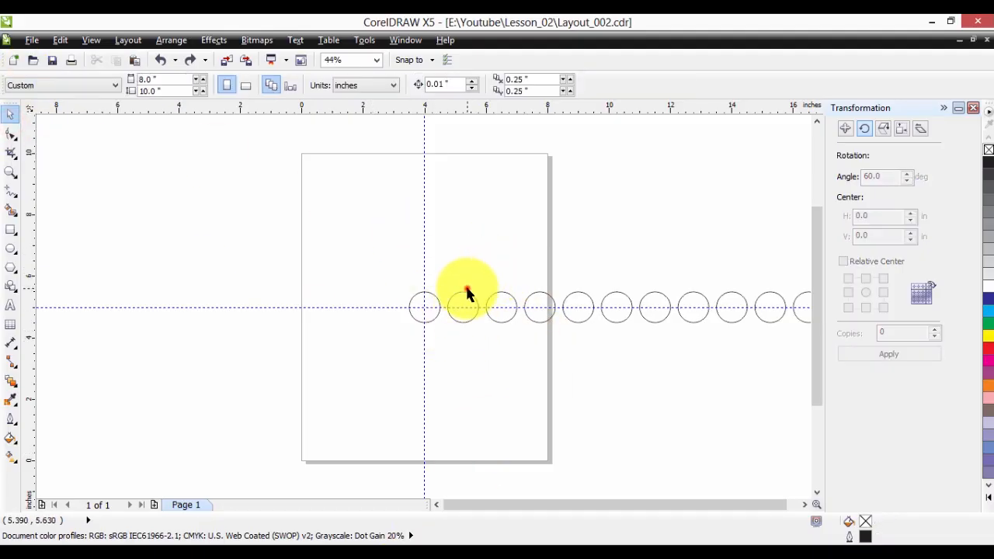
{"action": "left_click", "coordinate": [466, 293]}
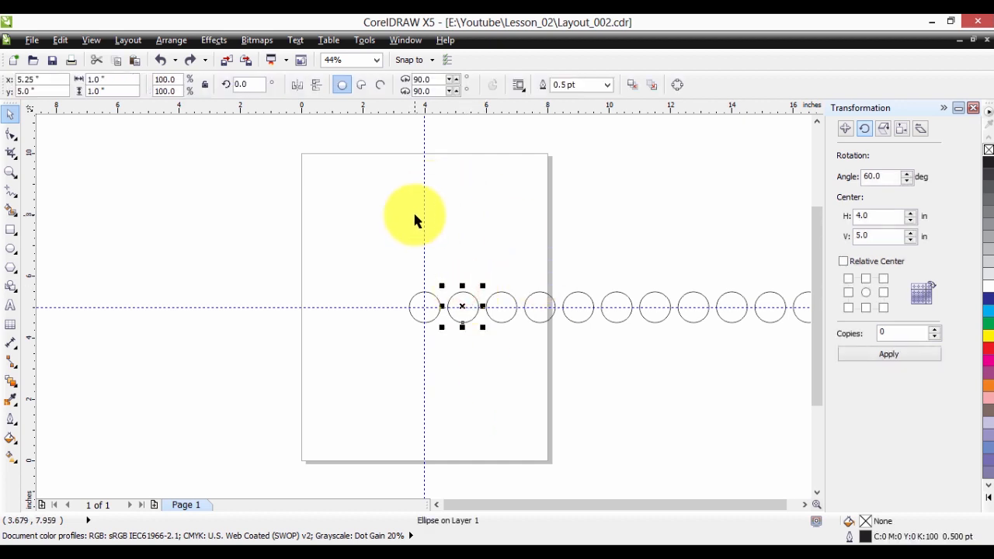
{"action": "double_click", "coordinate": [883, 175]}
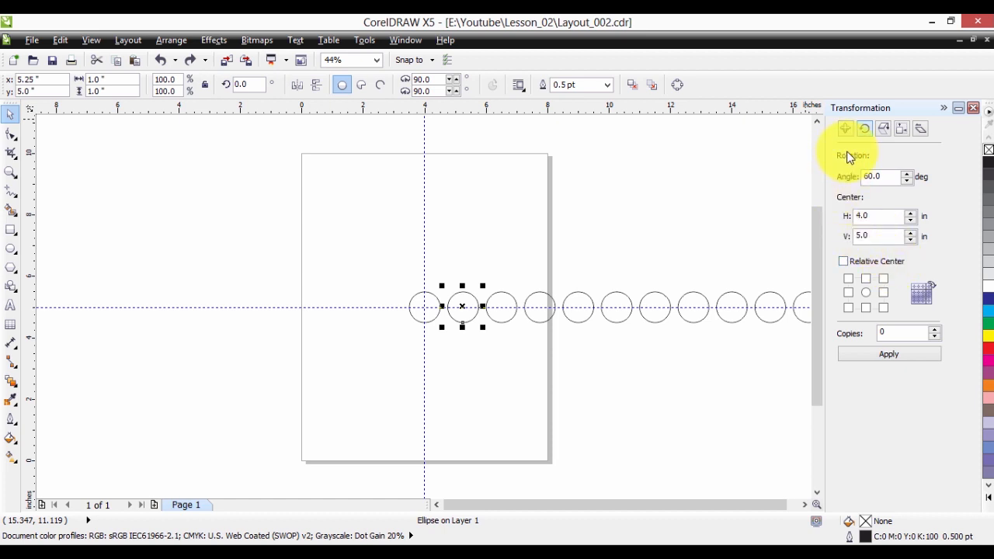
{"action": "left_click", "coordinate": [890, 334]}
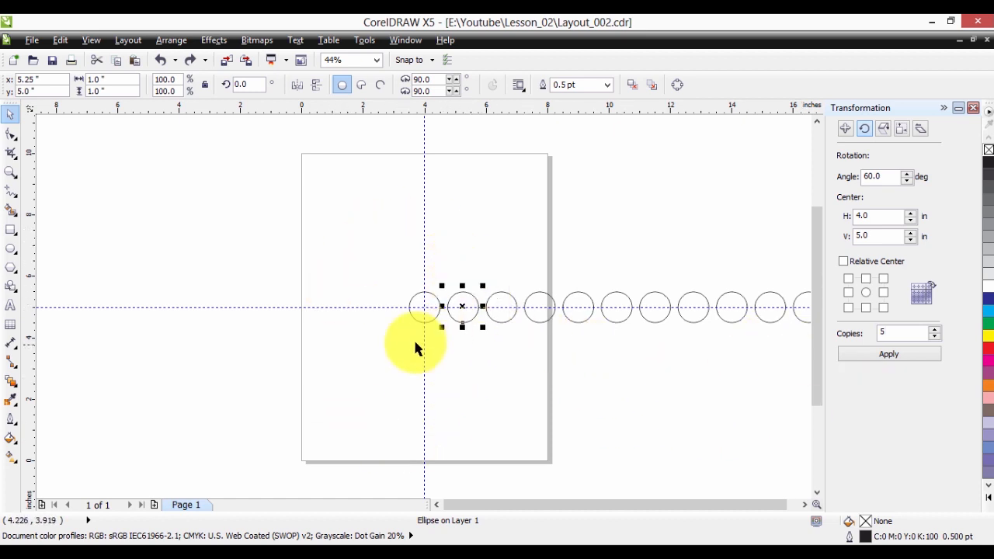
{"action": "left_click", "coordinate": [860, 349]}
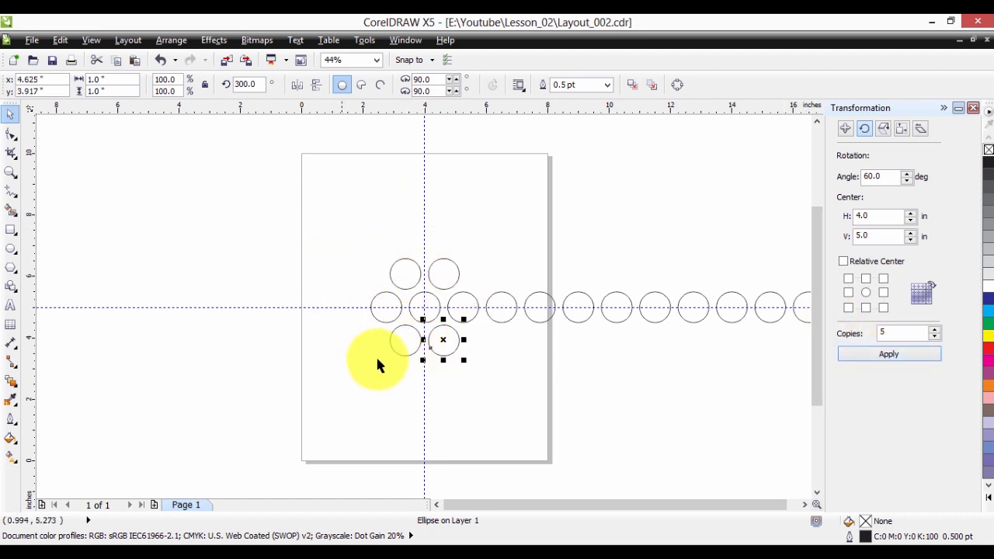
- Select the third circle in the row and create 11 copies rotated by 30 degrees around the centre at 4.0, 5.0 inches
{"action": "left_click", "coordinate": [509, 323]}
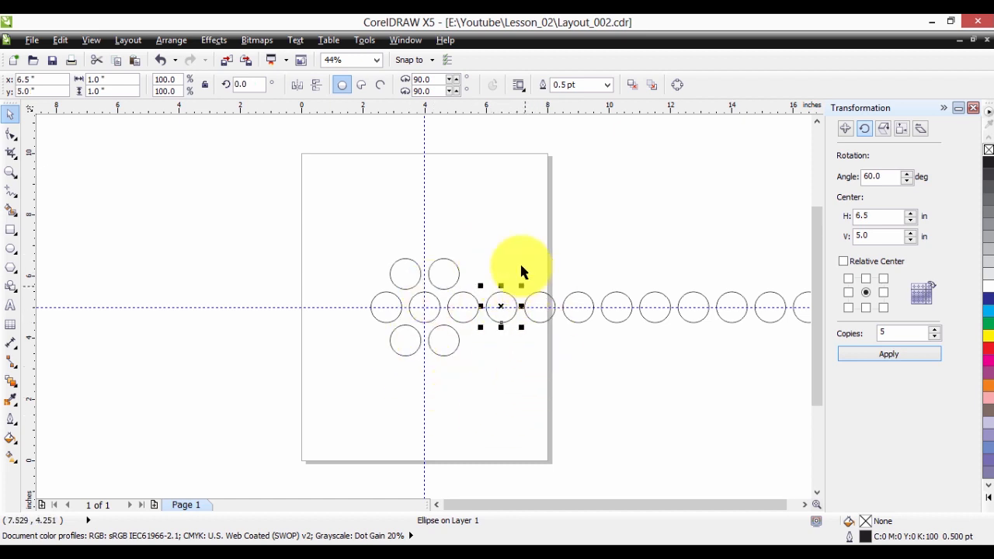
{"action": "double_click", "coordinate": [884, 176]}
{"action": "type", "text": "30"}
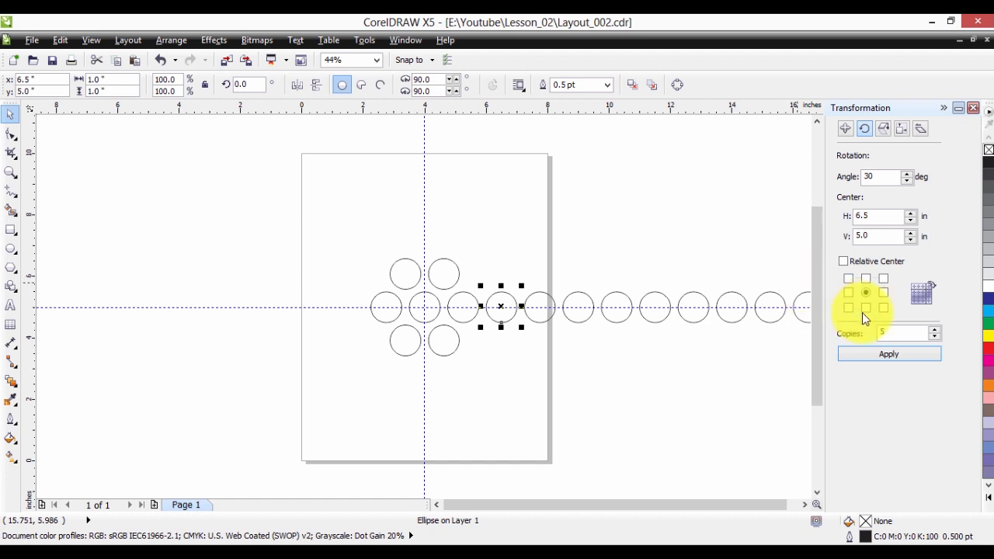
{"action": "left_click", "coordinate": [907, 333]}
{"action": "left_click_drag", "start_coordinate": [907, 332], "coordinate": [829, 340]}
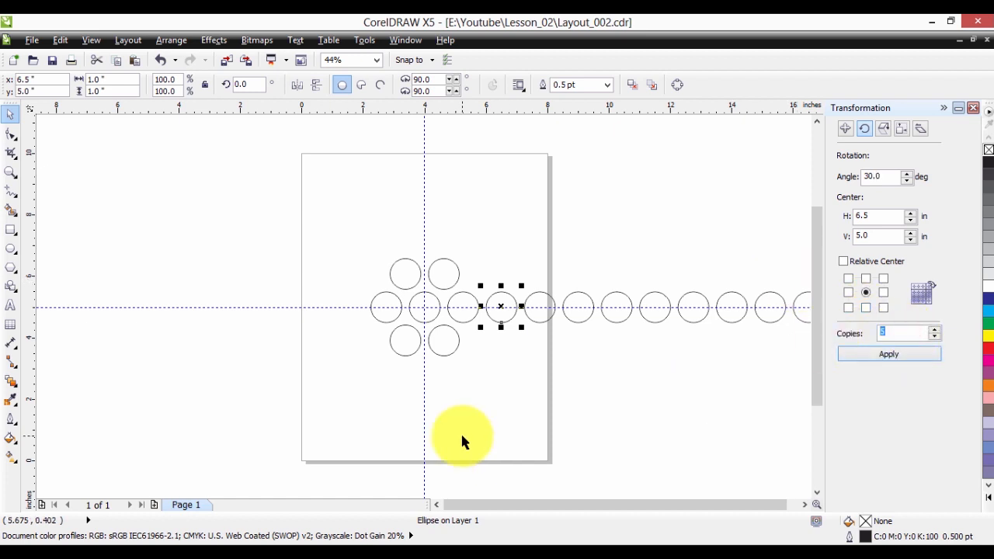
{"action": "left_click", "coordinate": [870, 354]}
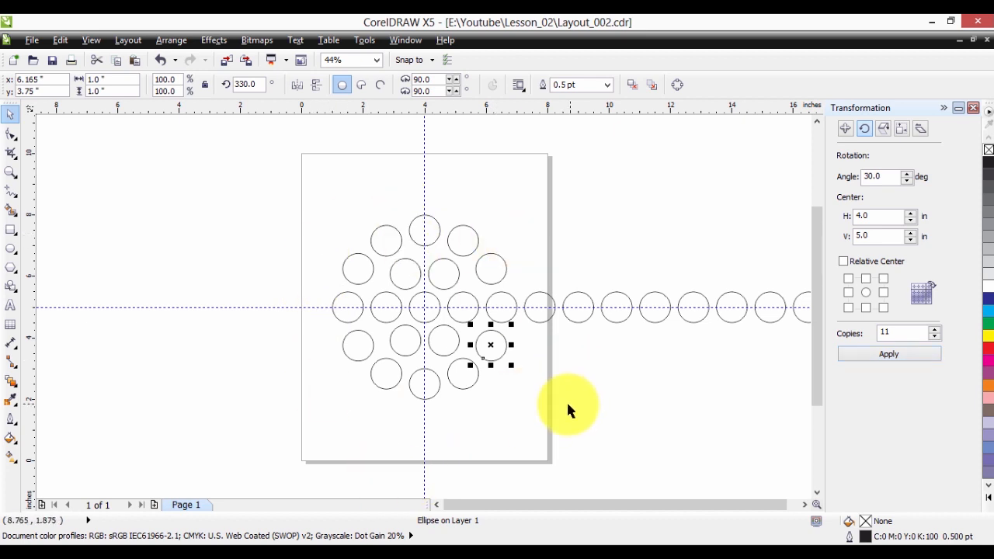
- Select the fourth circle in the row and open IM1.jpg from the desktop to check the angle and copies formulas
{"action": "left_click", "coordinate": [553, 310]}
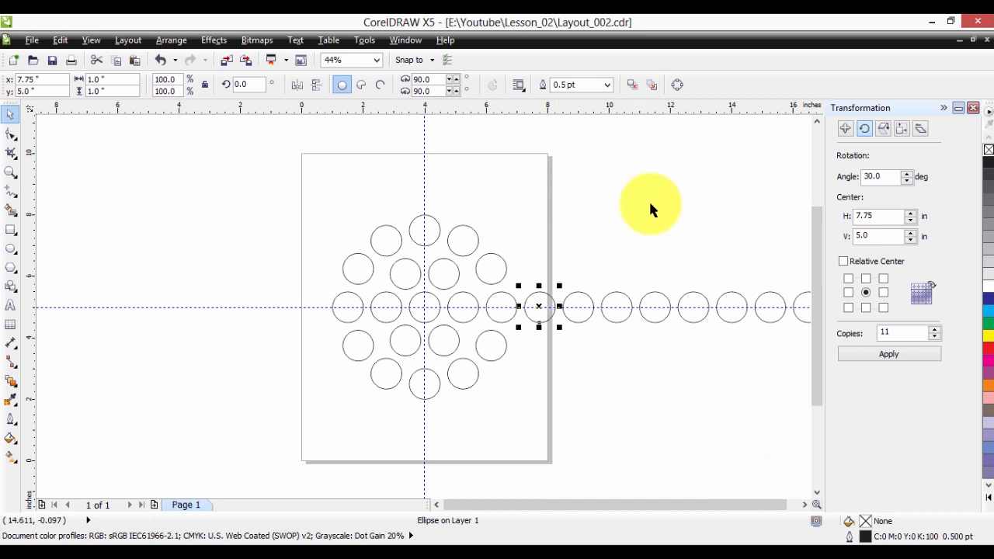
{"action": "left_click", "coordinate": [935, 21]}
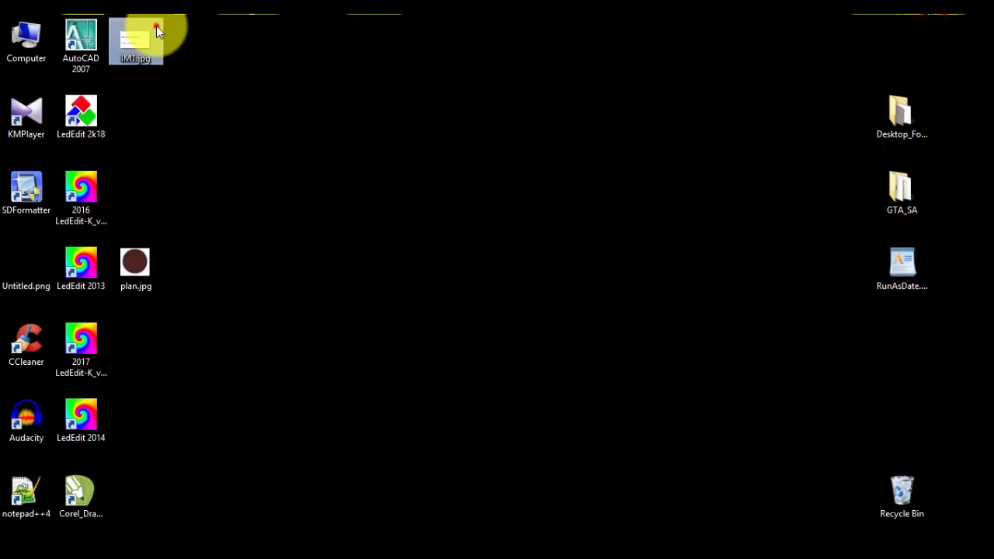
{"action": "double_click", "coordinate": [156, 31]}
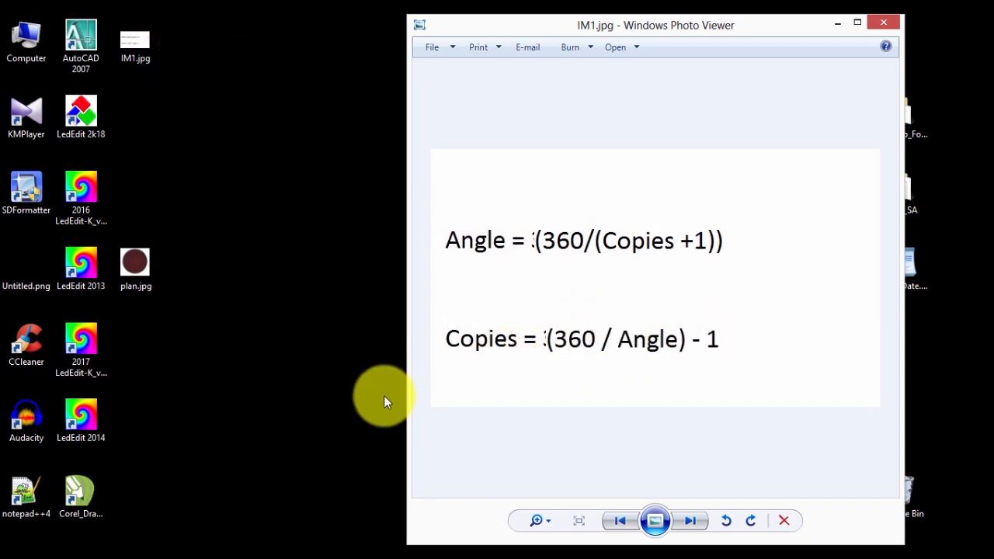
- Close the formula image, return to CorelDRAW and create 17 copies of the selected fourth circle rotated by 20 degrees around 4.0, 5.0 inches
{"action": "left_click", "coordinate": [881, 23]}
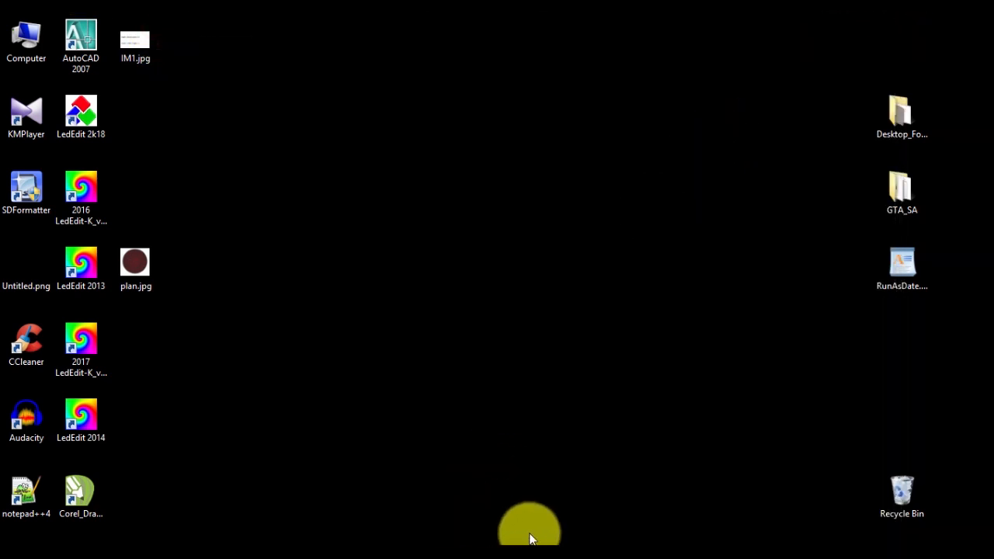
{"action": "left_click", "coordinate": [394, 554]}
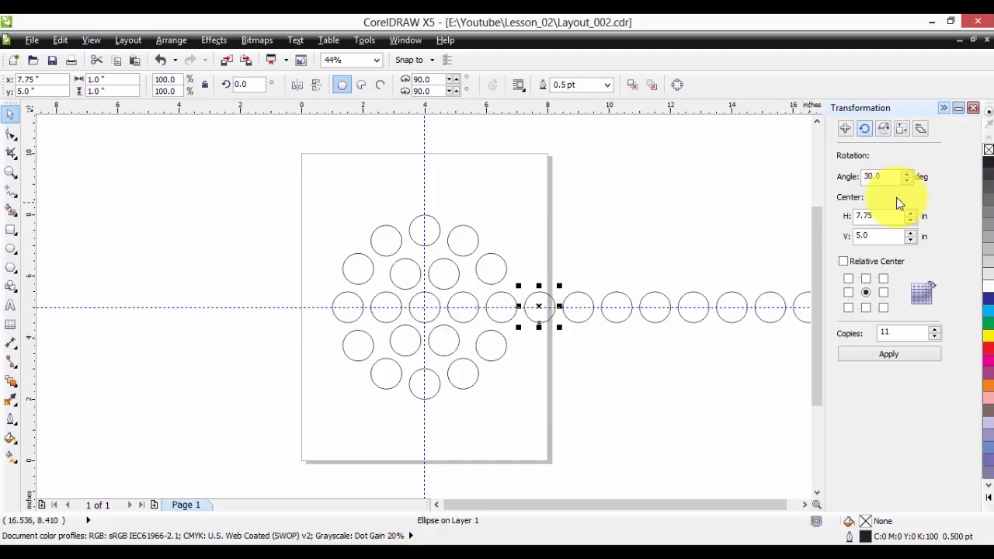
{"action": "double_click", "coordinate": [891, 176]}
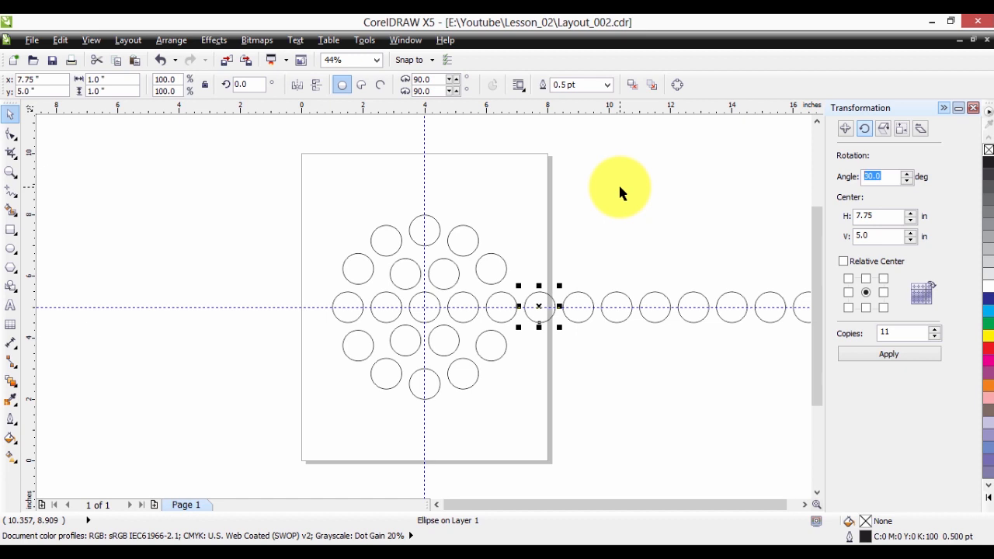
{"action": "type", "text": "20"}
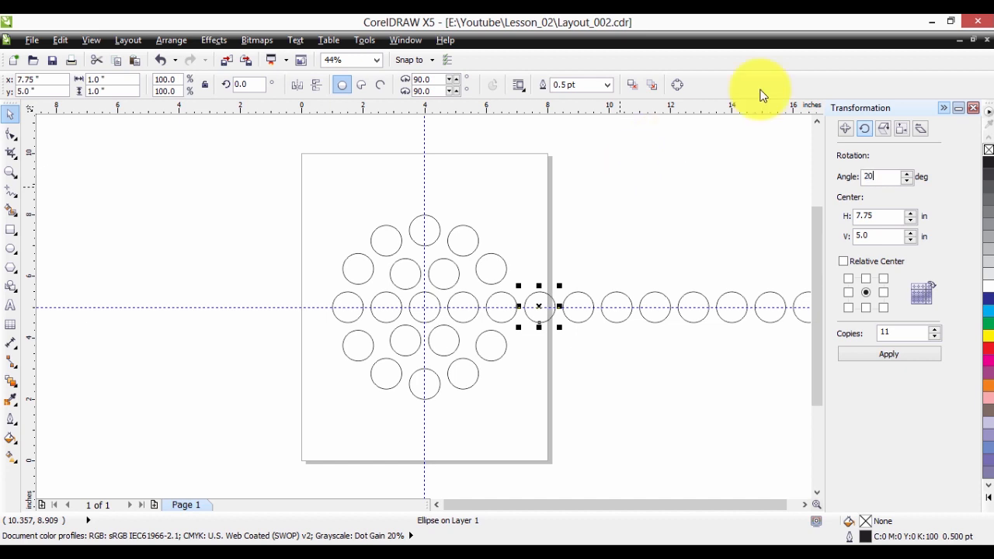
{"action": "double_click", "coordinate": [886, 215]}
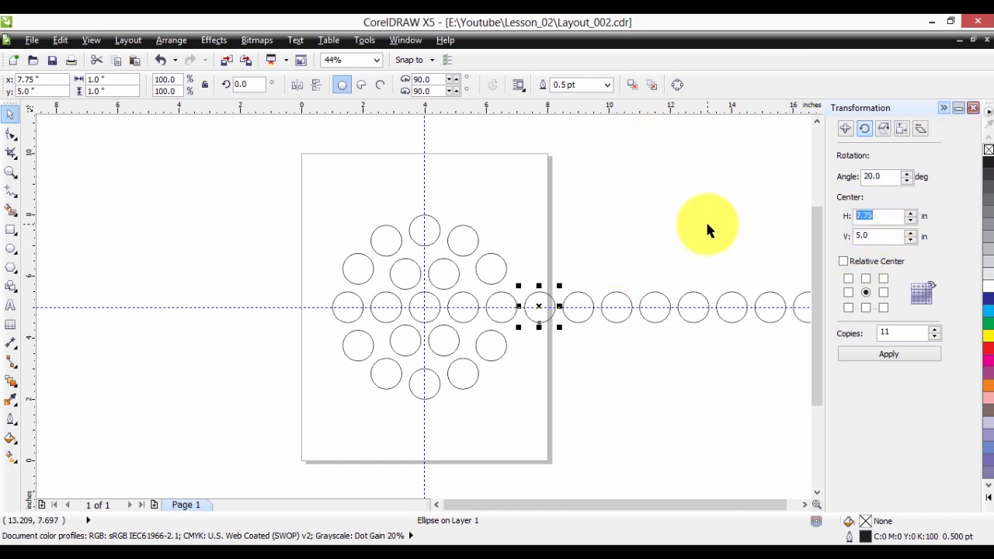
{"action": "type", "text": "4"}
{"action": "left_click", "coordinate": [874, 359]}
{"action": "left_click_drag", "start_coordinate": [905, 333], "coordinate": [859, 336]}
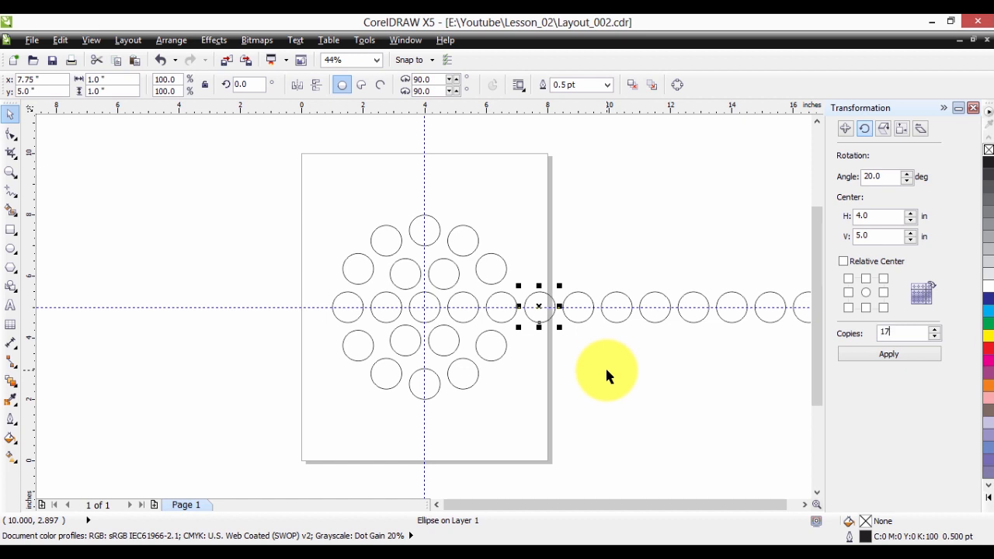
{"action": "left_click", "coordinate": [896, 354]}
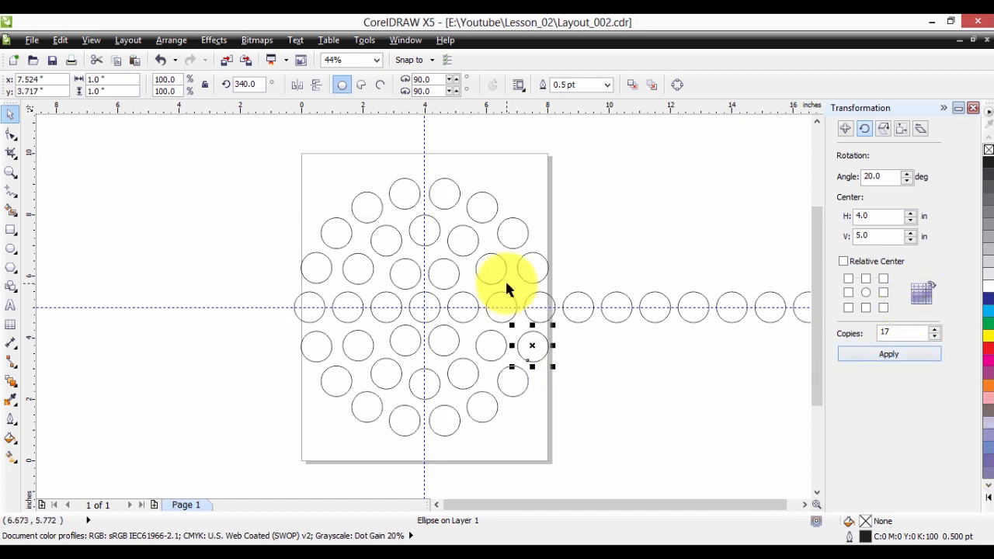
- Select the fifth circle in the row and try 25 copies rotated by 15 degrees around its own centre
{"action": "left_click", "coordinate": [577, 307]}
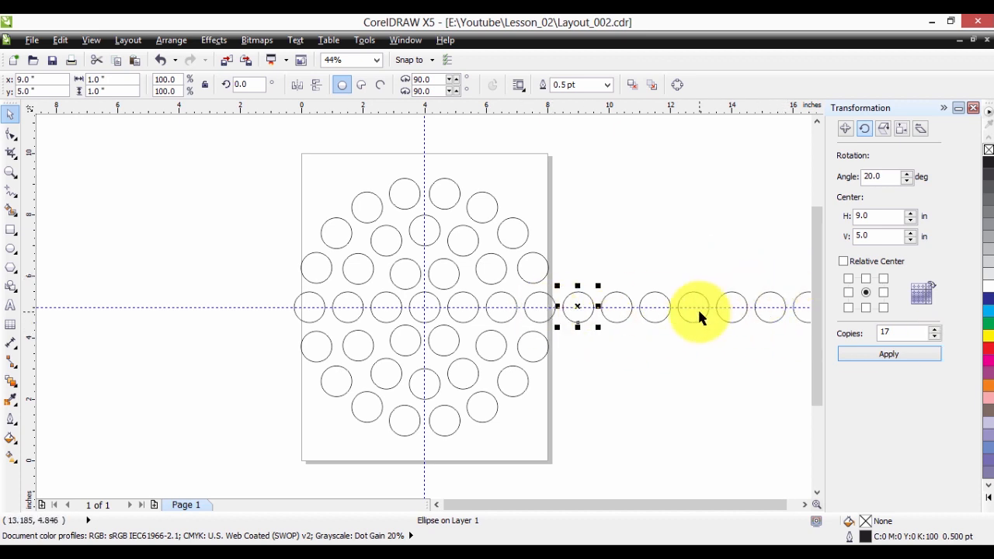
{"action": "double_click", "coordinate": [876, 176]}
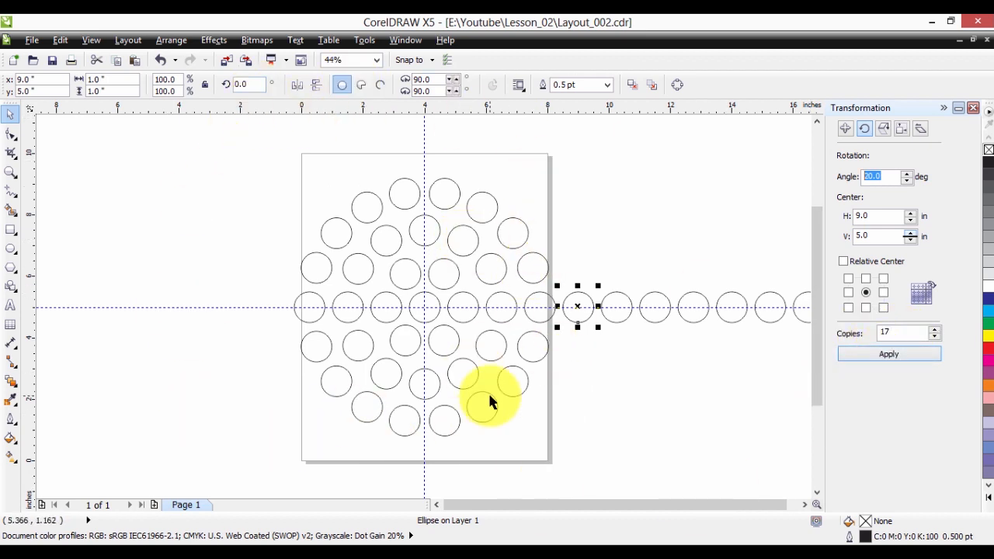
{"action": "left_click", "coordinate": [907, 333]}
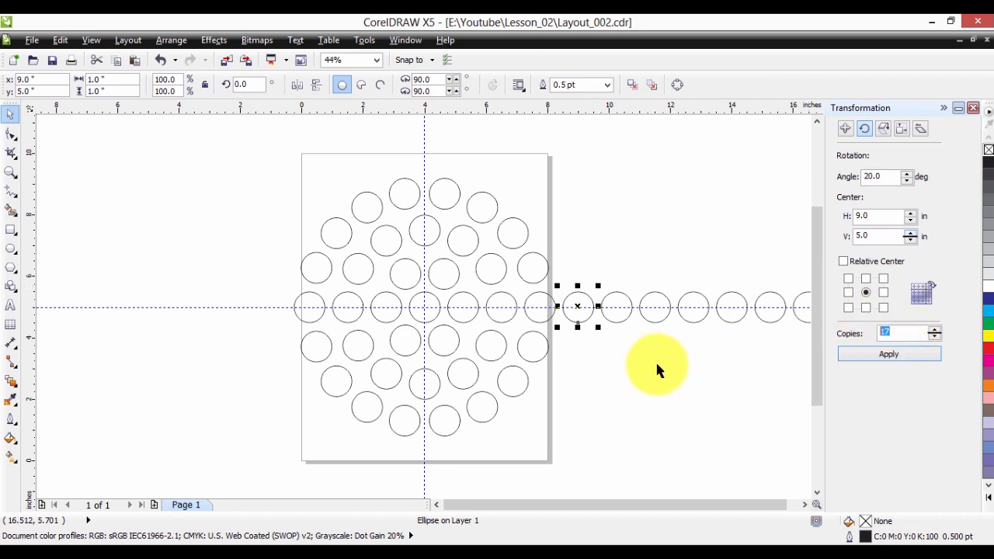
{"action": "left_click_drag", "start_coordinate": [885, 177], "coordinate": [824, 191]}
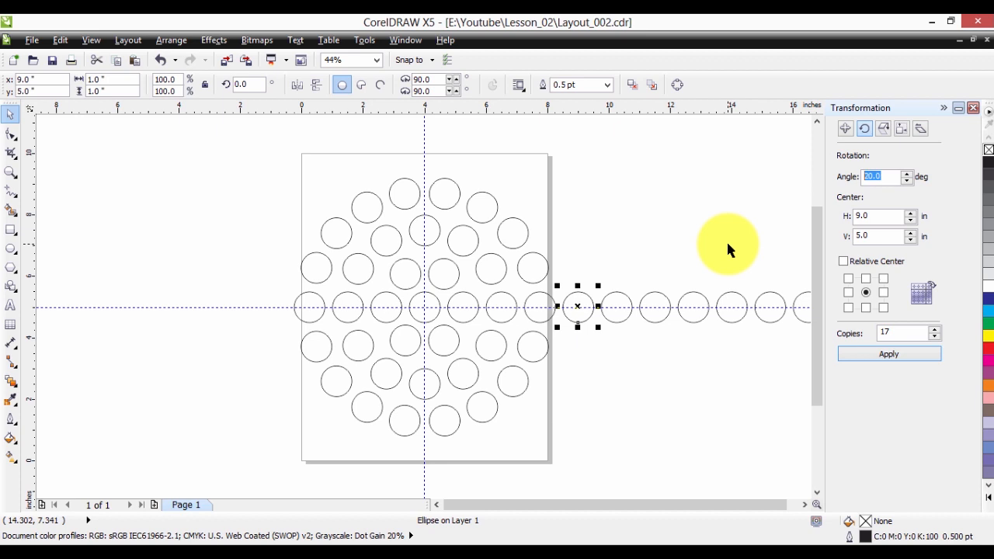
{"action": "type", "text": "15"}
{"action": "key", "text": "Tab"}
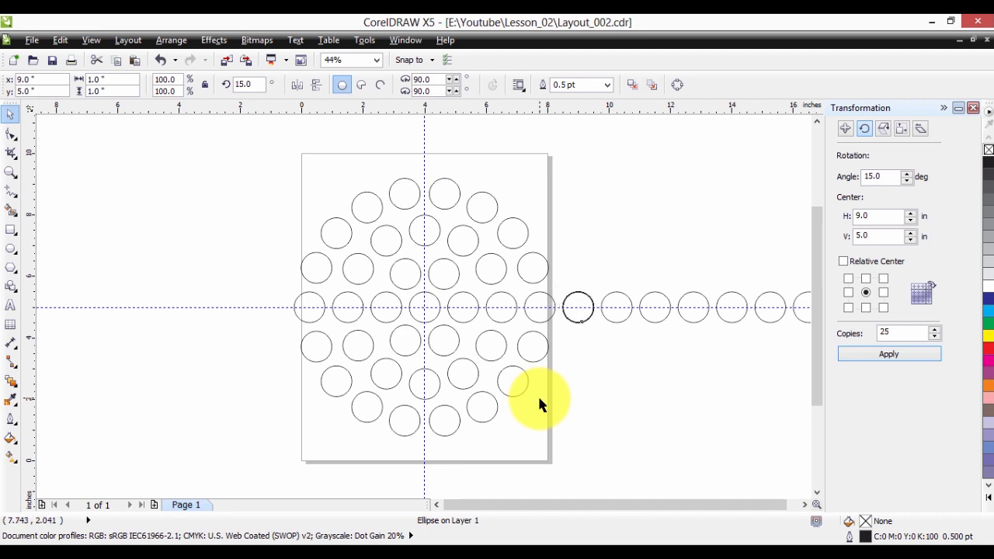
- Try the 25 copies around 4.0, 5.0 inches, undo them and create 23 copies of the fifth circle instead
{"action": "left_click", "coordinate": [883, 216]}
{"action": "type", "text": "4"}
{"action": "left_click", "coordinate": [908, 355]}
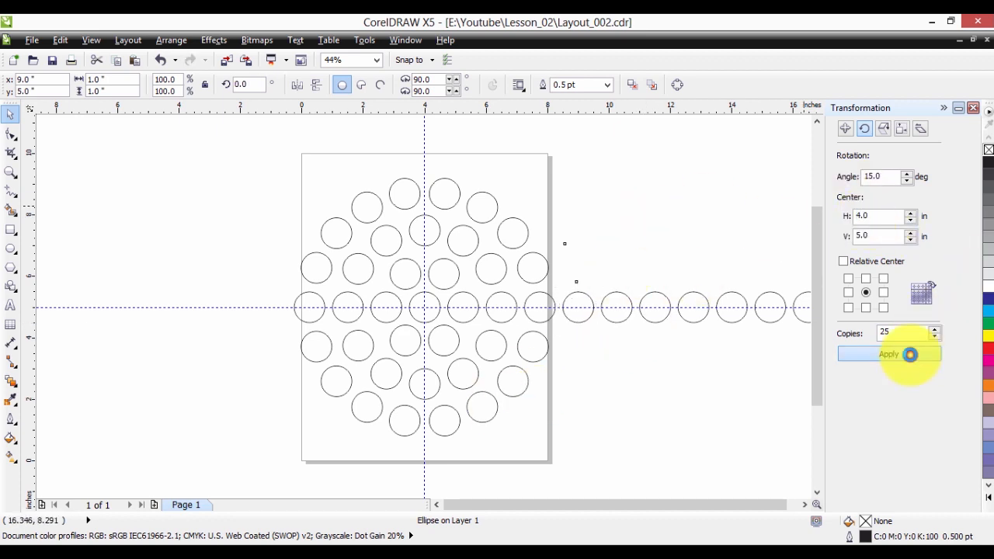
{"action": "key", "text": "ctrl+z"}
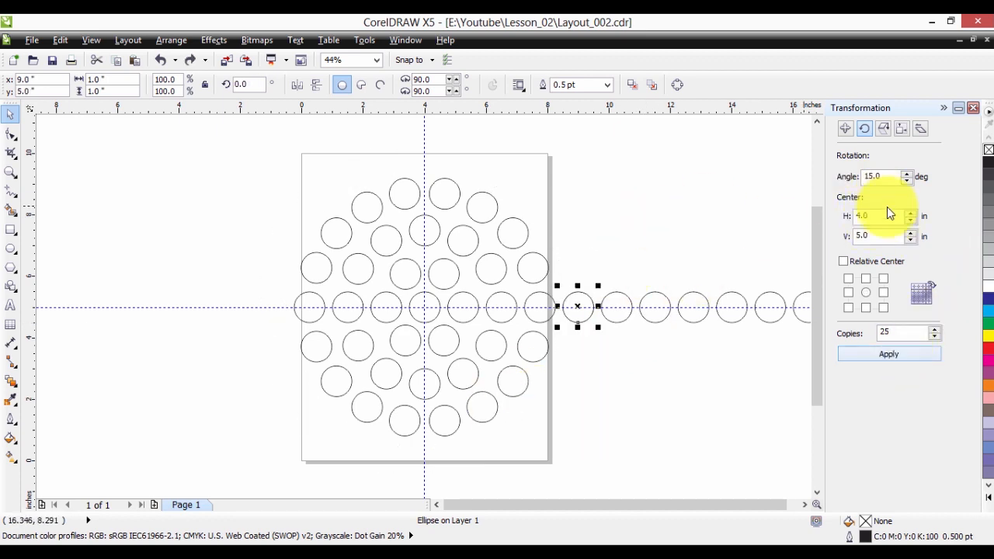
{"action": "left_click", "coordinate": [901, 332]}
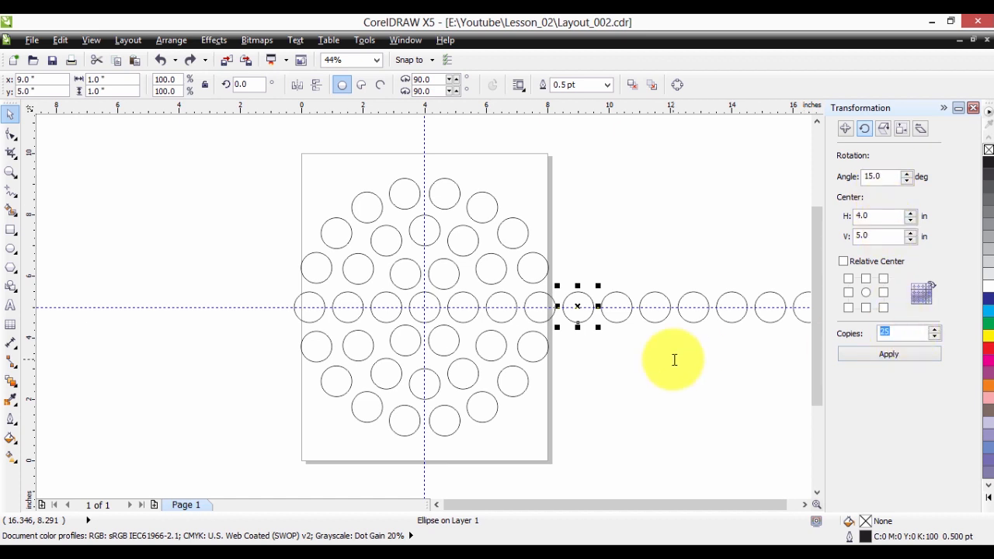
{"action": "key", "text": "Return"}
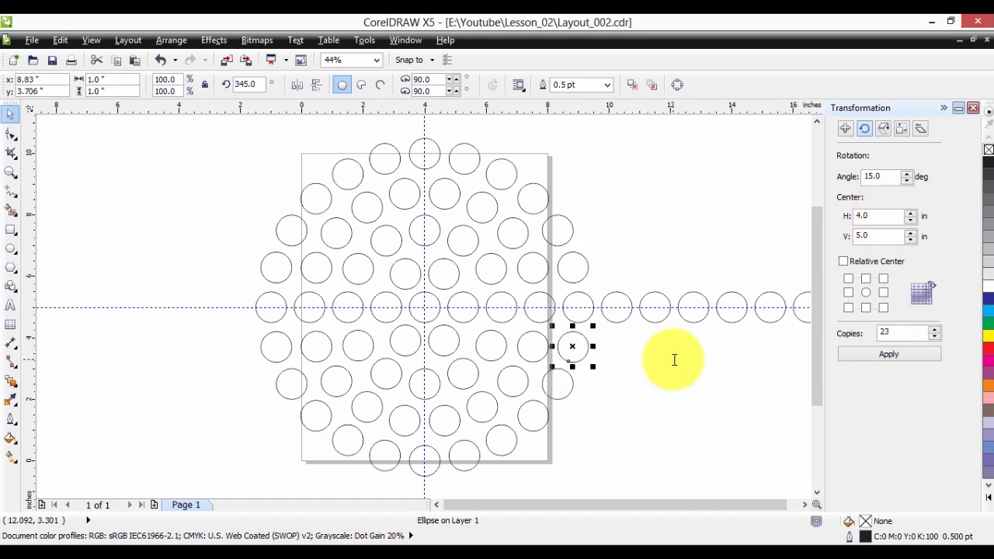
- Select the sixth circle in the row and try 29 copies rotated by 12 degrees around its own centre
{"action": "left_click", "coordinate": [614, 291]}
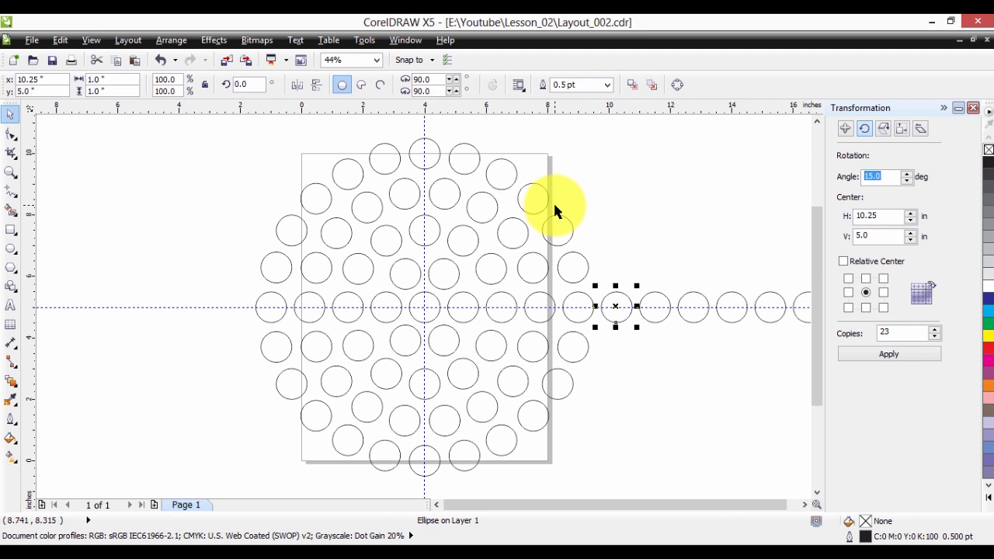
{"action": "type", "text": "12"}
{"action": "left_click", "coordinate": [904, 333]}
{"action": "type", "text": "2"}
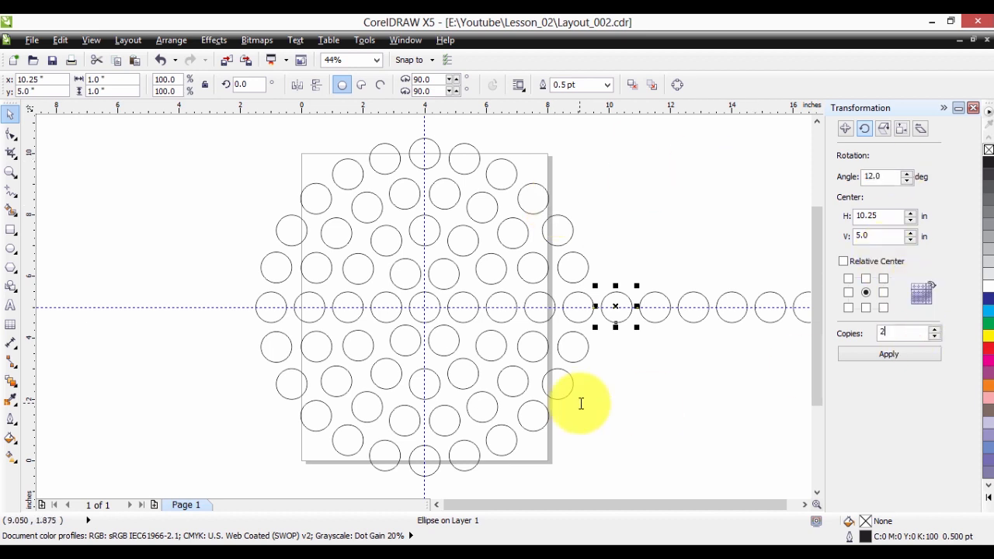
{"action": "type", "text": "9"}
{"action": "left_click", "coordinate": [871, 352]}
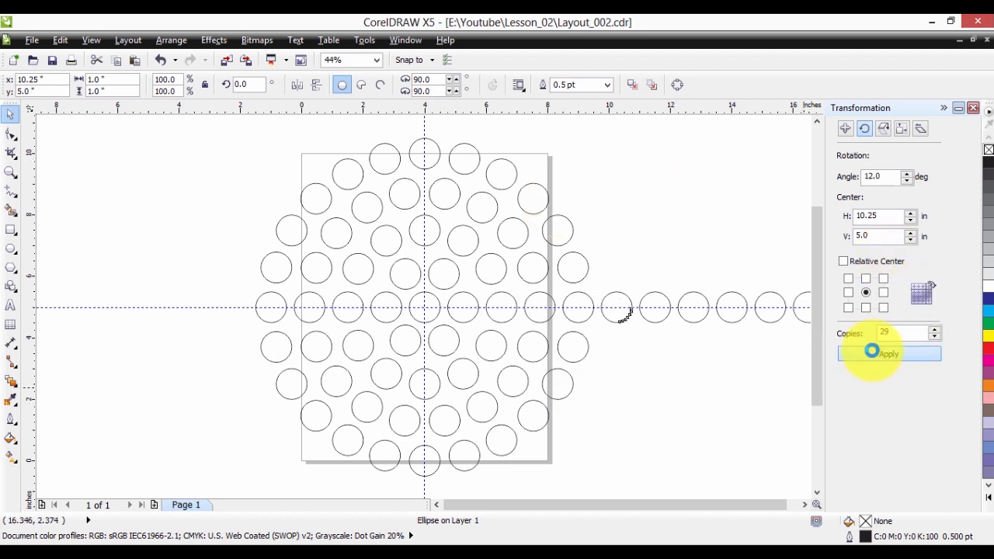
- Undo the off-centre rotation, set the horizontal centre to 4.0 inches and create the sixth circle's 29 rotated copies
{"action": "double_click", "coordinate": [885, 216]}
{"action": "type", "text": "5"}
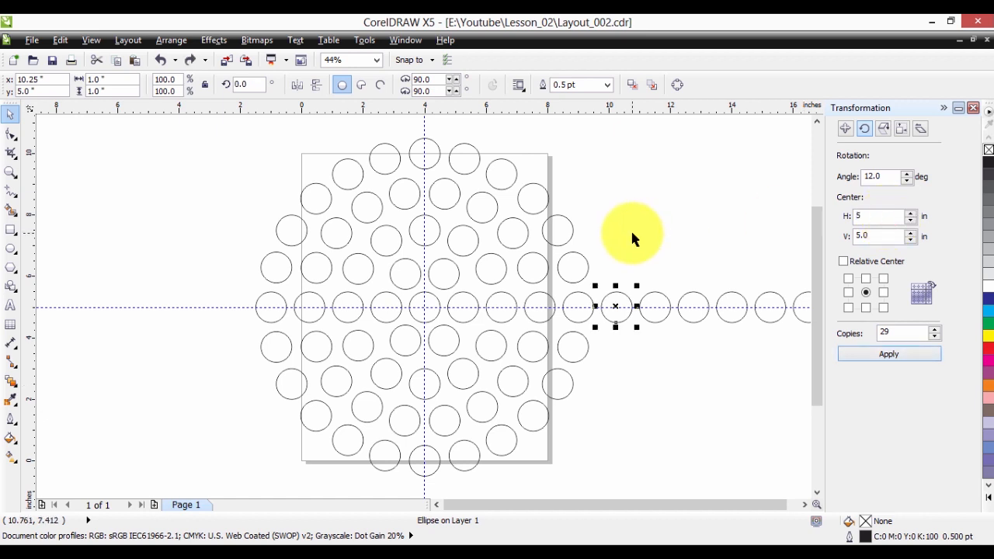
{"action": "key", "text": "BackSpace"}
{"action": "type", "text": "4"}
{"action": "left_click", "coordinate": [889, 354]}
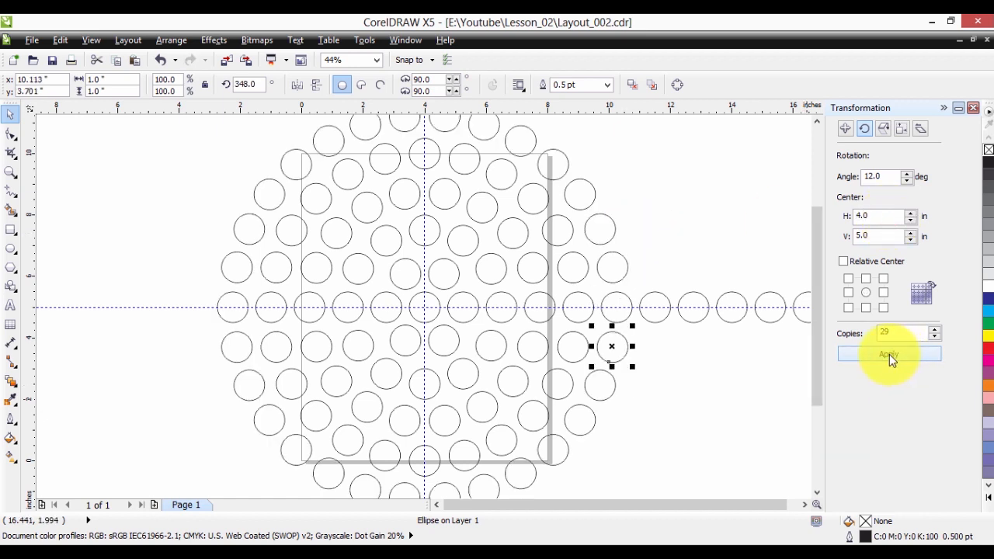
- Select the seventh circle in the row and create 35 copies rotated by 10 degrees around 4.0, 5.0 inches
{"action": "left_click", "coordinate": [658, 327]}
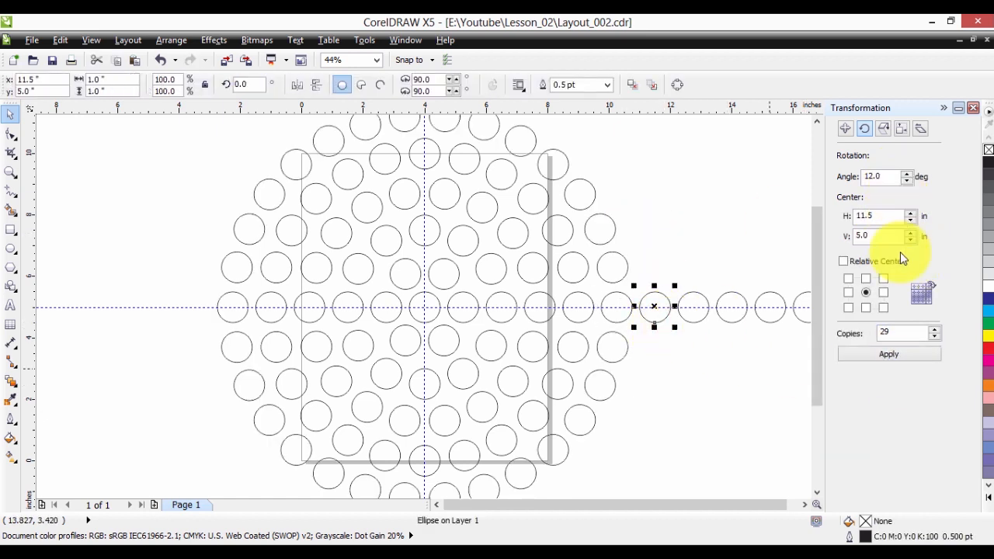
{"action": "double_click", "coordinate": [885, 176]}
{"action": "type", "text": "10"}
{"action": "double_click", "coordinate": [883, 215]}
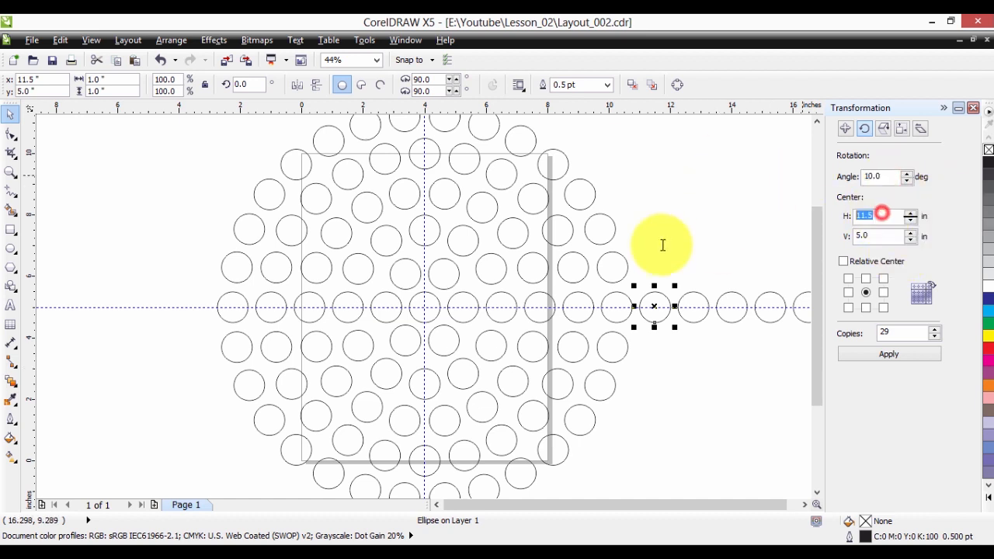
{"action": "type", "text": "4"}
{"action": "double_click", "coordinate": [900, 332]}
{"action": "type", "text": "35"}
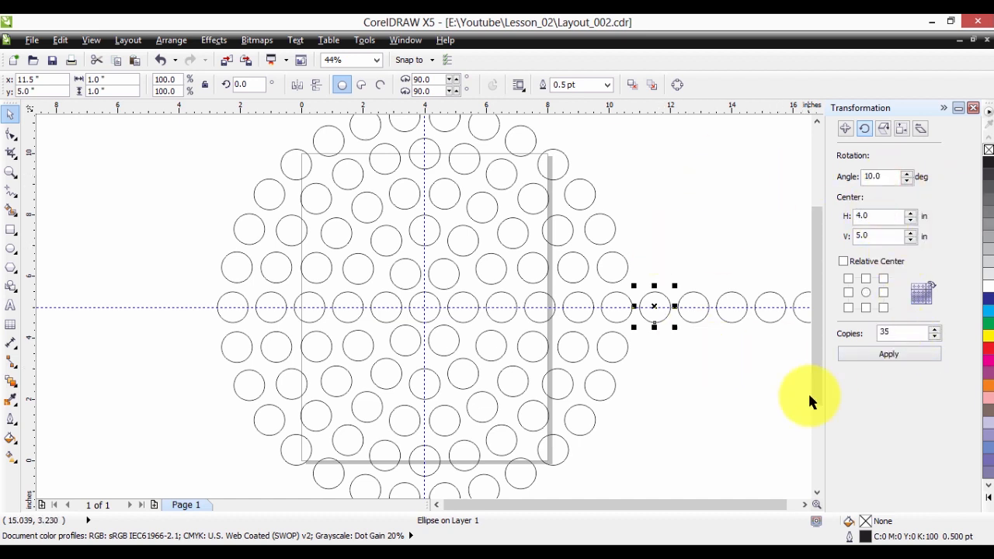
{"action": "left_click", "coordinate": [885, 355]}
- Select the eighth circle in the row and create 39 copies rotated by 9 degrees around 4.0, 5.0 inches
{"action": "left_click", "coordinate": [699, 320]}
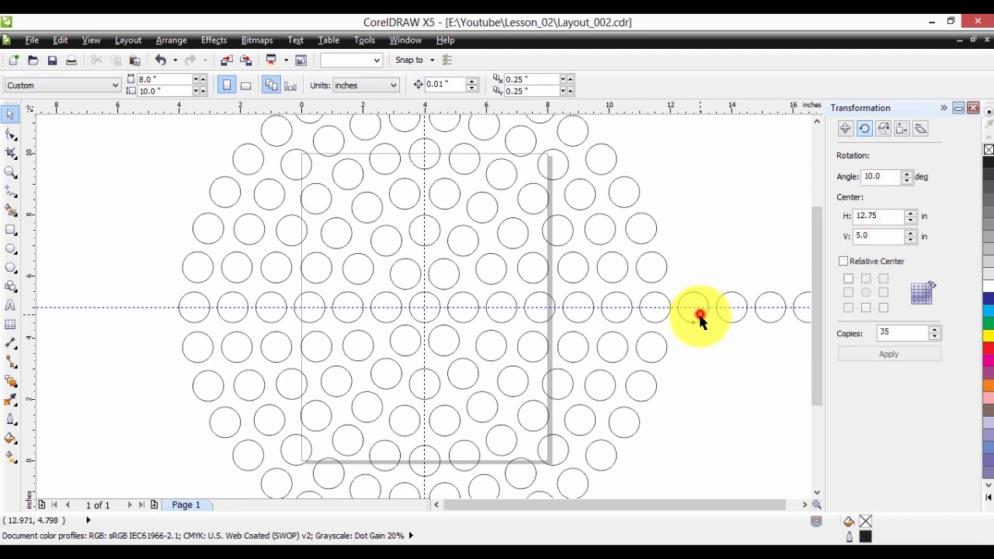
{"action": "double_click", "coordinate": [876, 176]}
{"action": "type", "text": "9"}
{"action": "double_click", "coordinate": [901, 332]}
{"action": "type", "text": "39"}
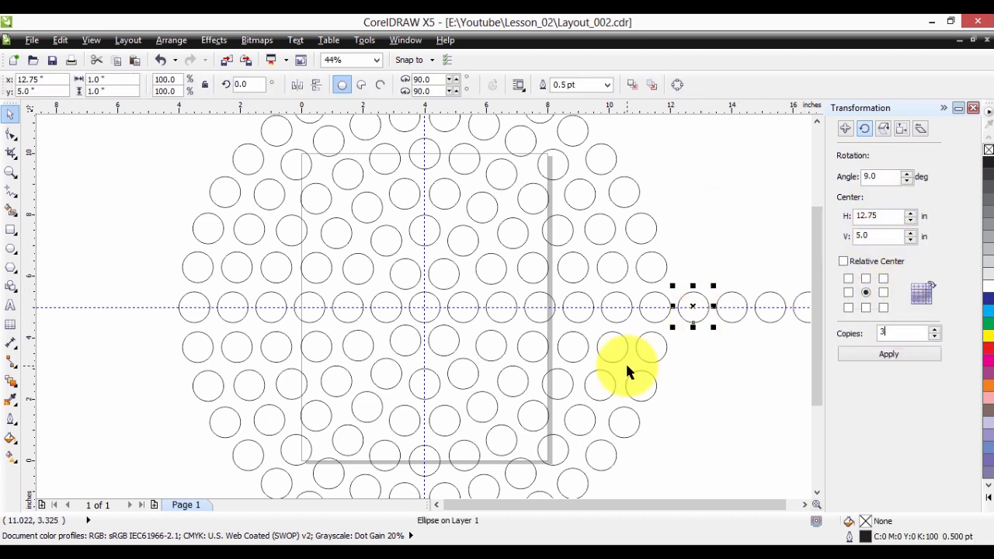
{"action": "double_click", "coordinate": [877, 217]}
{"action": "type", "text": "4"}
{"action": "left_click", "coordinate": [918, 359]}
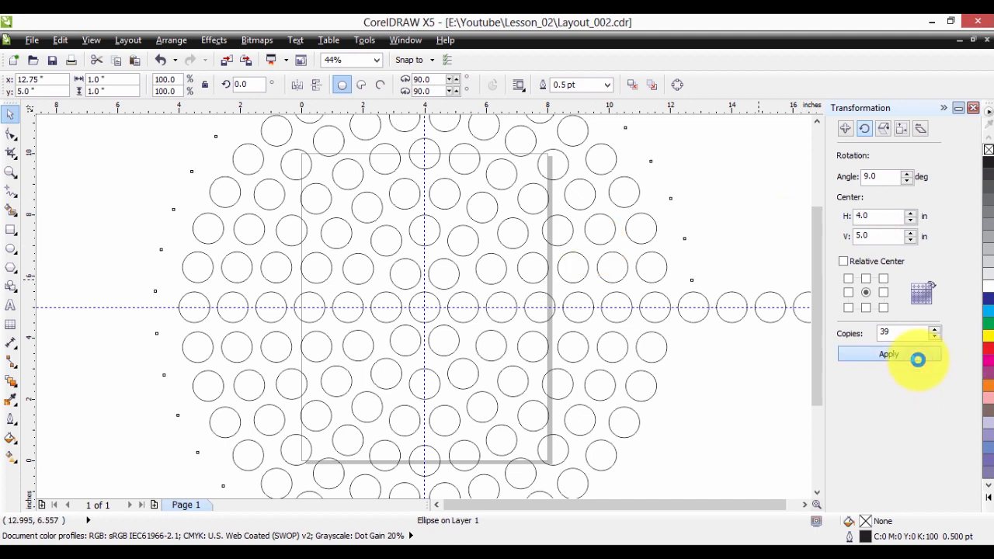
- Select the ninth circle in the row and set its rotation angle to 8 degrees
{"action": "left_click", "coordinate": [730, 321]}
{"action": "left_click", "coordinate": [10, 174]}
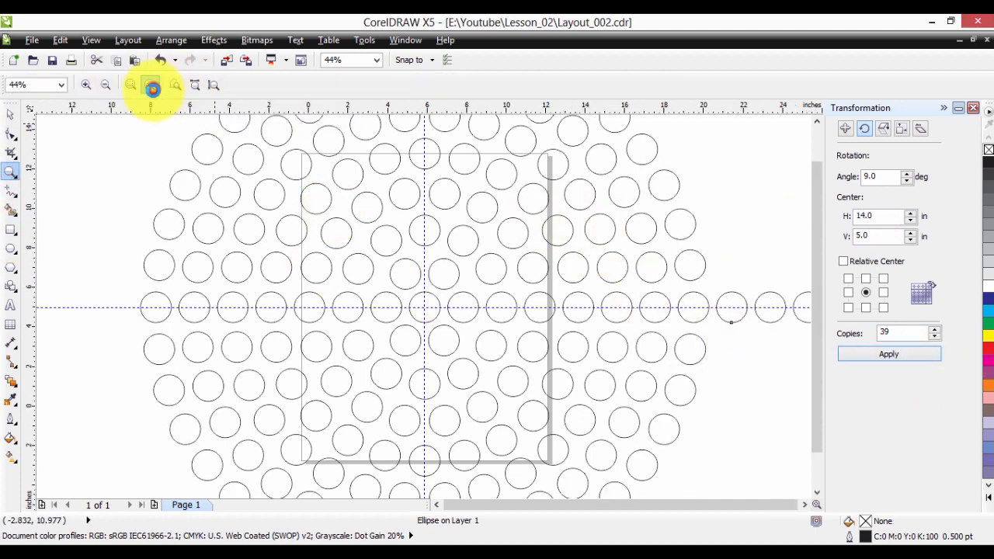
{"action": "left_click", "coordinate": [150, 85]}
{"action": "left_click", "coordinate": [11, 114]}
{"action": "double_click", "coordinate": [890, 176]}
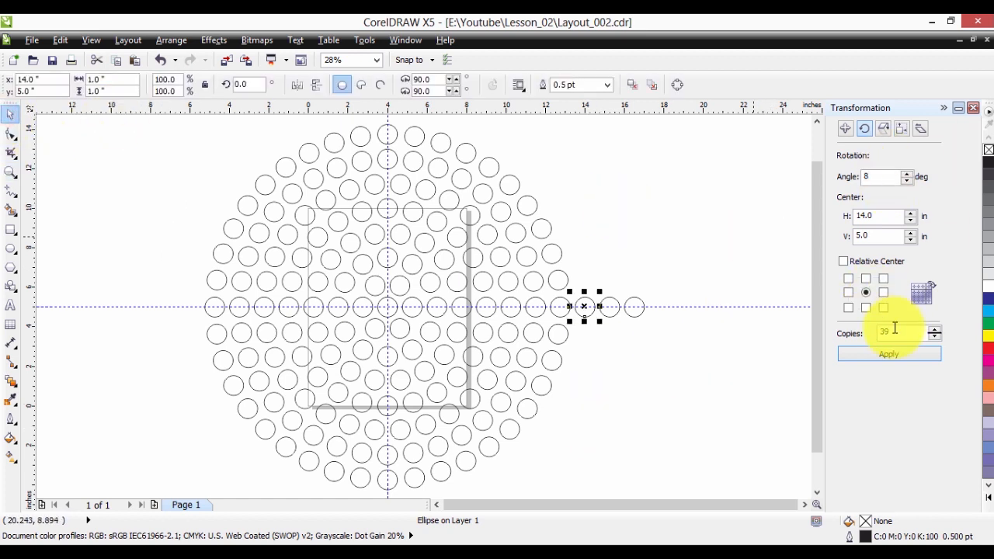
- Set the rotation centre to 4.0, 5.0 inches and create 44 rotated copies of the ninth circle
{"action": "double_click", "coordinate": [874, 216]}
{"action": "type", "text": "4"}
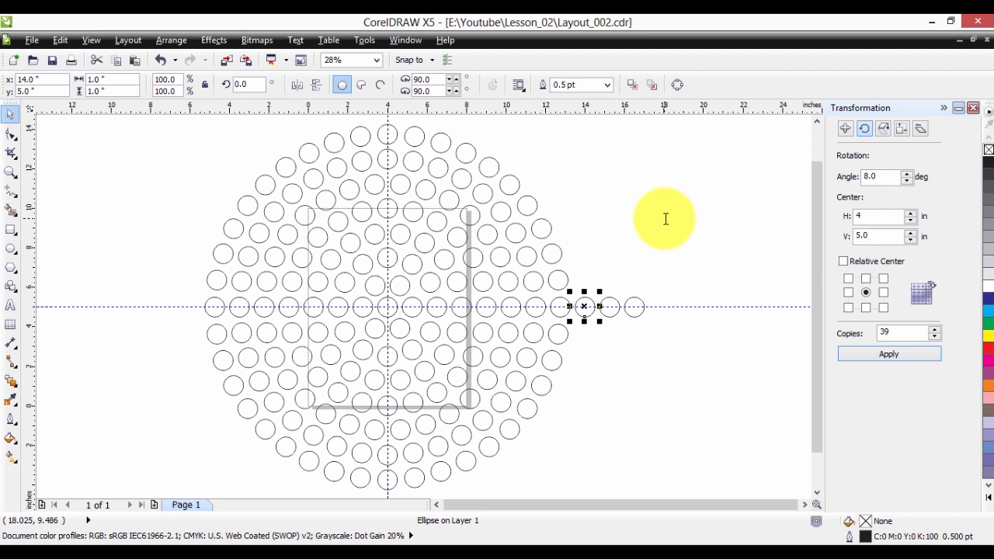
{"action": "double_click", "coordinate": [876, 235]}
{"action": "type", "text": "4"}
{"action": "key", "text": "BackSpace"}
{"action": "type", "text": "5"}
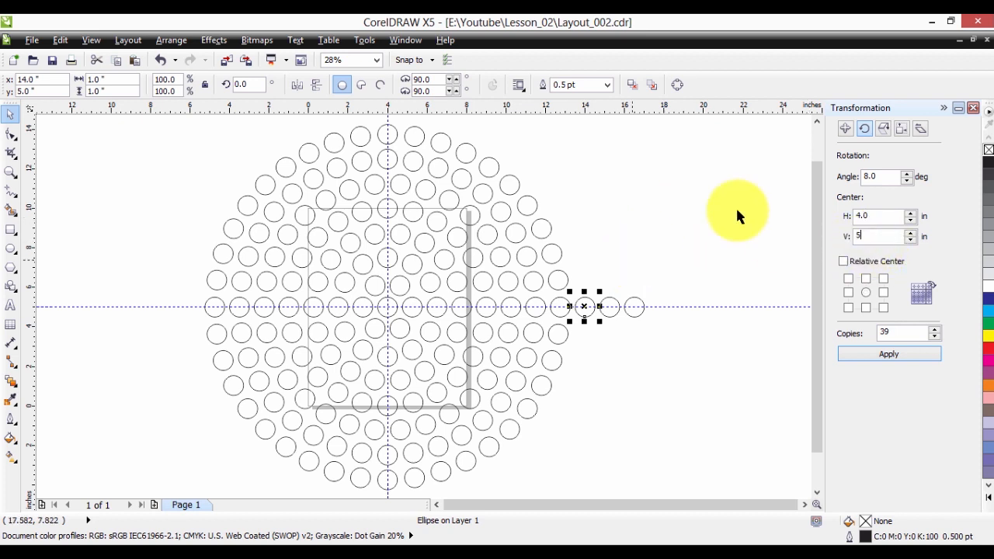
{"action": "double_click", "coordinate": [907, 332]}
{"action": "type", "text": "44"}
{"action": "left_click", "coordinate": [883, 355]}
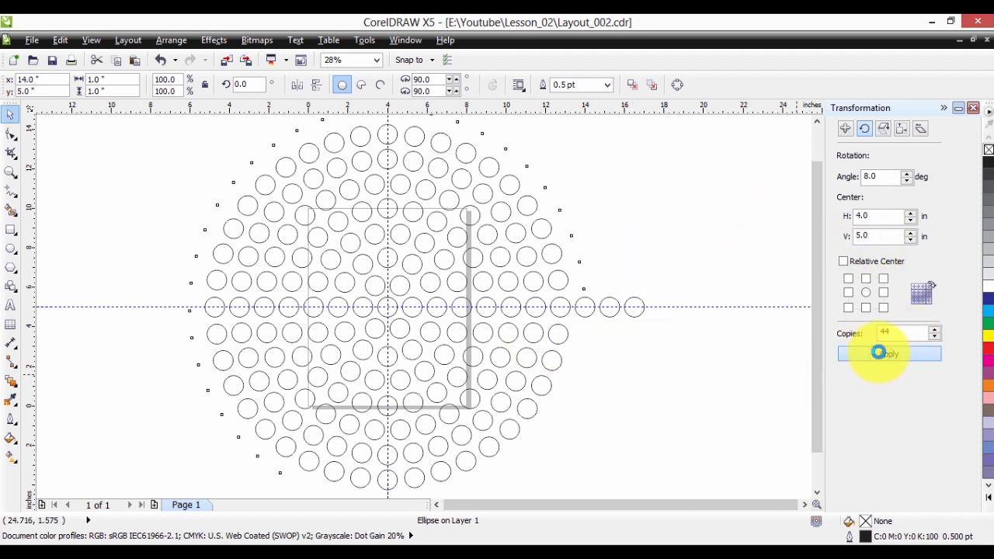
- Select the tenth circle in the row and create 47 copies rotated by 7.5 degrees around 4.0, 5.0 inches
{"action": "left_click", "coordinate": [610, 307]}
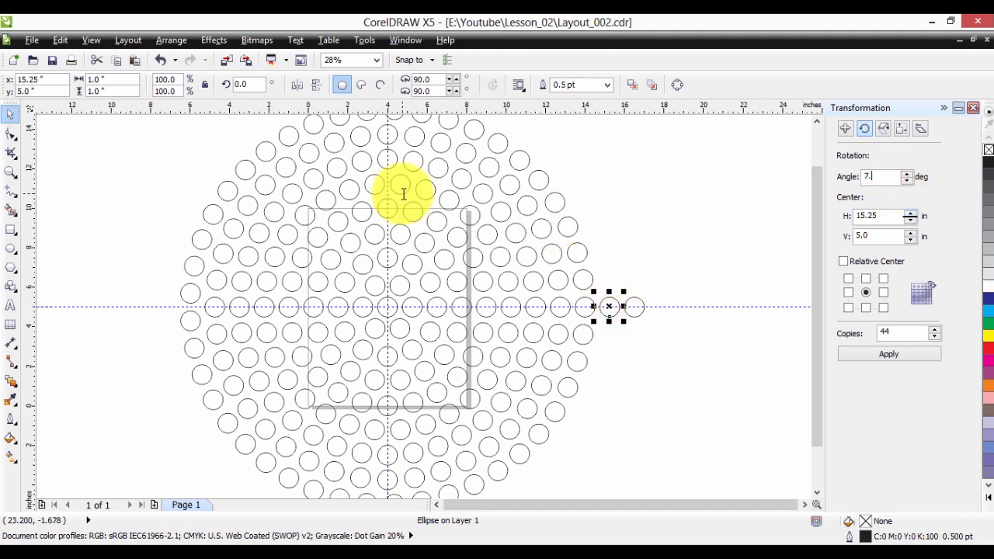
{"action": "type", "text": "5"}
{"action": "double_click", "coordinate": [907, 331]}
{"action": "type", "text": "4"}
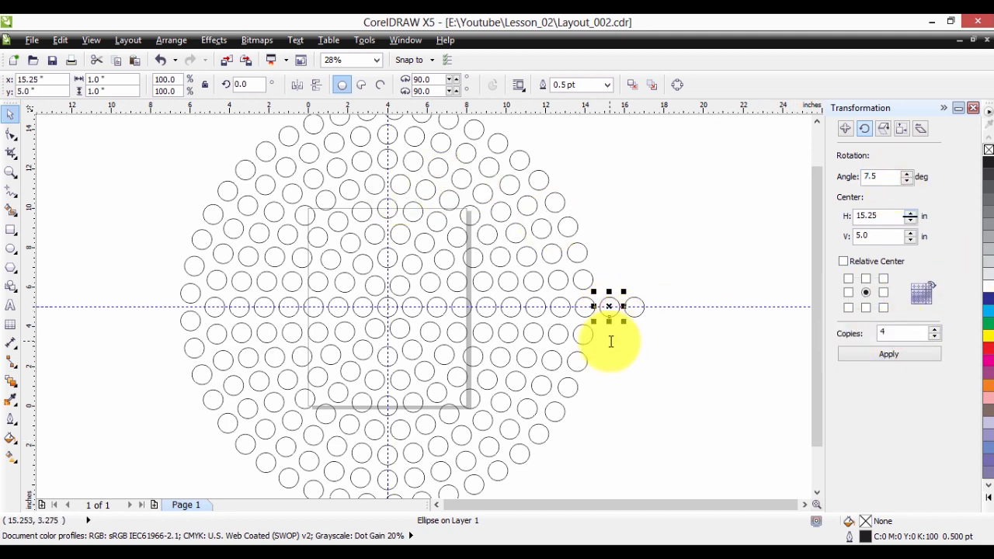
{"action": "type", "text": "7"}
{"action": "double_click", "coordinate": [883, 216]}
{"action": "type", "text": "4"}
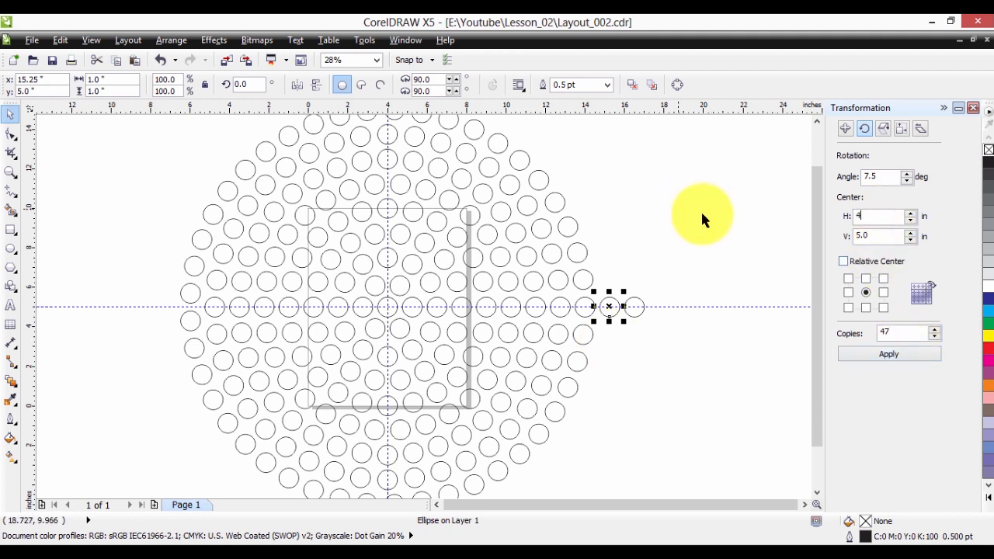
{"action": "left_click", "coordinate": [921, 355]}
- Select the last circle in the row and create 59 copies rotated by 6 degrees around 4.0, 5.0 inches
{"action": "left_click", "coordinate": [635, 306]}
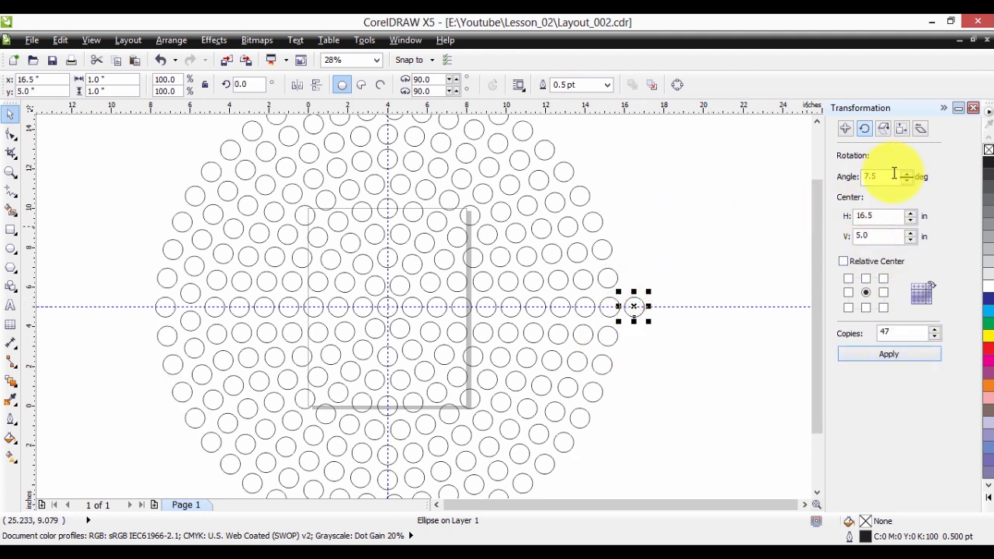
{"action": "double_click", "coordinate": [892, 175]}
{"action": "type", "text": "6"}
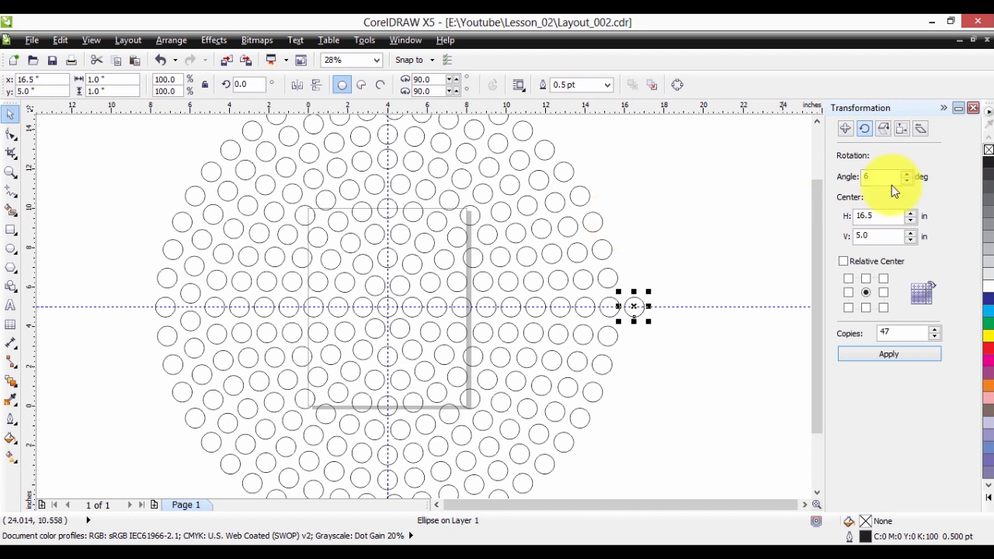
{"action": "double_click", "coordinate": [879, 216]}
{"action": "type", "text": "4"}
{"action": "double_click", "coordinate": [903, 333]}
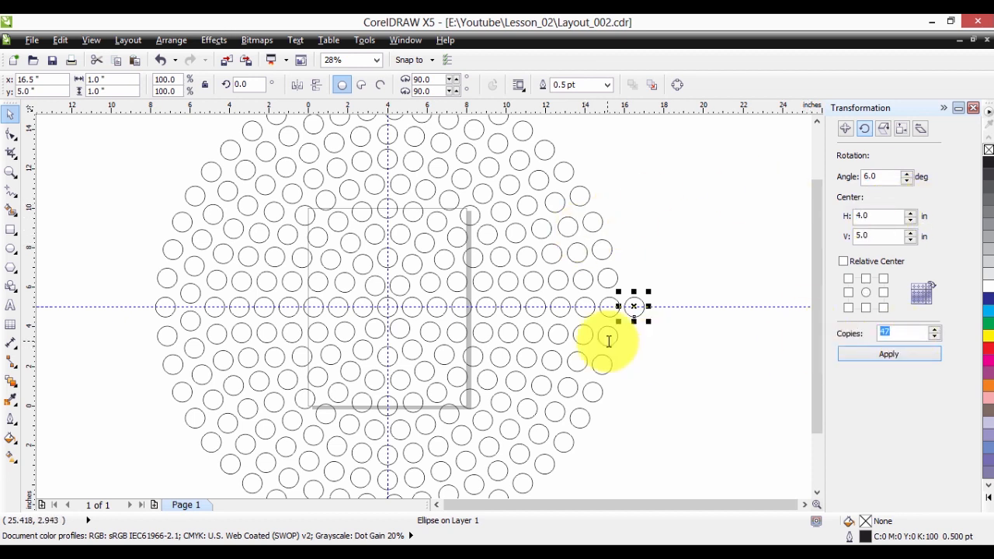
{"action": "type", "text": "59"}
{"action": "left_click", "coordinate": [904, 357]}
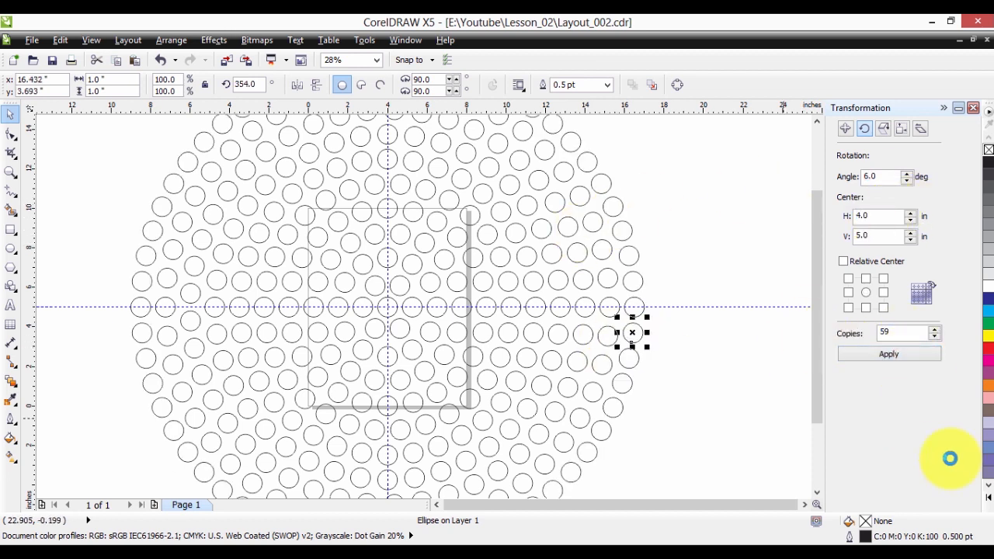
- Select all the circles of the layout, clear their transformations and deselect them
{"action": "left_click", "coordinate": [396, 226]}
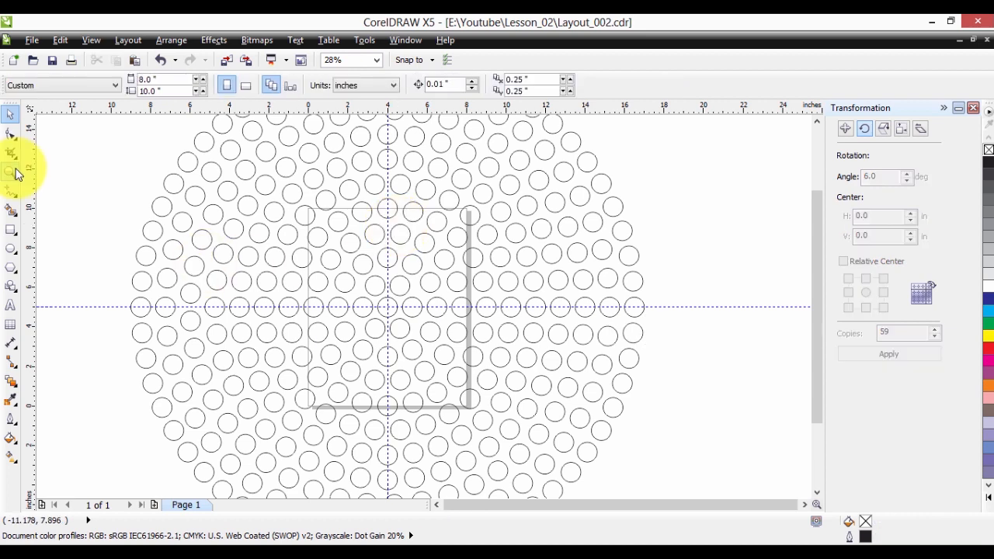
{"action": "left_click", "coordinate": [15, 170]}
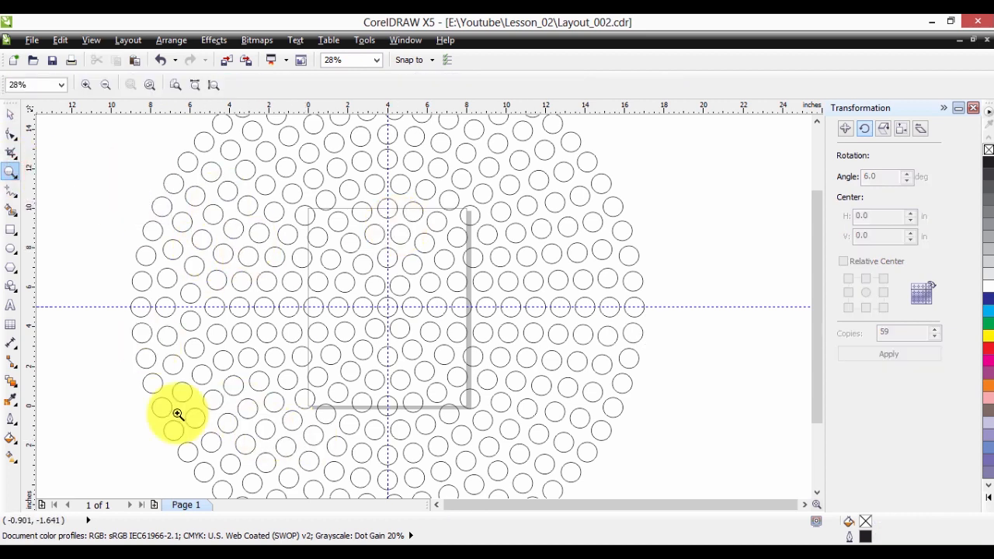
{"action": "left_click", "coordinate": [150, 84]}
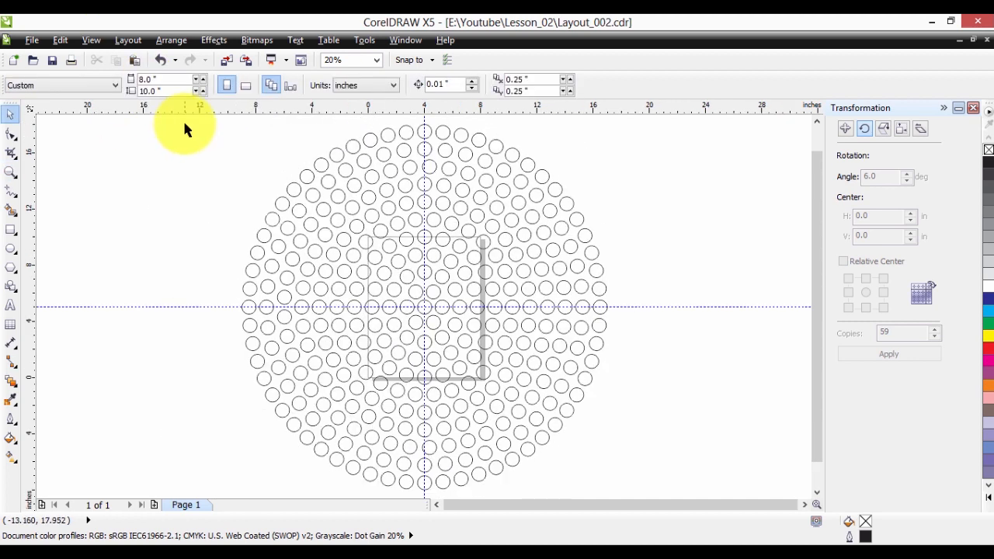
{"action": "left_click_drag", "start_coordinate": [184, 116], "coordinate": [642, 427]}
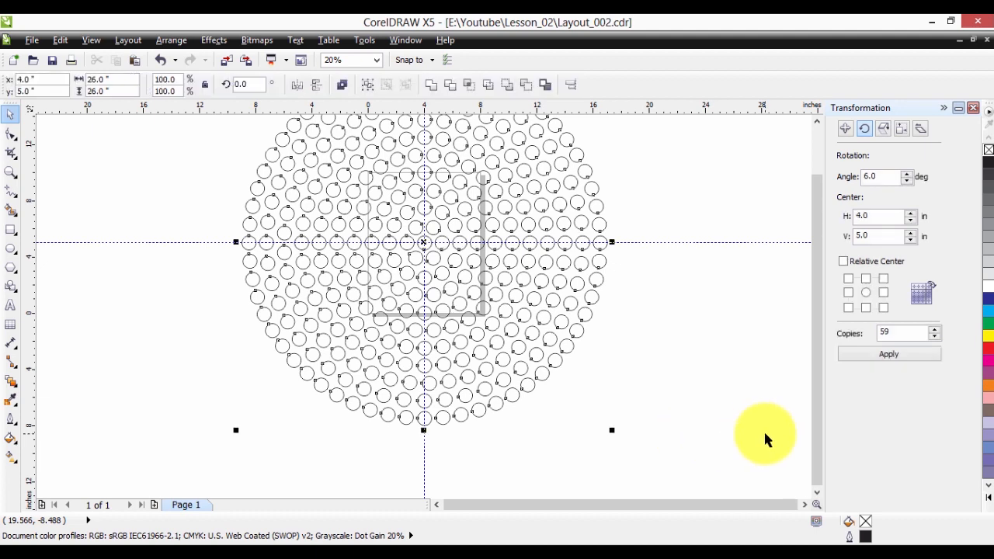
{"action": "left_click_drag", "start_coordinate": [816, 359], "coordinate": [819, 332]}
{"action": "left_click", "coordinate": [85, 129]}
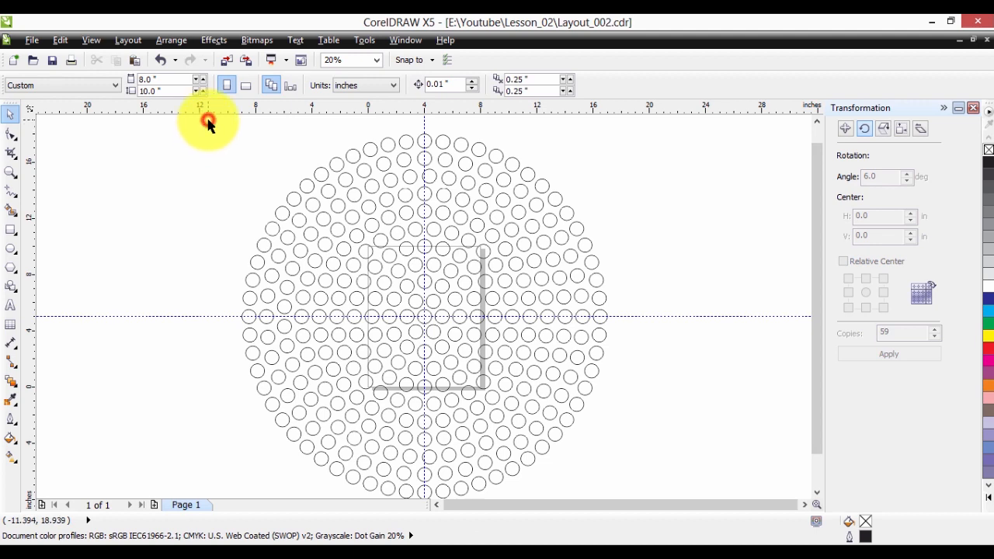
{"action": "left_click_drag", "start_coordinate": [208, 120], "coordinate": [670, 471]}
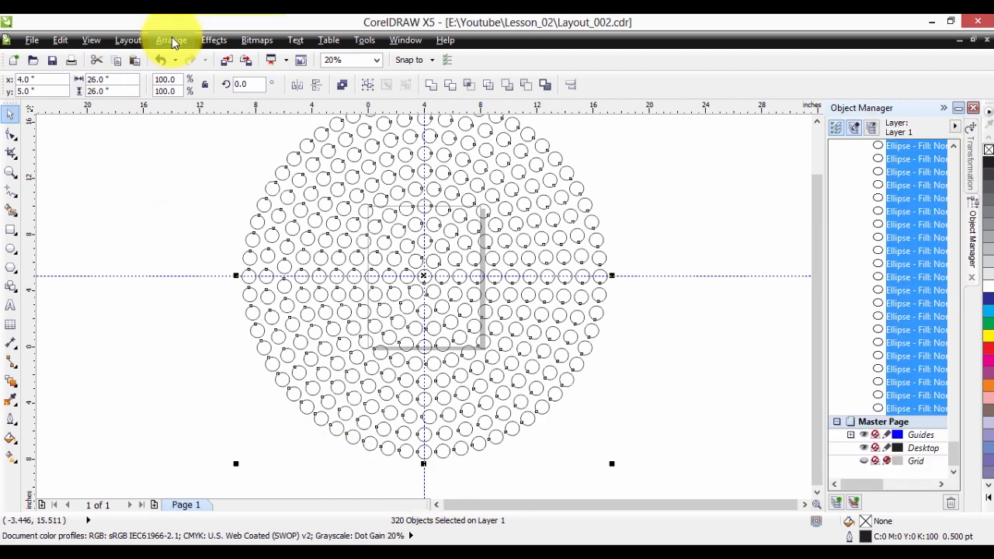
{"action": "left_click", "coordinate": [172, 40]}
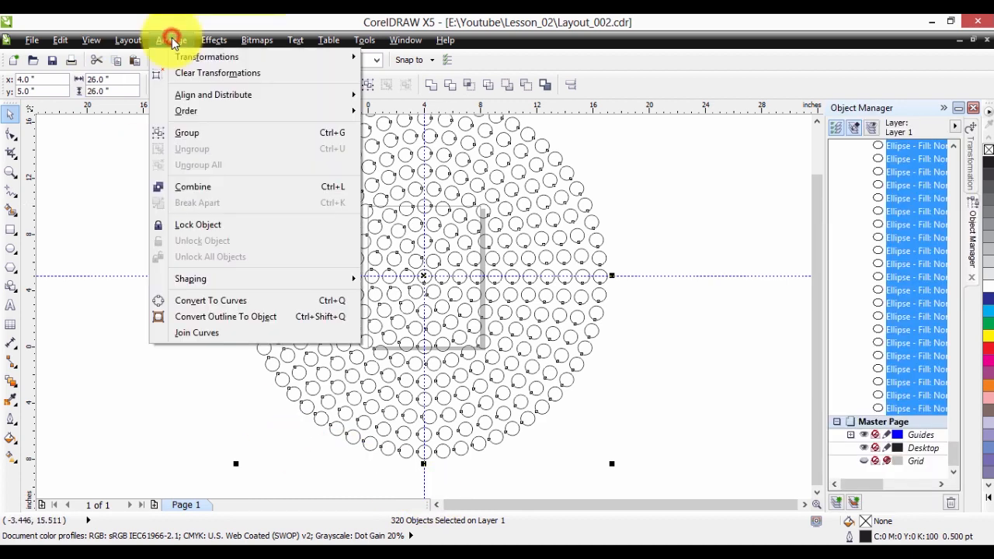
{"action": "left_click", "coordinate": [203, 74]}
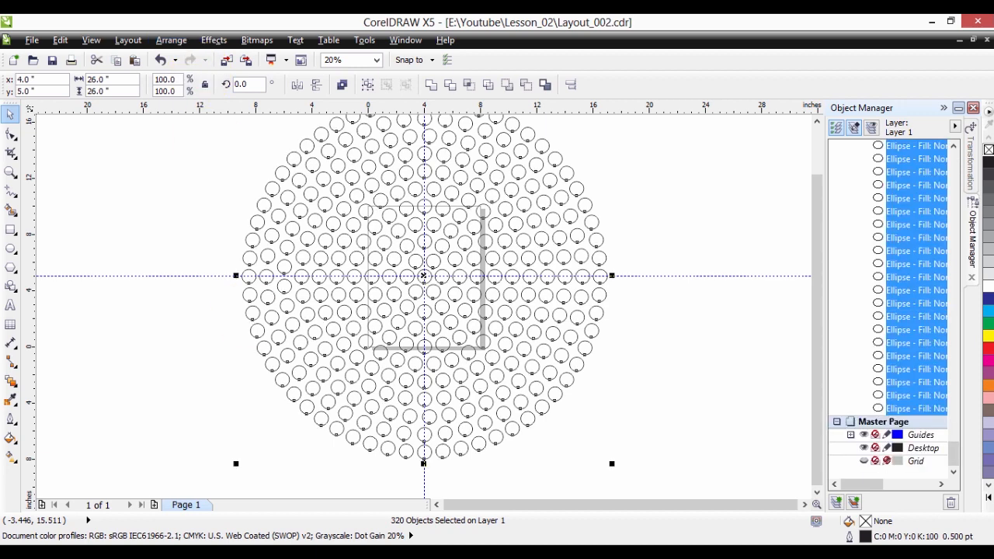
{"action": "left_click", "coordinate": [217, 226]}
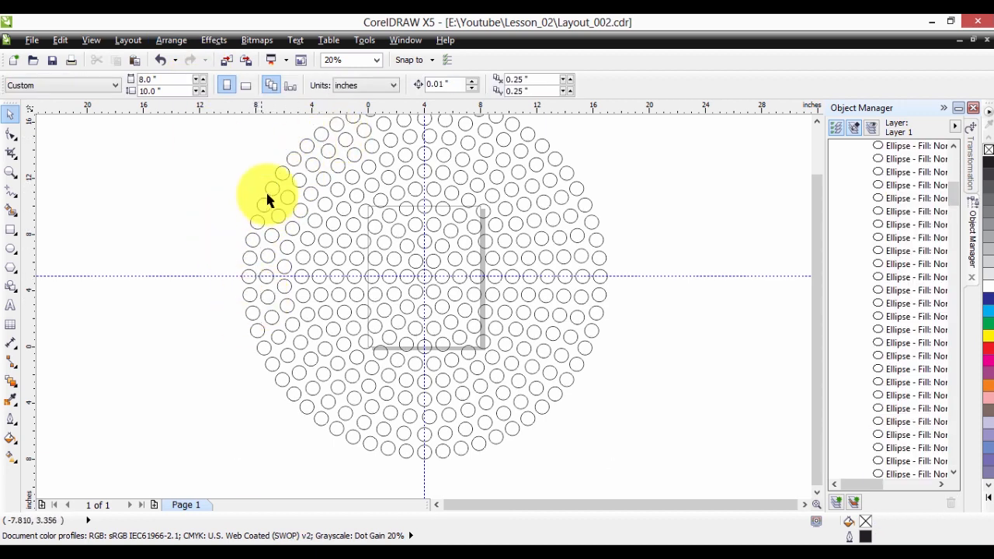
- Check the rotation angle of several individual circles on the west side of the outermost ring
{"action": "left_click", "coordinate": [249, 266]}
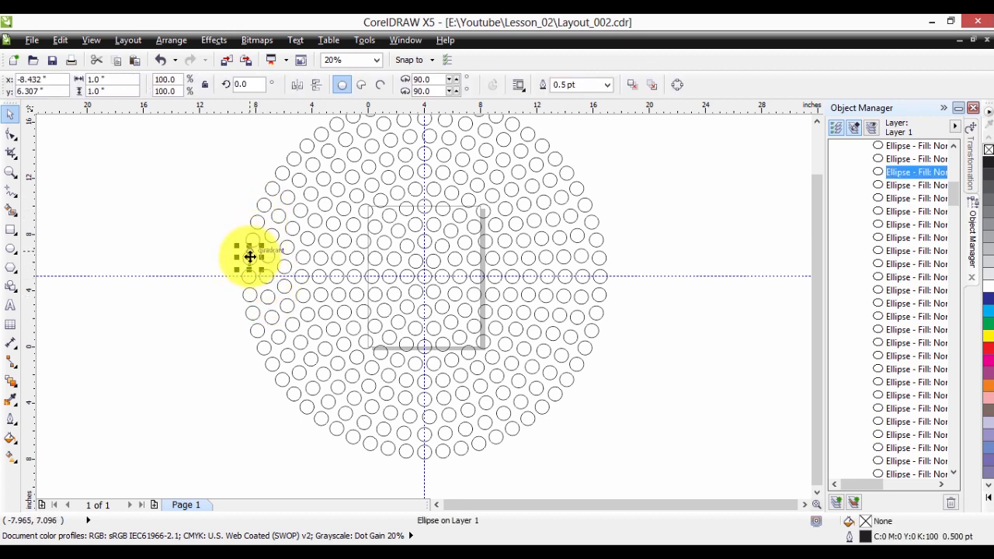
{"action": "left_click", "coordinate": [251, 302]}
{"action": "left_click", "coordinate": [249, 292]}
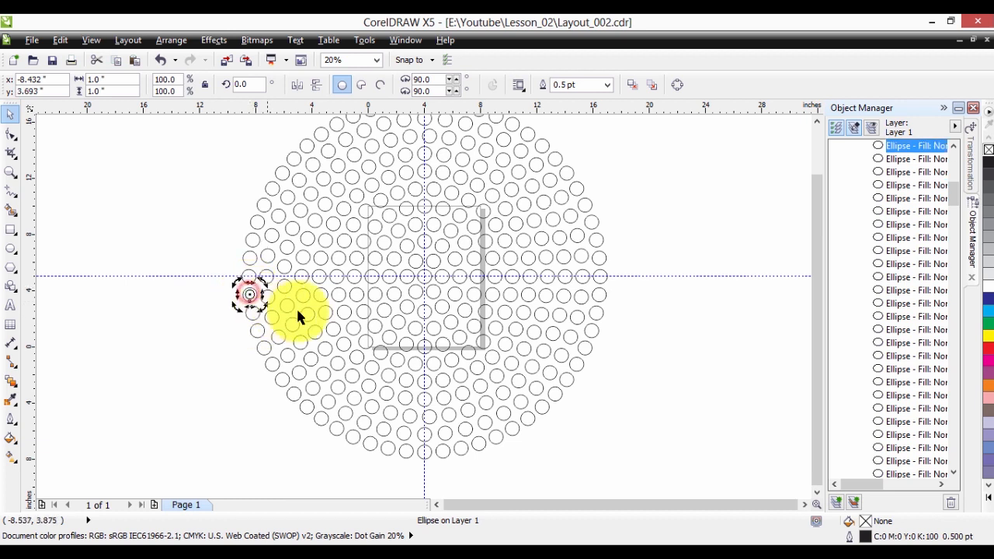
{"action": "left_click", "coordinate": [255, 314]}
{"action": "left_click", "coordinate": [254, 312]}
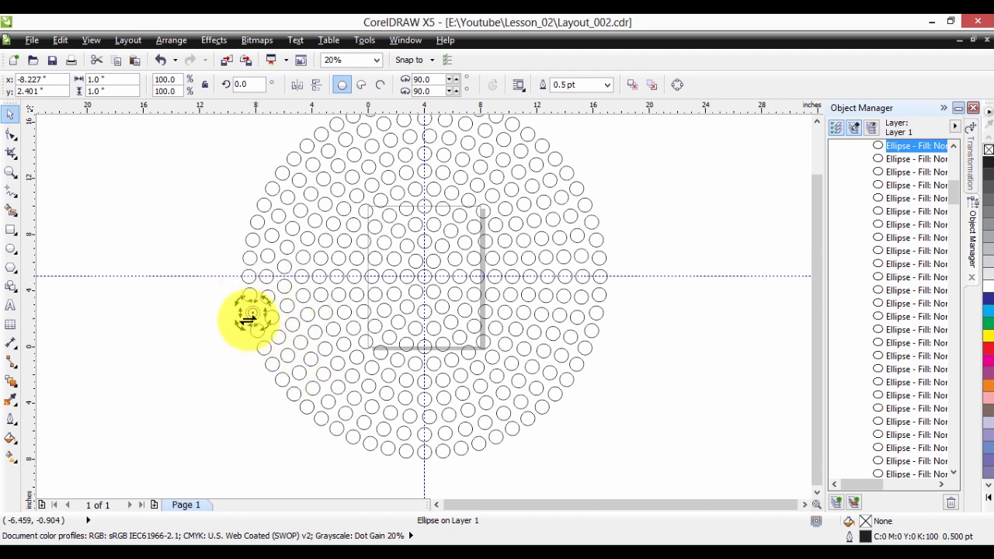
{"action": "left_click", "coordinate": [229, 355]}
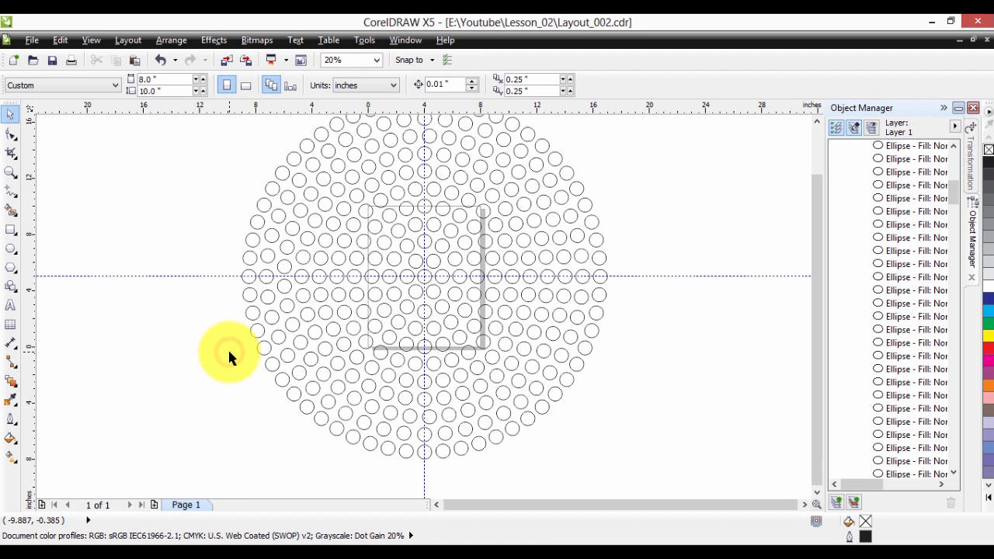
- Start saving a copy of the drawing with DXF - AutoCAD (*.dxf) as the file type
{"action": "left_click", "coordinate": [32, 39]}
{"action": "left_click", "coordinate": [91, 151]}
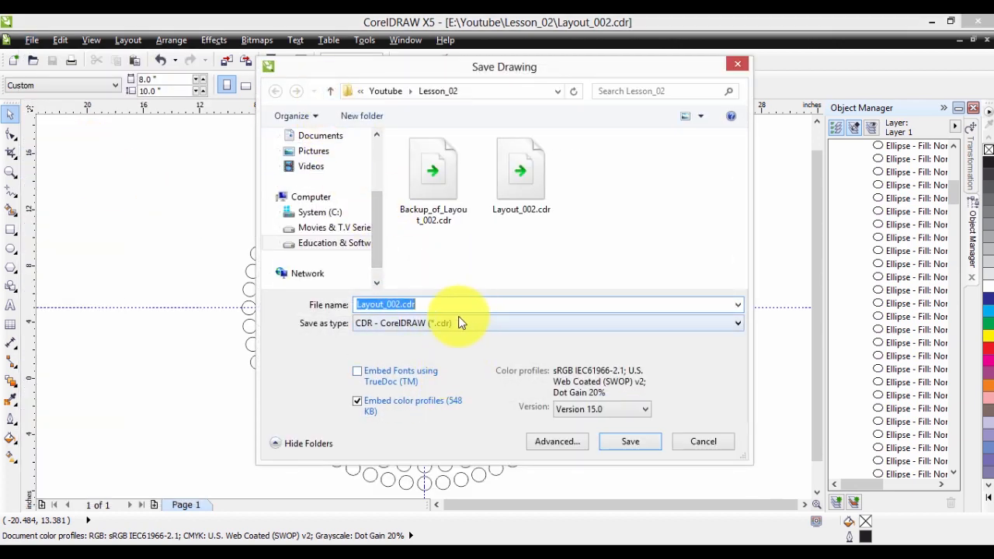
{"action": "left_click", "coordinate": [458, 322]}
{"action": "left_click", "coordinate": [459, 317]}
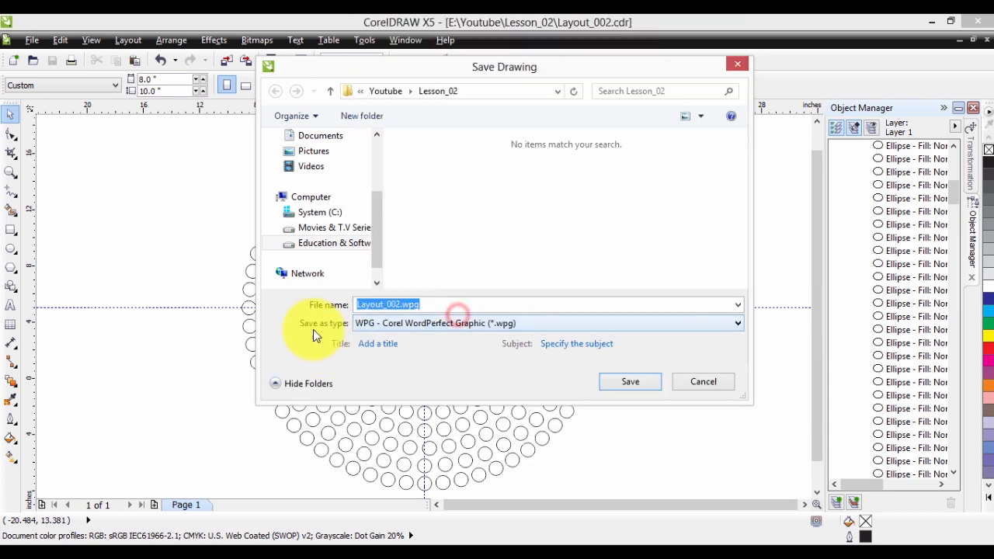
{"action": "left_click", "coordinate": [429, 324]}
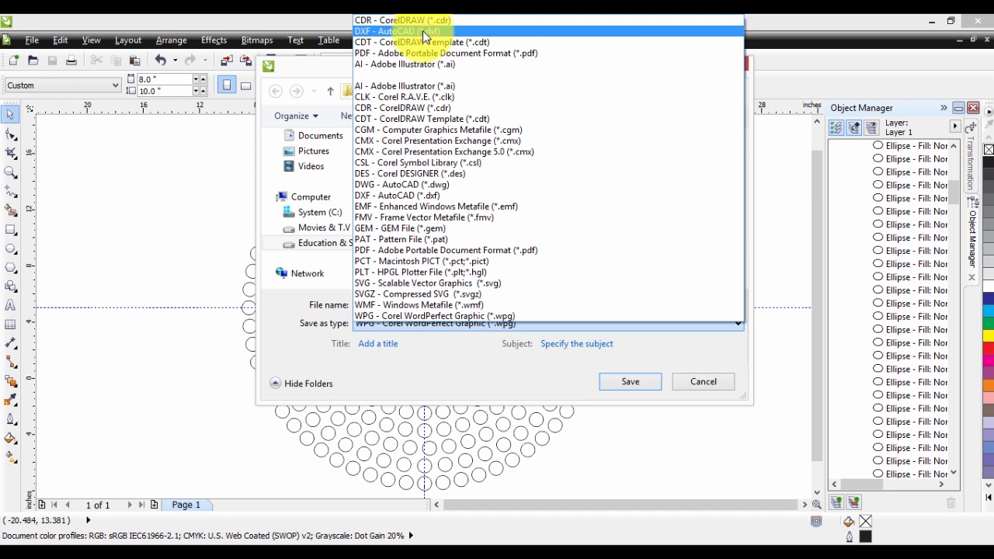
{"action": "left_click", "coordinate": [422, 31]}
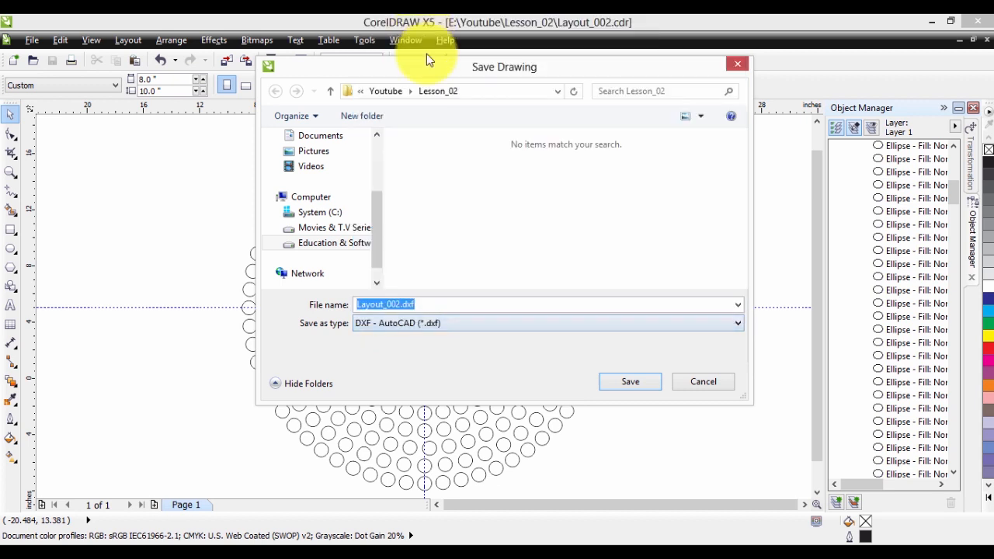
- Save the file as Layout_002.dxf, exporting it for AutoCAD 2007 in inches with text kept as text
{"action": "left_click", "coordinate": [432, 303]}
{"action": "left_click", "coordinate": [376, 307]}
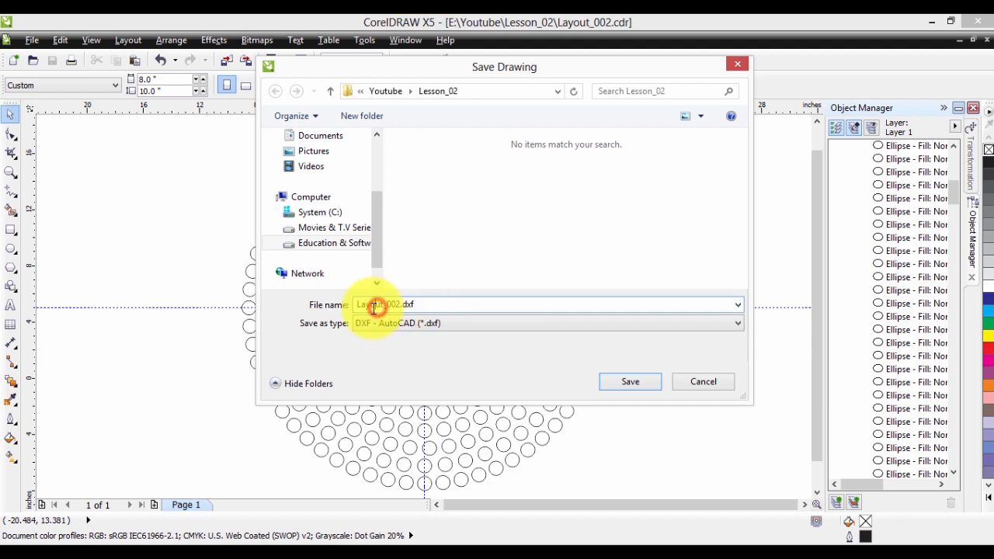
{"action": "double_click", "coordinate": [421, 307]}
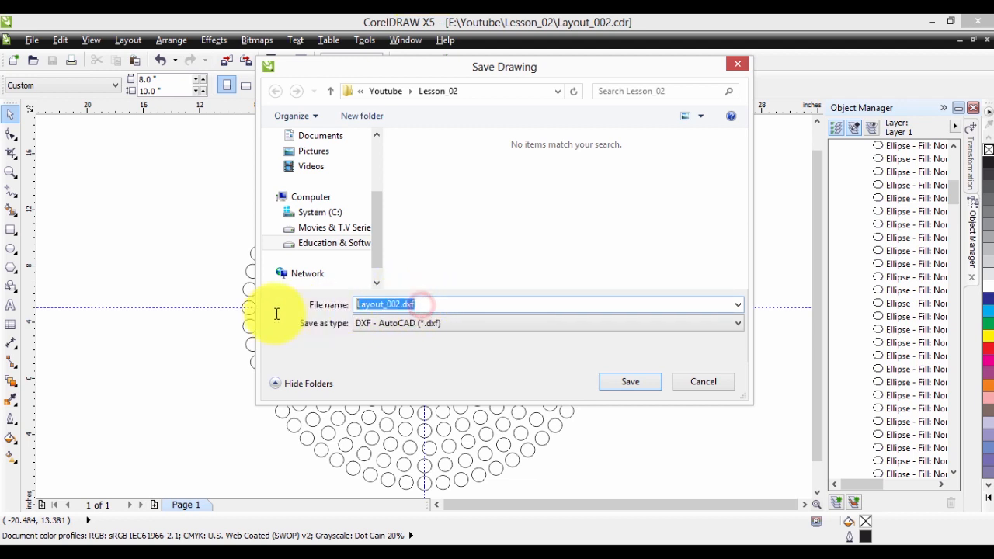
{"action": "left_click", "coordinate": [650, 382]}
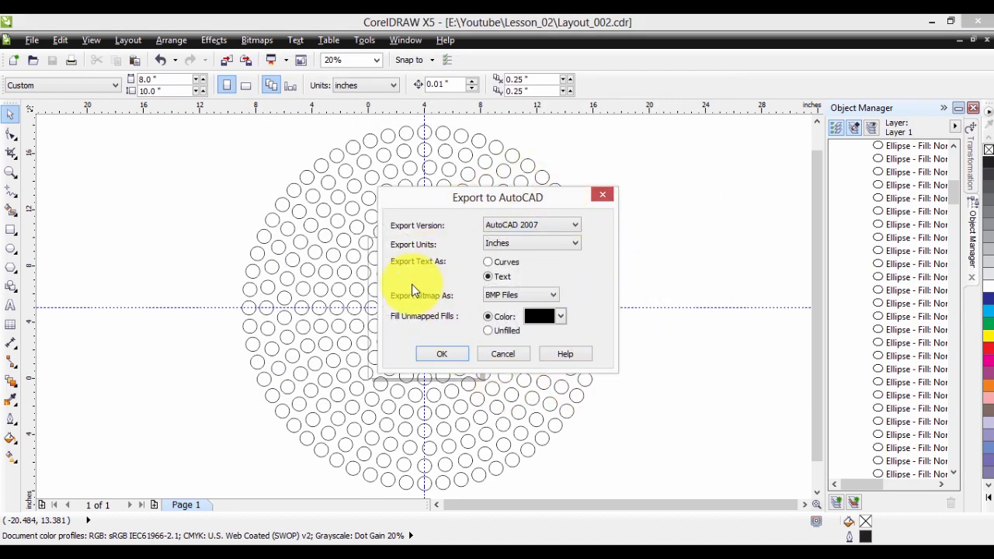
{"action": "left_click", "coordinate": [448, 355]}
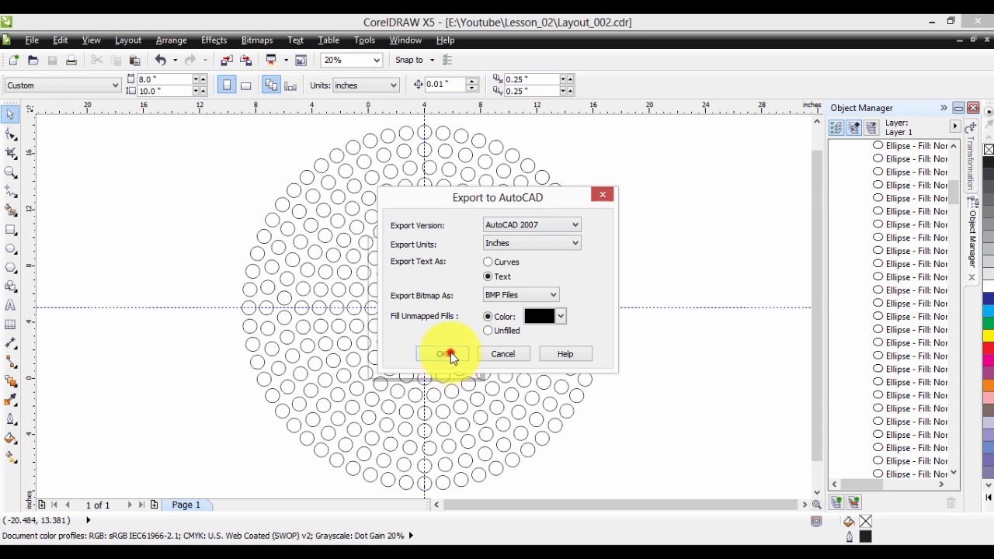
- Close CorelDRAW and start AutoCAD 2007 in the AutoCAD Classic workspace
{"action": "left_click", "coordinate": [975, 23]}
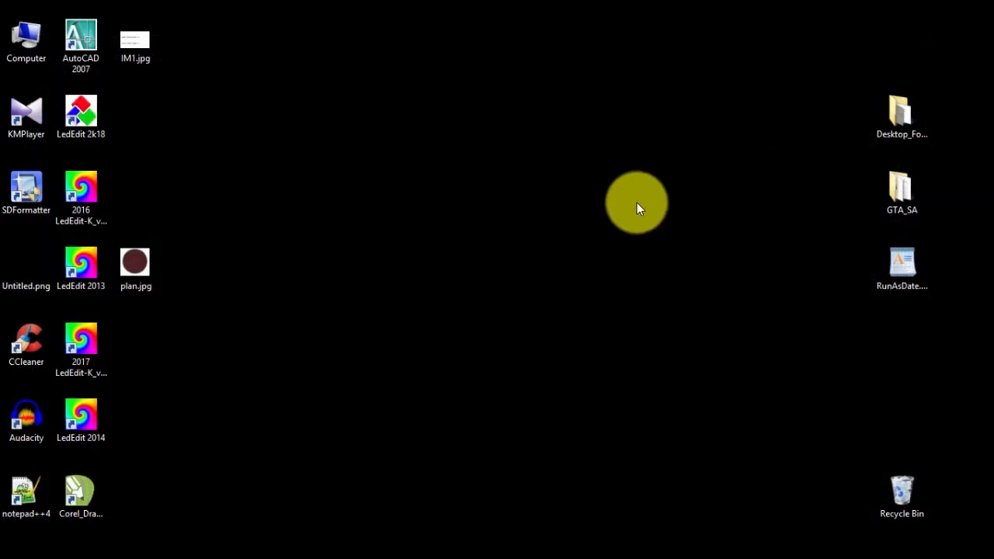
{"action": "double_click", "coordinate": [81, 38]}
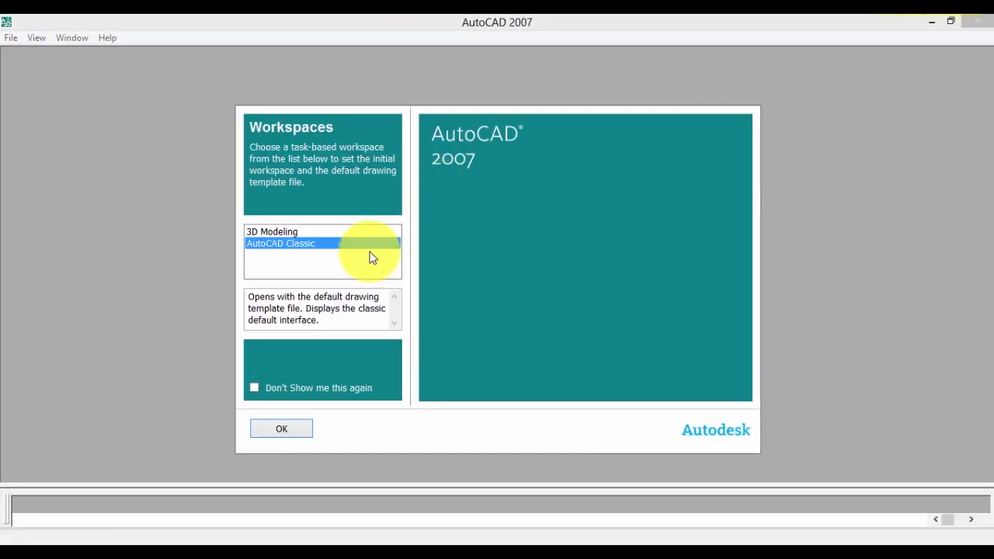
{"action": "left_click", "coordinate": [289, 432]}
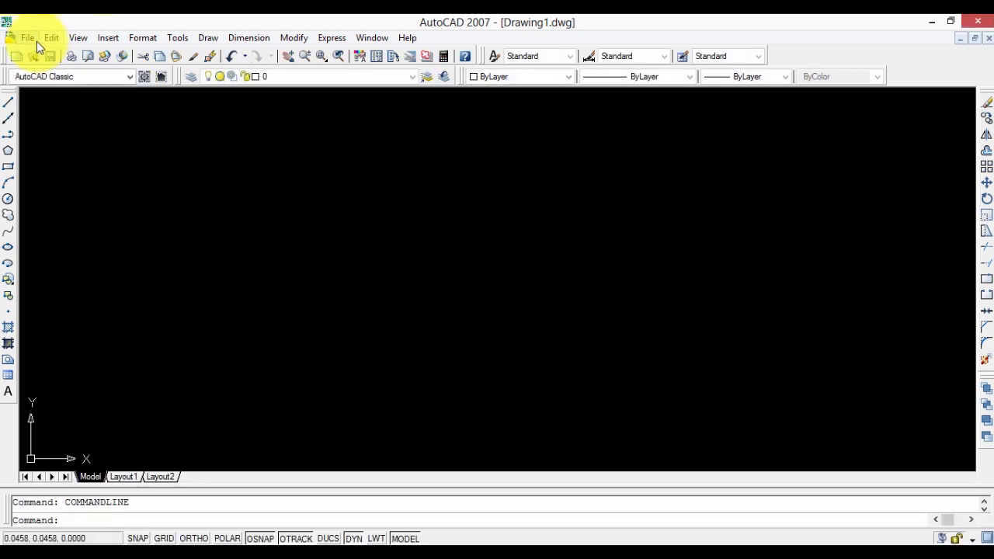
- Open the exported drawing Layout_002.dxf from the Lesson_02 folder
{"action": "left_click", "coordinate": [35, 39]}
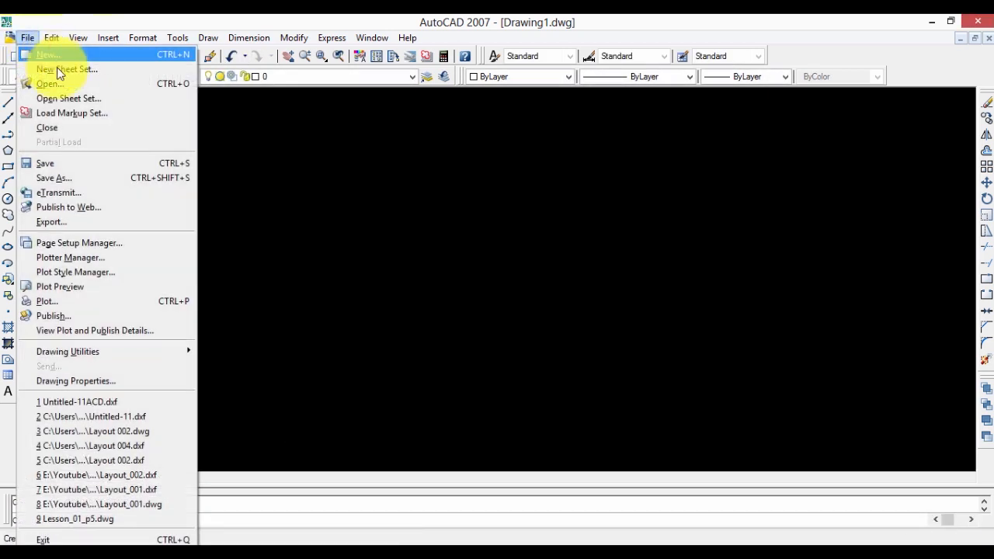
{"action": "left_click", "coordinate": [68, 85]}
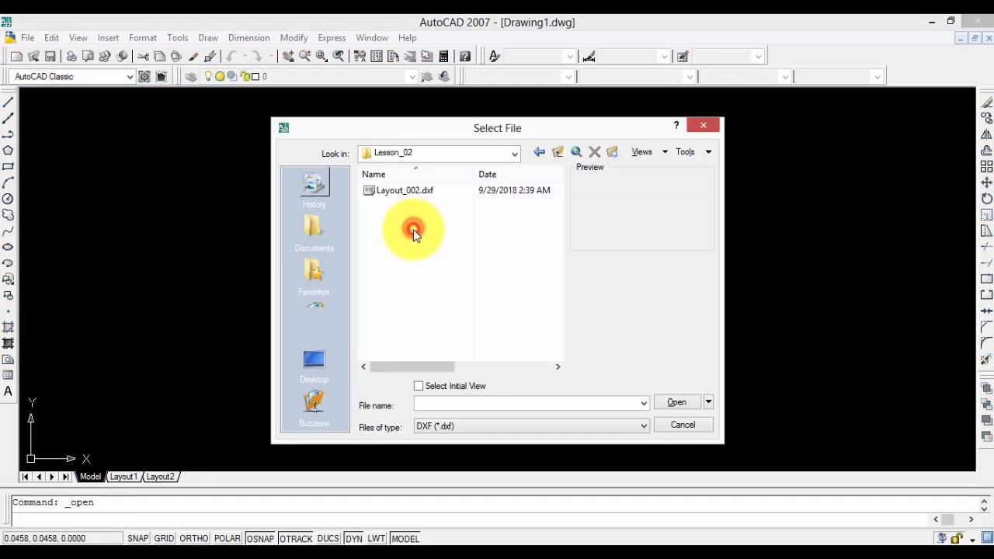
{"action": "left_click", "coordinate": [402, 194]}
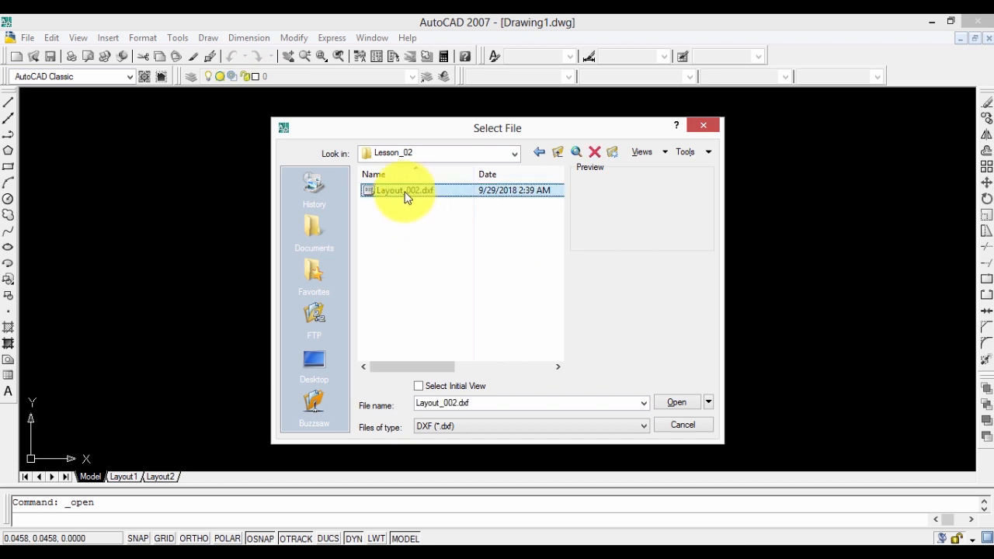
{"action": "left_click", "coordinate": [680, 402]}
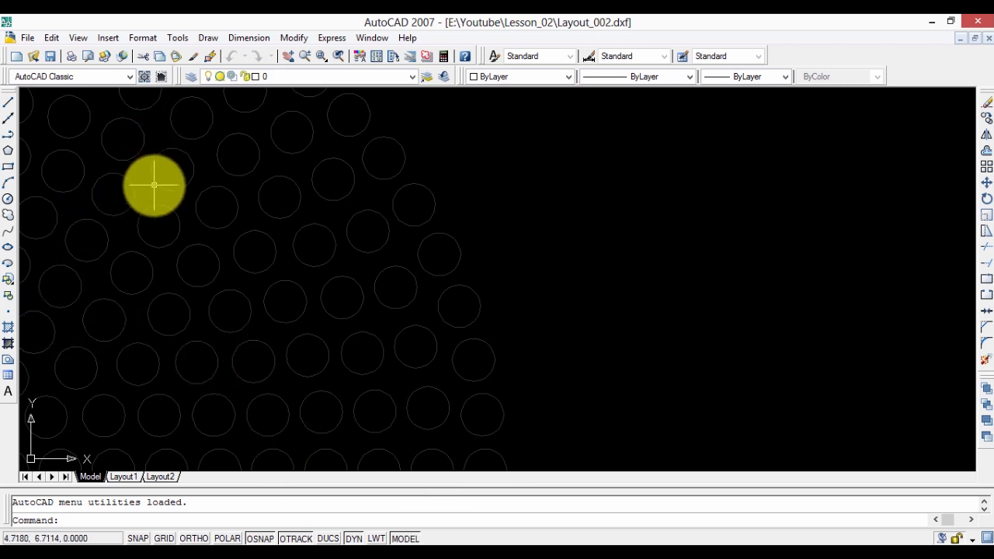
- Inspect the imported circle layout and check the object snap modes, including Center, in the drafting settings
{"action": "scroll", "coordinate": [482, 268], "scroll_direction": "down", "scroll_amount": 12}
{"action": "scroll", "coordinate": [463, 277], "scroll_direction": "up", "scroll_amount": 8}
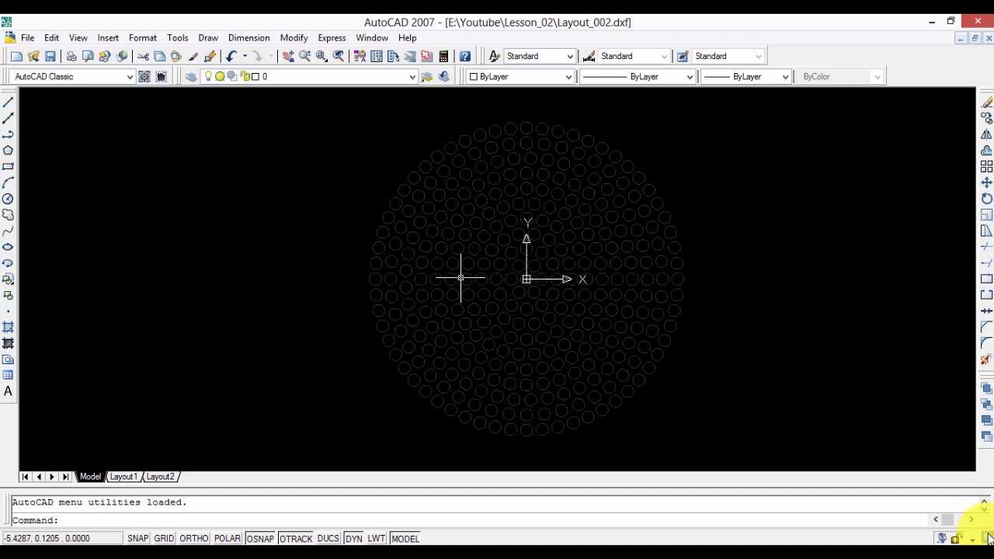
{"action": "scroll", "coordinate": [455, 266], "scroll_direction": "down", "scroll_amount": 4}
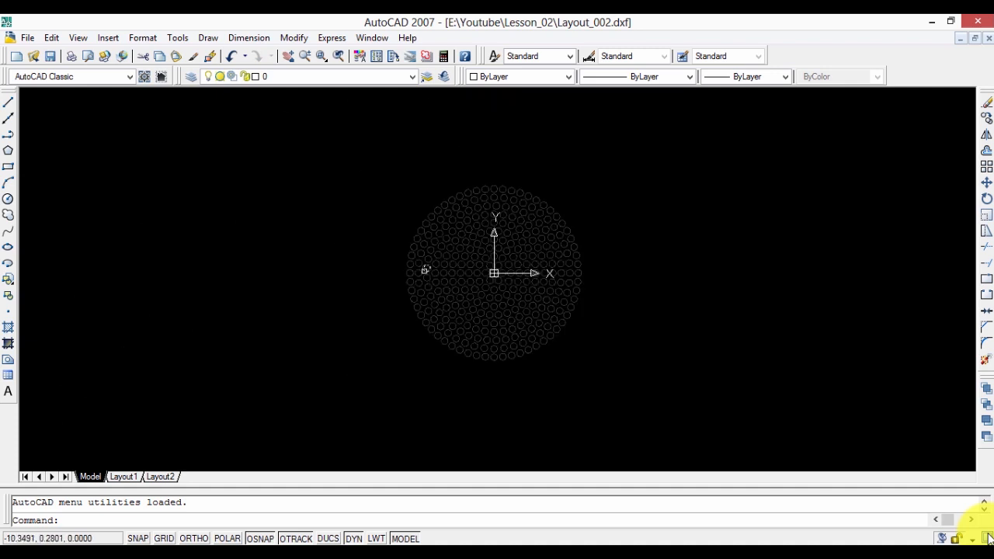
{"action": "scroll", "coordinate": [314, 236], "scroll_direction": "up", "scroll_amount": 2}
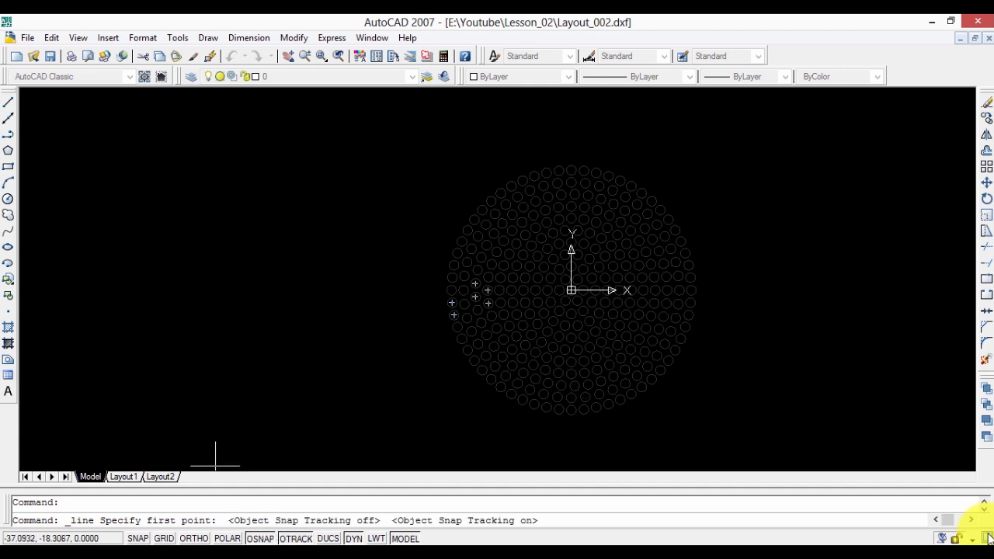
{"action": "right_click", "coordinate": [261, 535]}
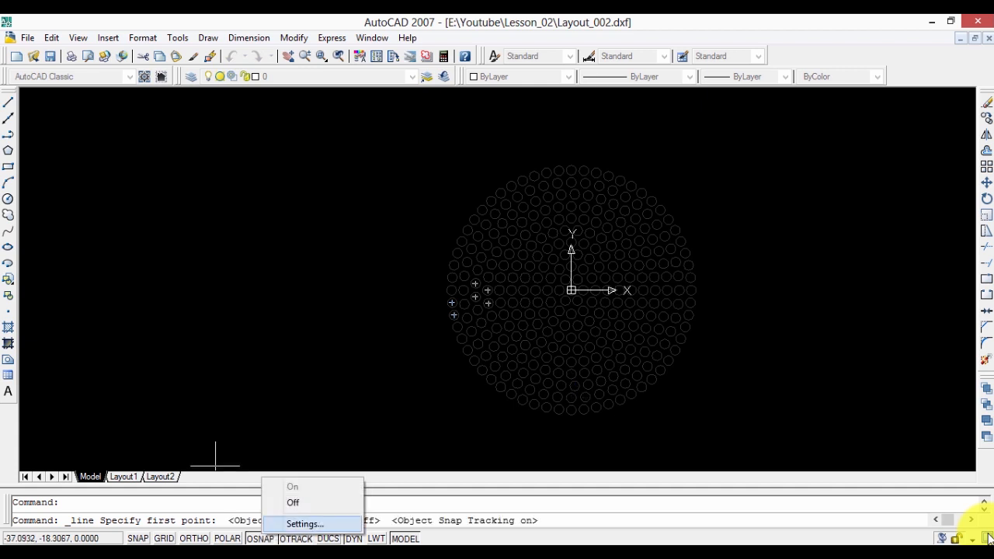
{"action": "left_click", "coordinate": [305, 523]}
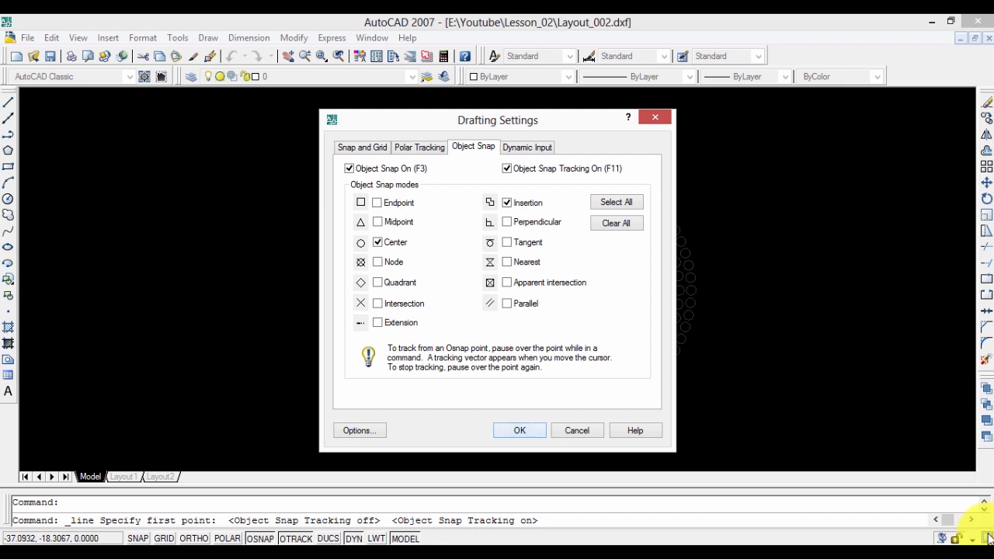
{"action": "key", "text": "Return"}
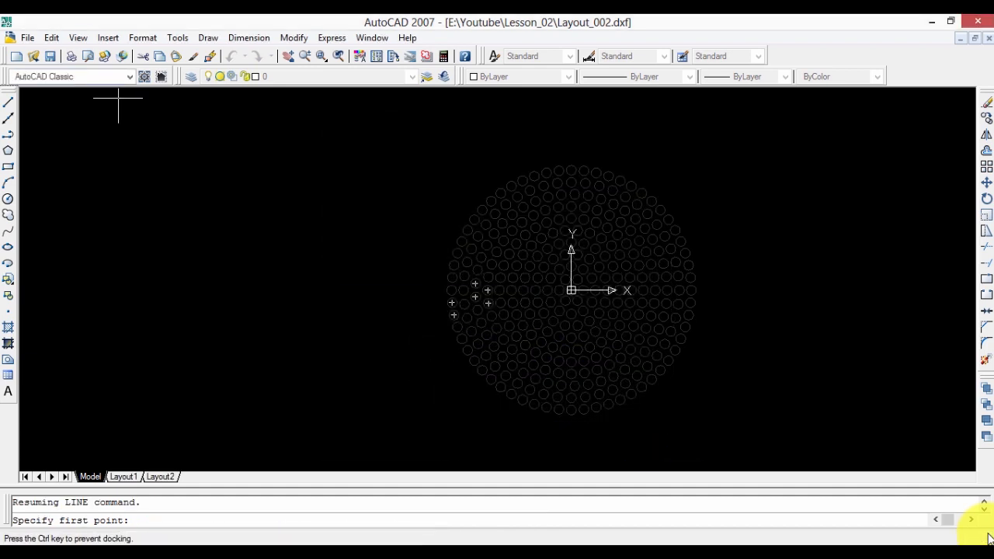
- Start a line at the center of the outer ring's leftmost circle and run it upward through the neighbouring circles
{"action": "left_click", "coordinate": [8, 102]}
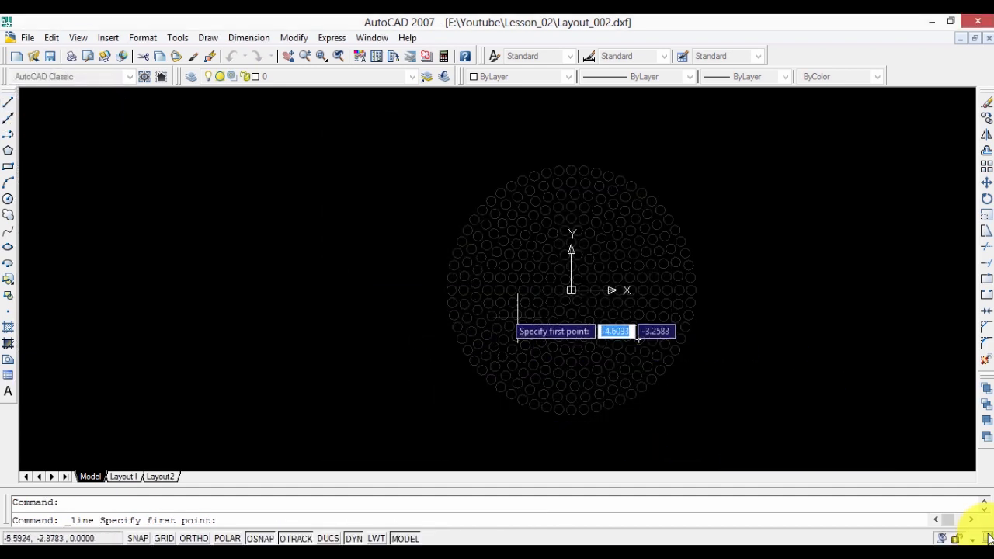
{"action": "scroll", "coordinate": [444, 290], "scroll_direction": "up", "scroll_amount": 2}
{"action": "scroll", "coordinate": [441, 290], "scroll_direction": "up", "scroll_amount": 1}
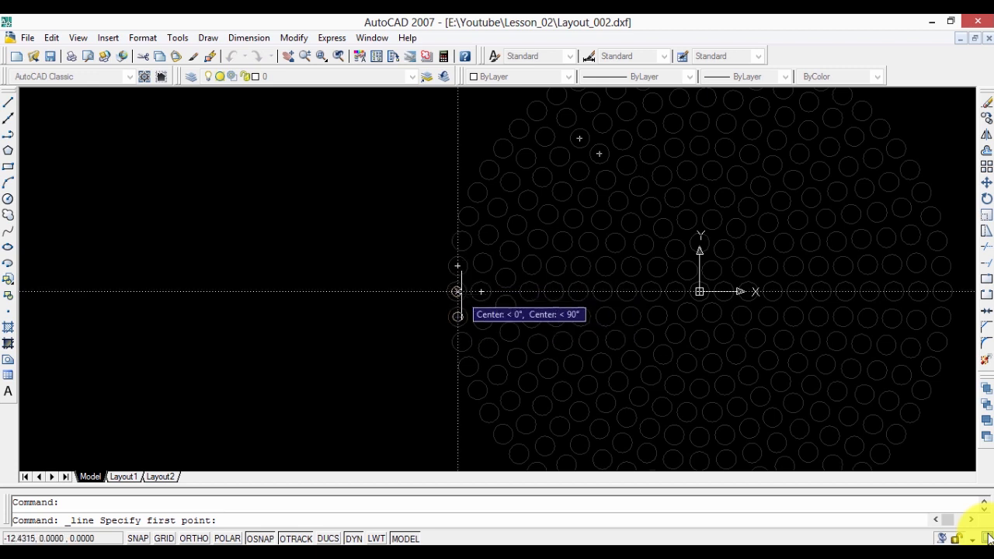
{"action": "left_click", "coordinate": [457, 292]}
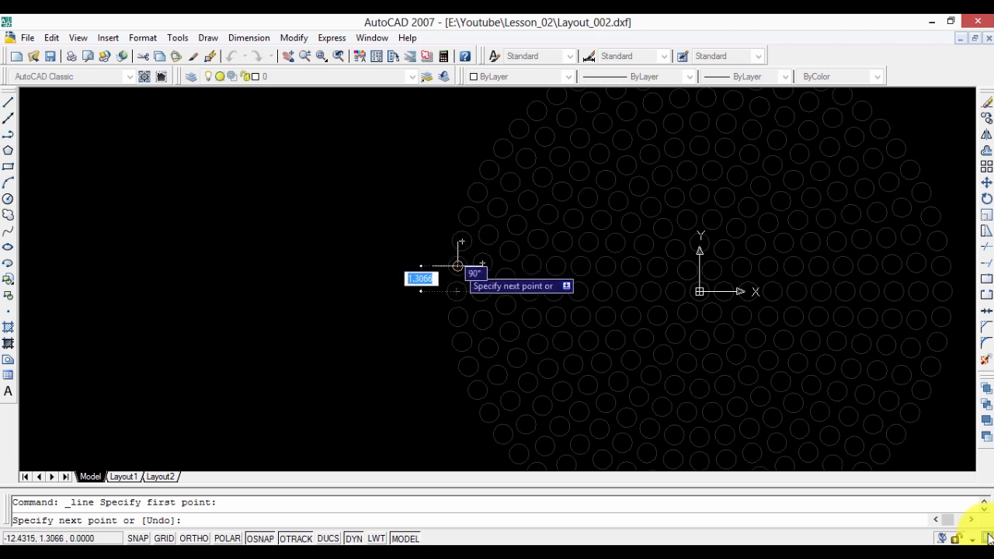
{"action": "left_click", "coordinate": [457, 265]}
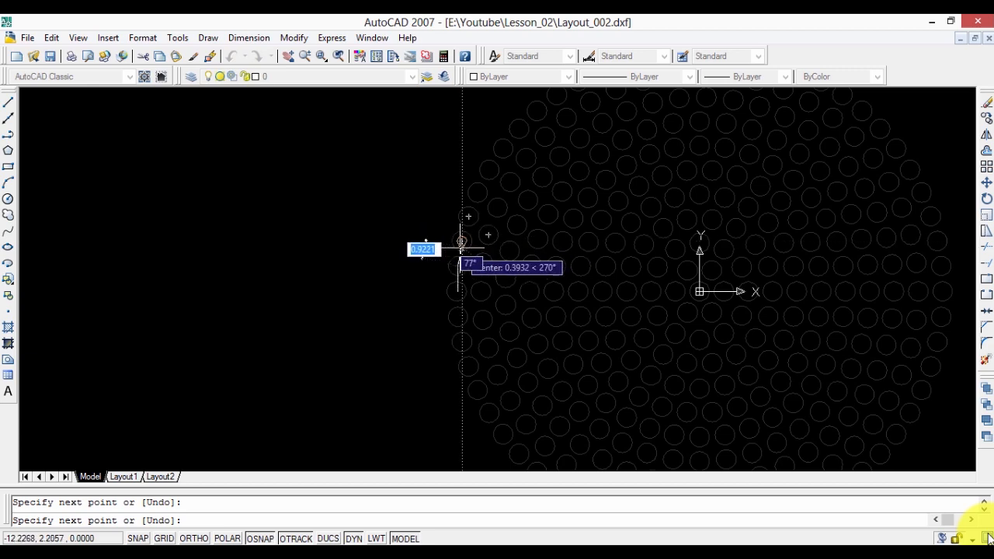
{"action": "left_click", "coordinate": [460, 245]}
{"action": "scroll", "coordinate": [469, 215], "scroll_direction": "up", "scroll_amount": 1}
{"action": "scroll", "coordinate": [482, 215], "scroll_direction": "up", "scroll_amount": 1}
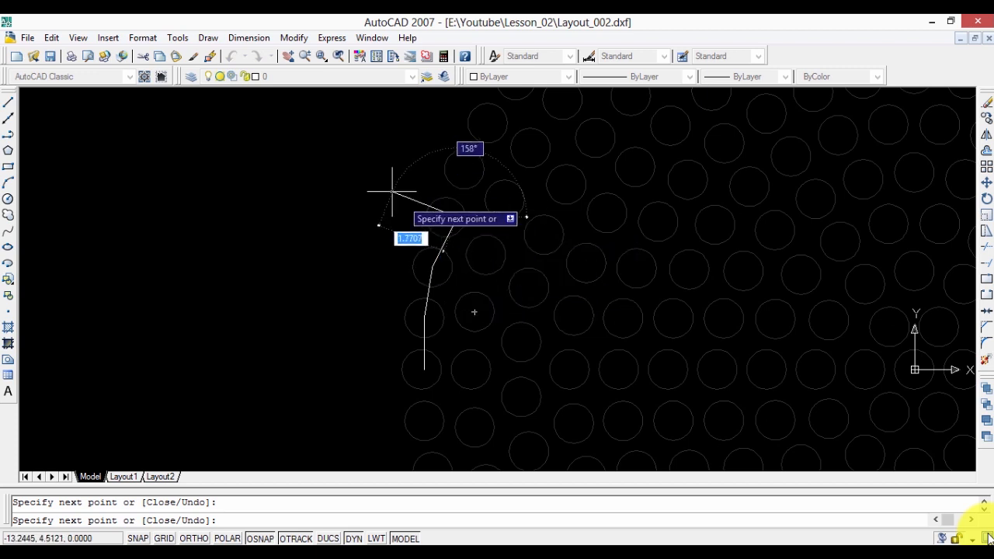
- Undo the last two misplaced line segments without leaving the Line command
{"action": "right_click", "coordinate": [440, 198]}
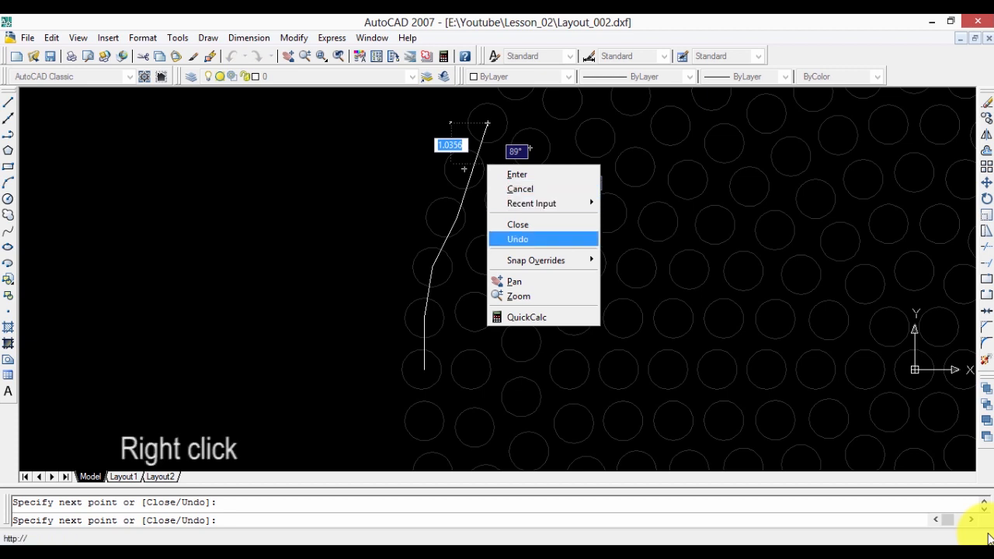
{"action": "left_click", "coordinate": [543, 239]}
{"action": "right_click", "coordinate": [483, 250]}
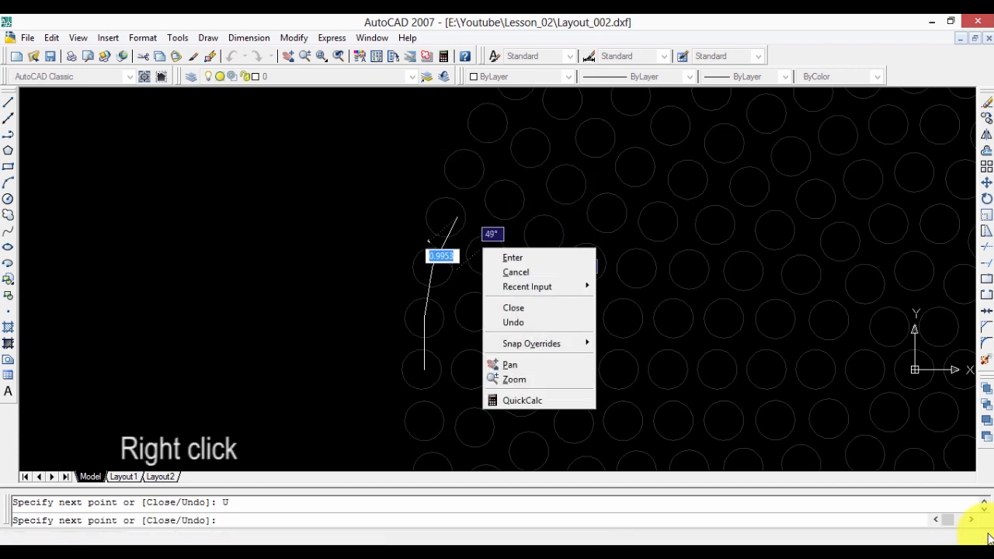
{"action": "left_click", "coordinate": [514, 321]}
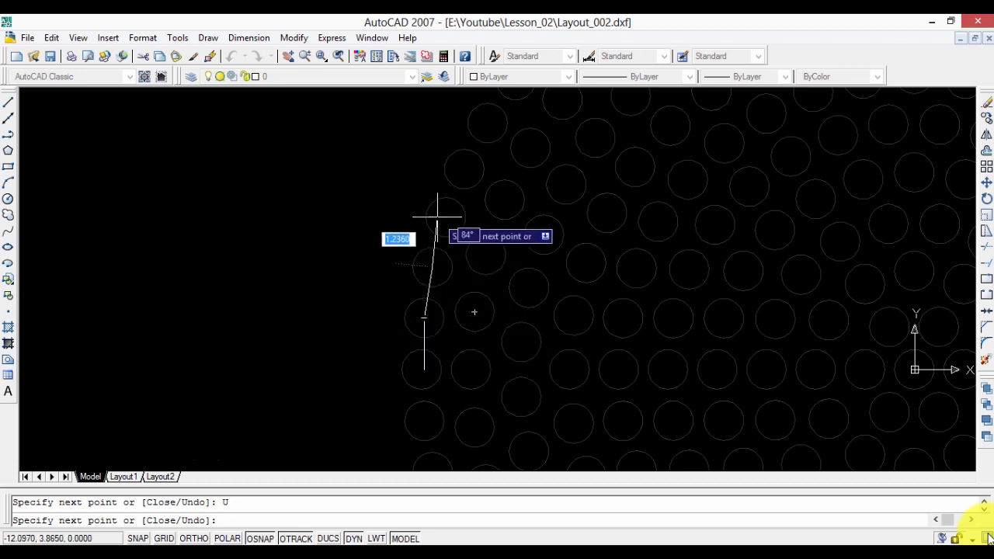
- Continue the line clockwise through the circle centers along the outer ring's upper-left part, undoing the misplaced segment on the way
{"action": "scroll", "coordinate": [452, 199], "scroll_direction": "down", "scroll_amount": 2}
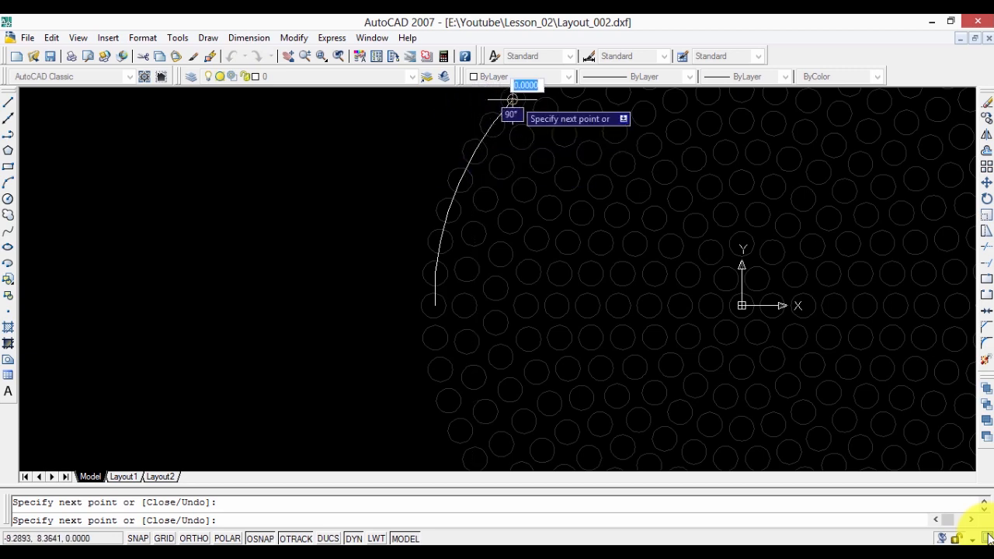
{"action": "scroll", "coordinate": [513, 101], "scroll_direction": "down", "scroll_amount": 5}
{"action": "scroll", "coordinate": [650, 104], "scroll_direction": "up", "scroll_amount": 5}
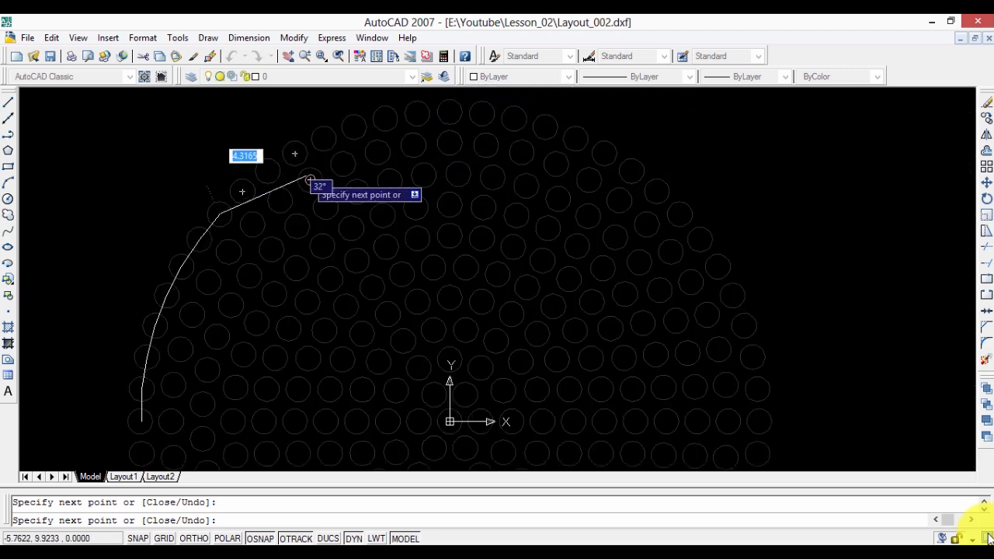
{"action": "right_click", "coordinate": [296, 132]}
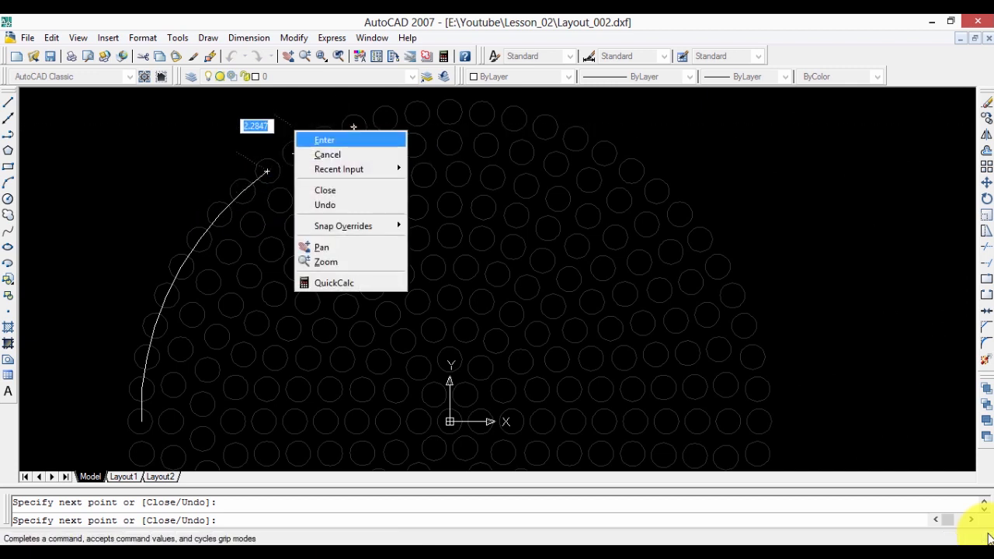
{"action": "left_click", "coordinate": [325, 204]}
{"action": "right_click", "coordinate": [281, 203]}
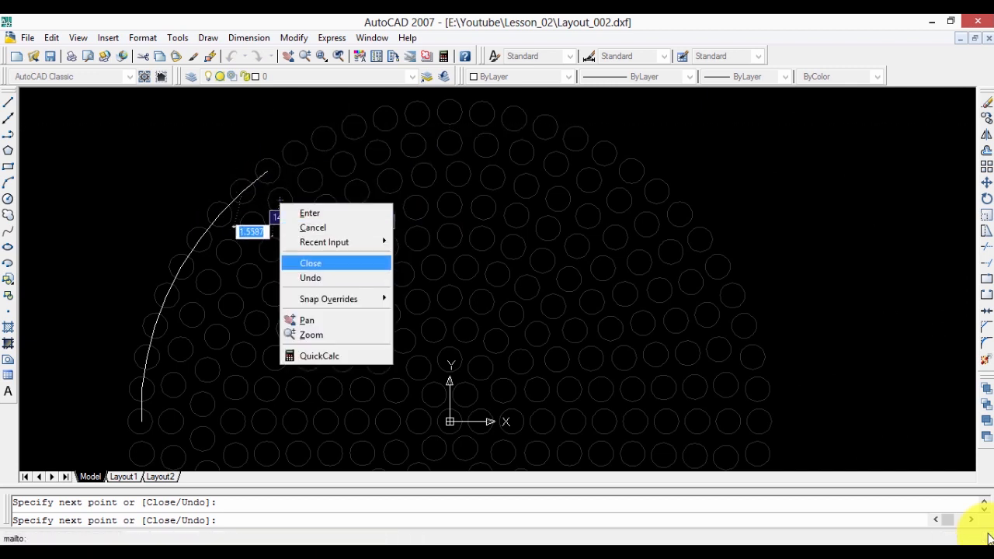
{"action": "key", "text": "Escape"}
{"action": "left_click", "coordinate": [384, 118]}
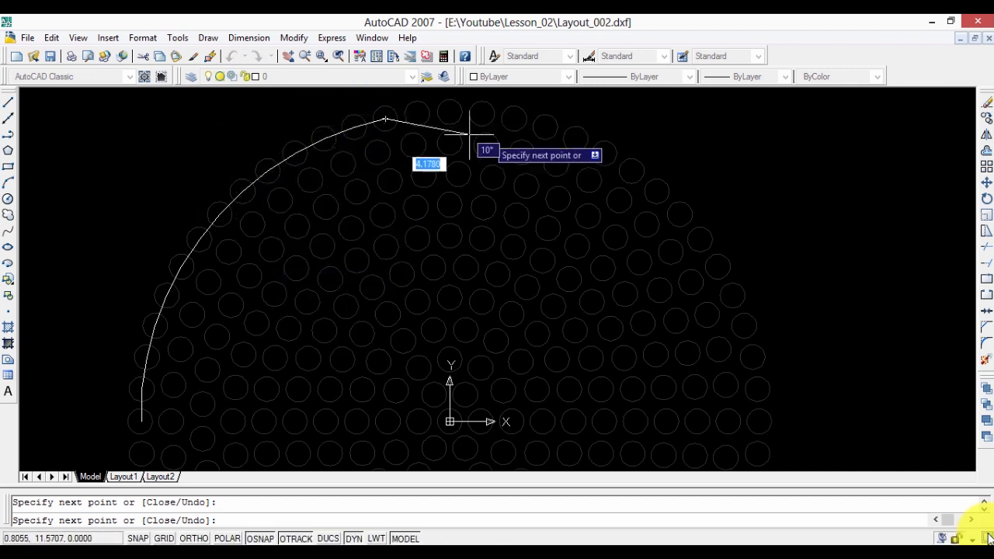
- Extend the line clockwise through the outer-ring circle centers, over the top and down to the rightmost circle on the X axis
{"action": "left_click", "coordinate": [513, 118]}
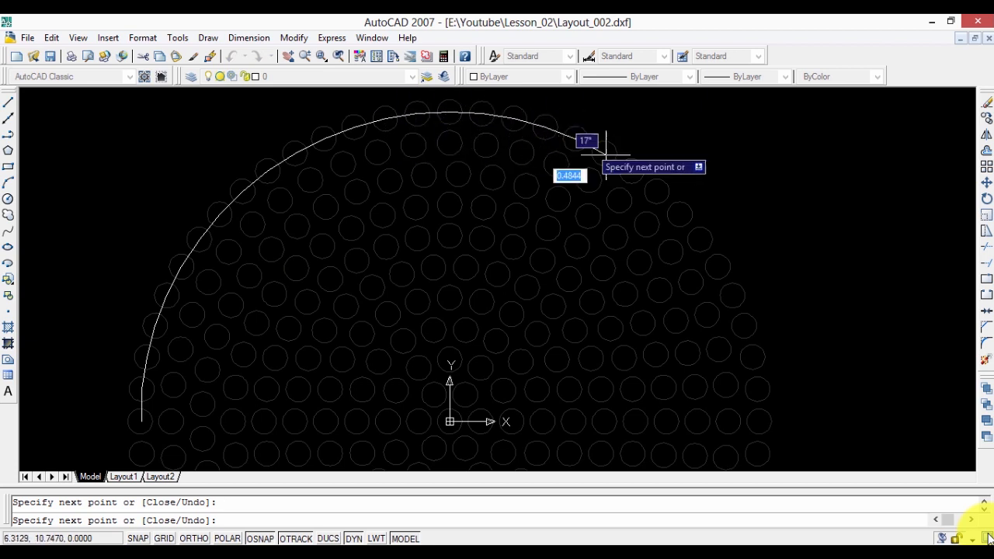
{"action": "left_click", "coordinate": [630, 171]}
{"action": "left_click", "coordinate": [680, 213]}
{"action": "left_click", "coordinate": [700, 239]}
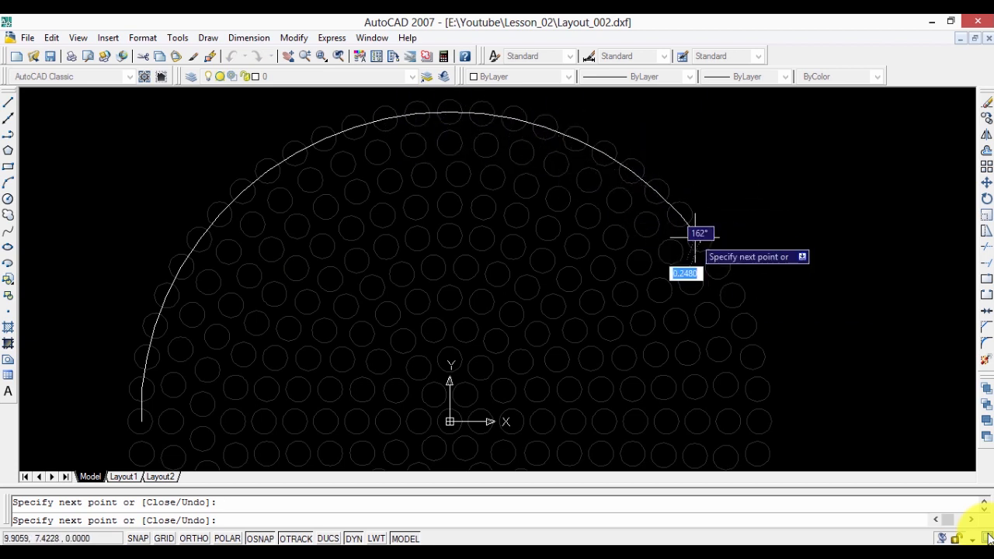
{"action": "left_click", "coordinate": [717, 267]}
{"action": "left_click", "coordinate": [732, 295]}
{"action": "left_click", "coordinate": [744, 325]}
{"action": "left_click", "coordinate": [752, 357]}
{"action": "left_click", "coordinate": [757, 389]}
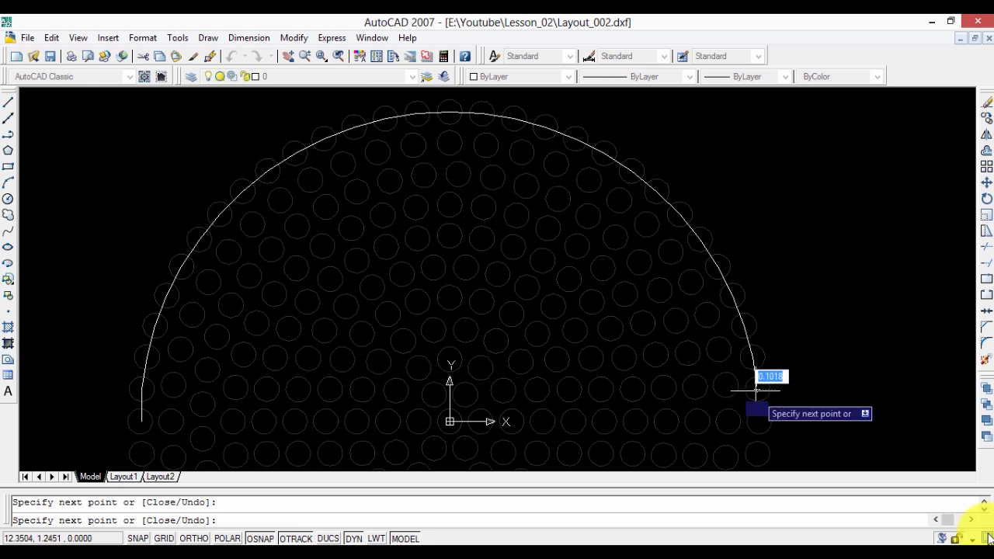
{"action": "left_click", "coordinate": [757, 421]}
- Extend the line clockwise through the circle centers of the outer ring's lower-right quarter to the bottom of the ring
{"action": "scroll", "coordinate": [614, 422], "scroll_direction": "down", "scroll_amount": 4}
{"action": "scroll", "coordinate": [484, 304], "scroll_direction": "up", "scroll_amount": 3}
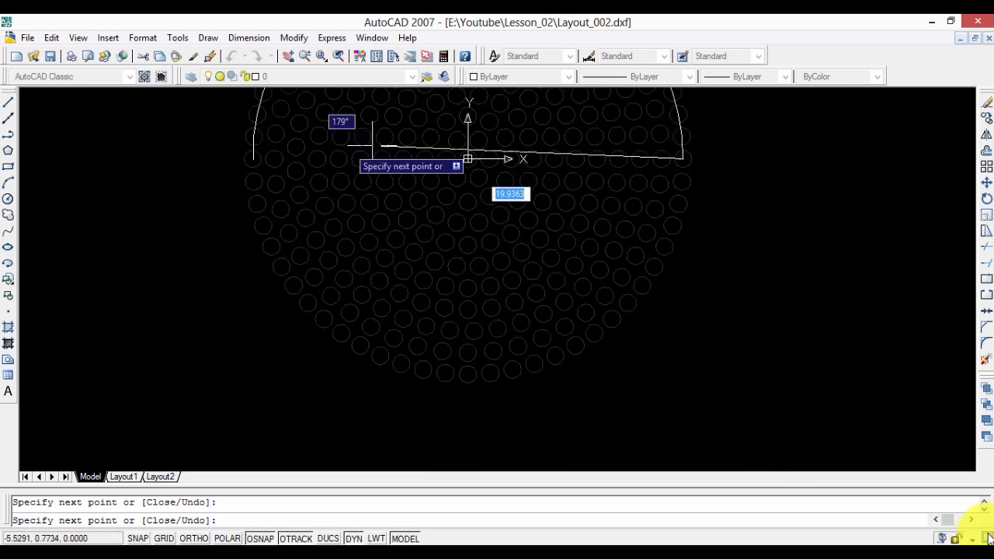
{"action": "left_click", "coordinate": [683, 182]}
{"action": "left_click", "coordinate": [679, 202]}
{"action": "left_click", "coordinate": [672, 225]}
{"action": "left_click", "coordinate": [664, 247]}
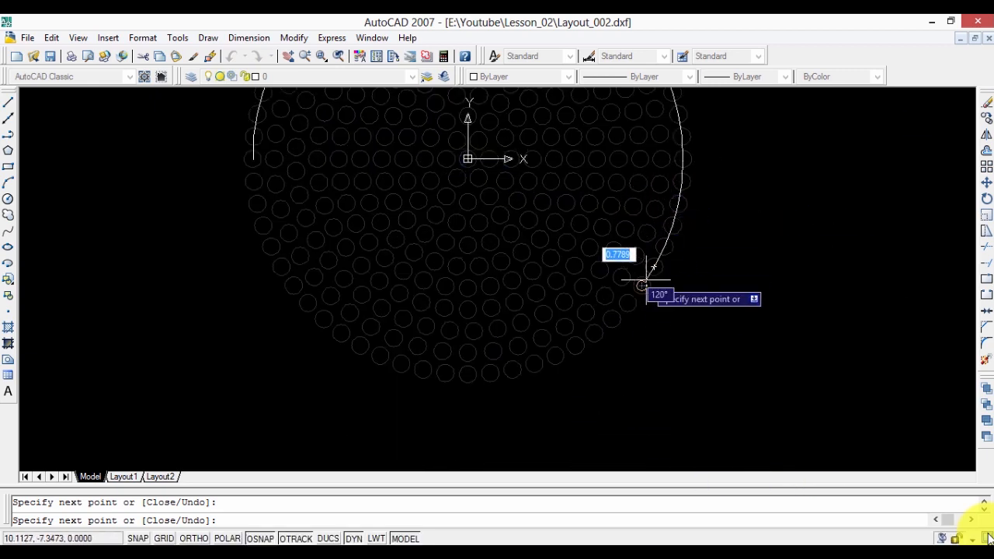
{"action": "left_click", "coordinate": [627, 303]}
{"action": "left_click", "coordinate": [594, 333]}
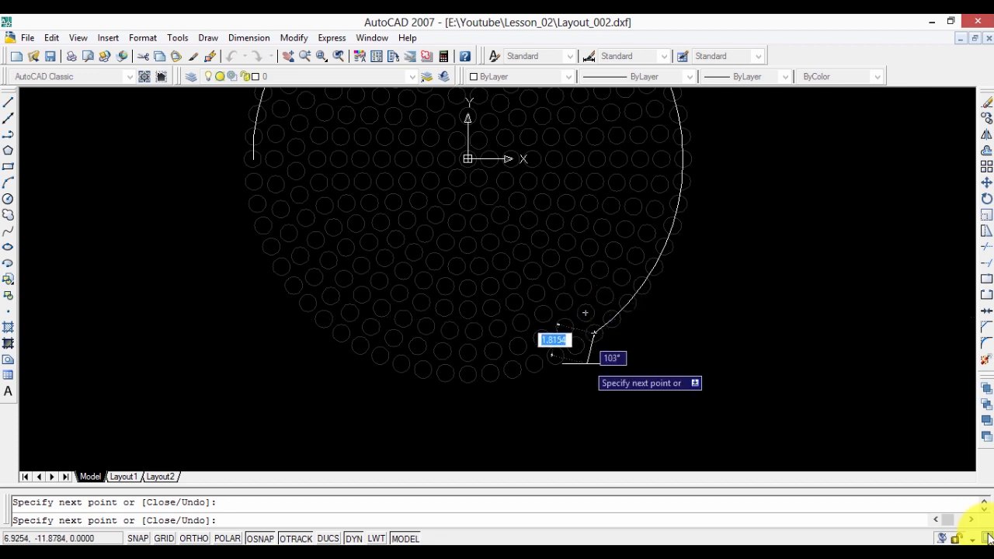
{"action": "left_click", "coordinate": [574, 345]}
{"action": "left_click", "coordinate": [555, 355]}
{"action": "left_click", "coordinate": [534, 364]}
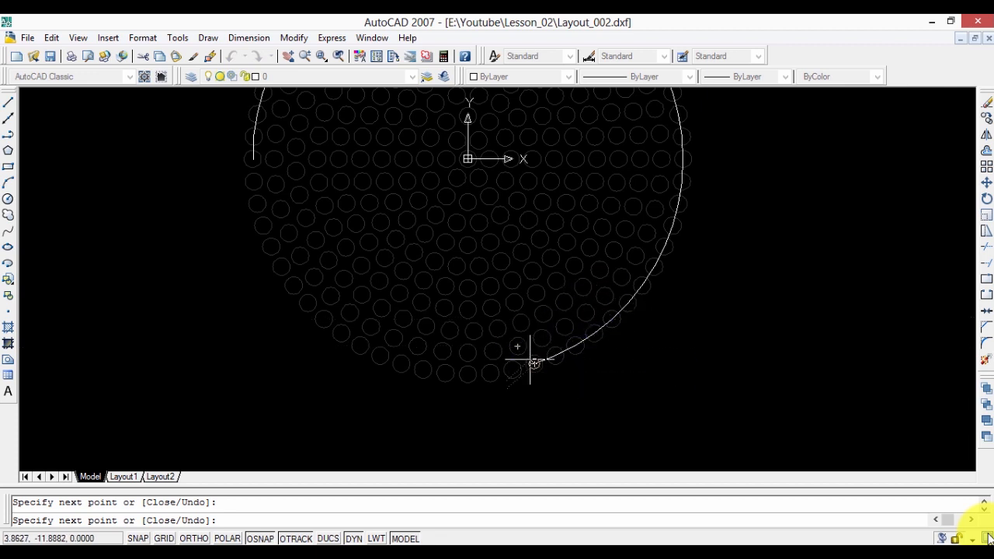
{"action": "left_click", "coordinate": [513, 370]}
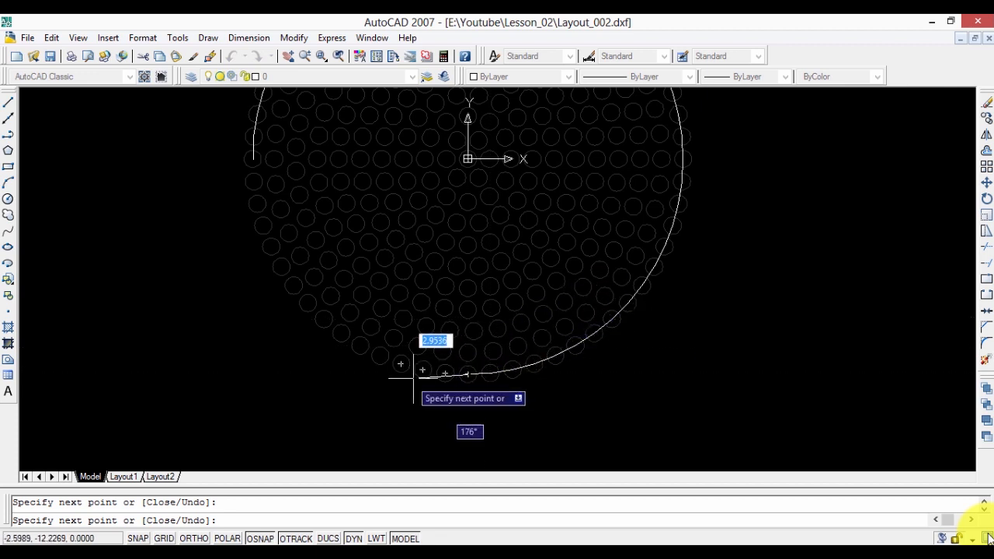
- Extend the line through the circle centers of the outer ring's lower-left quarter, up to the circle just below the starting circle
{"action": "left_click", "coordinate": [445, 374]}
{"action": "left_click", "coordinate": [422, 370]}
{"action": "left_click", "coordinate": [401, 363]}
{"action": "left_click", "coordinate": [380, 355]}
{"action": "left_click", "coordinate": [360, 345]}
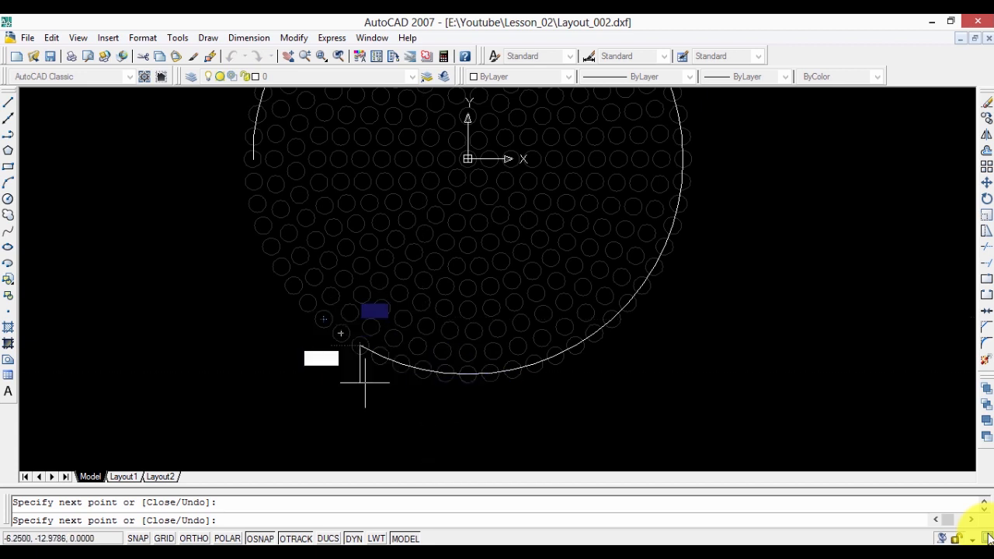
{"action": "left_click", "coordinate": [340, 333]}
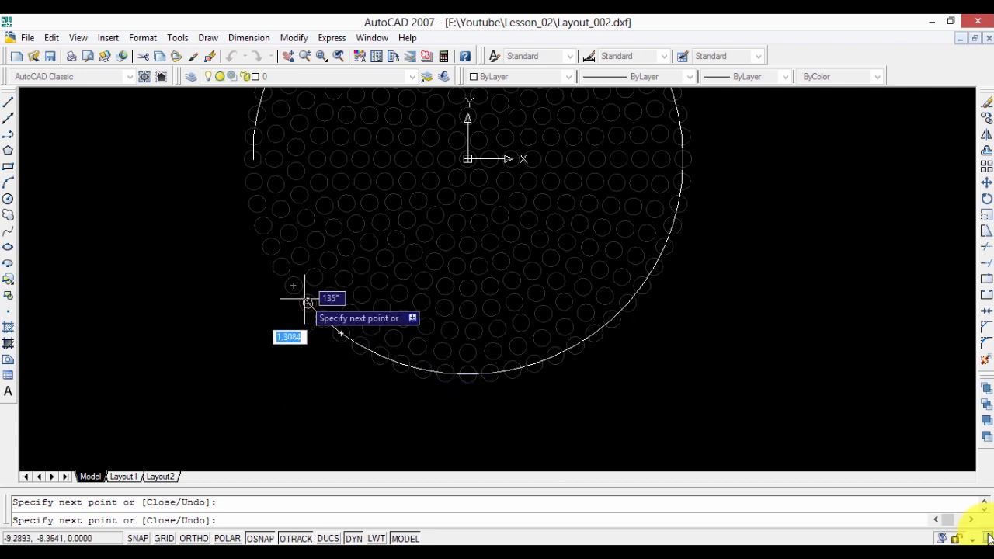
{"action": "left_click", "coordinate": [307, 303]}
{"action": "left_click", "coordinate": [293, 286]}
{"action": "left_click", "coordinate": [281, 267]}
{"action": "left_click", "coordinate": [271, 247]}
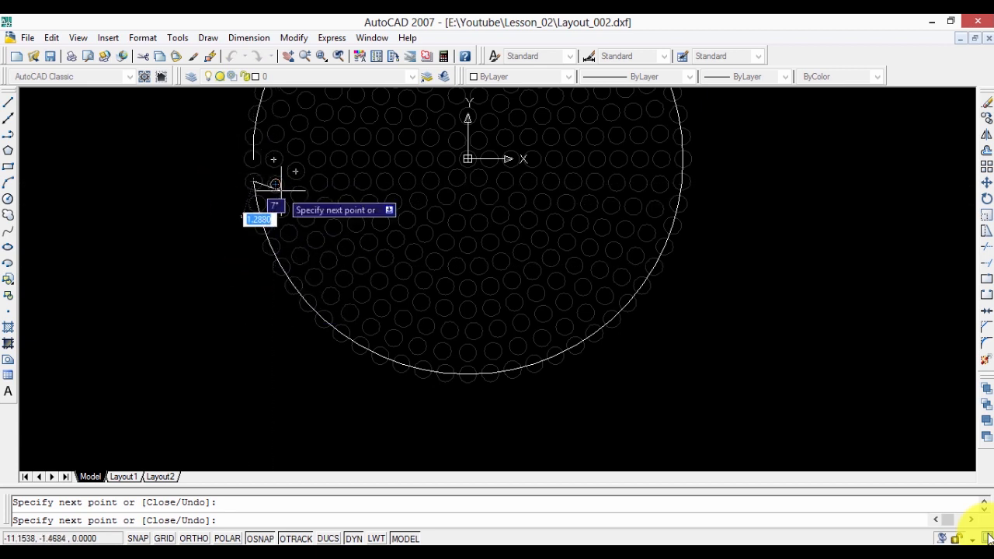
- Step the line inward to the second ring below the X axis and connect its first circle centers counterclockwise
{"action": "scroll", "coordinate": [275, 183], "scroll_direction": "up", "scroll_amount": 5}
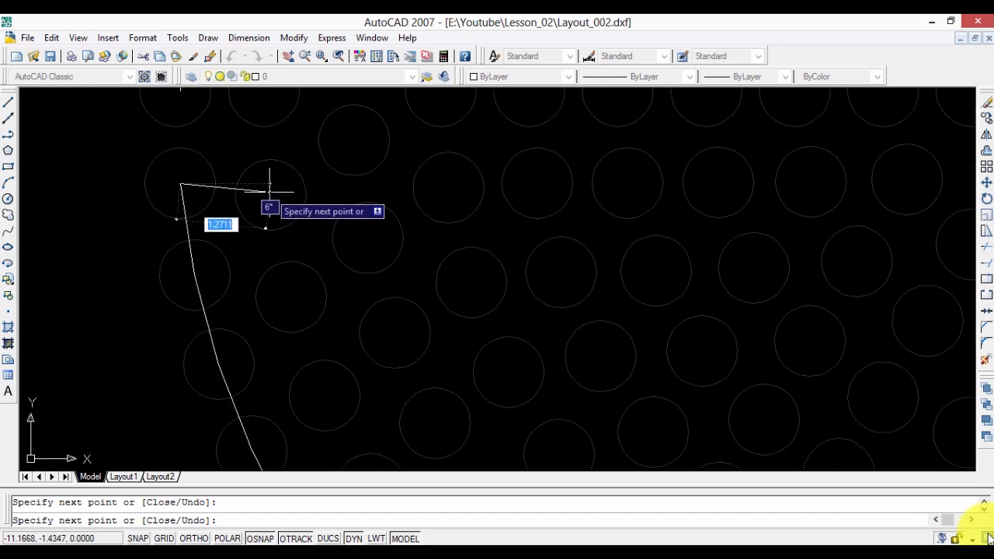
{"action": "scroll", "coordinate": [274, 191], "scroll_direction": "down", "scroll_amount": 5}
{"action": "scroll", "coordinate": [273, 191], "scroll_direction": "up", "scroll_amount": 3}
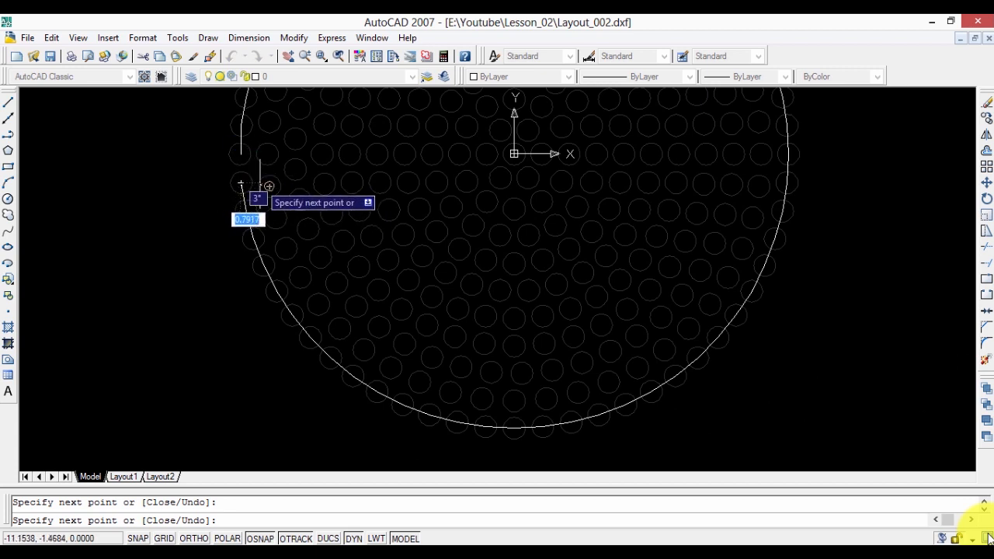
{"action": "left_click", "coordinate": [269, 186]}
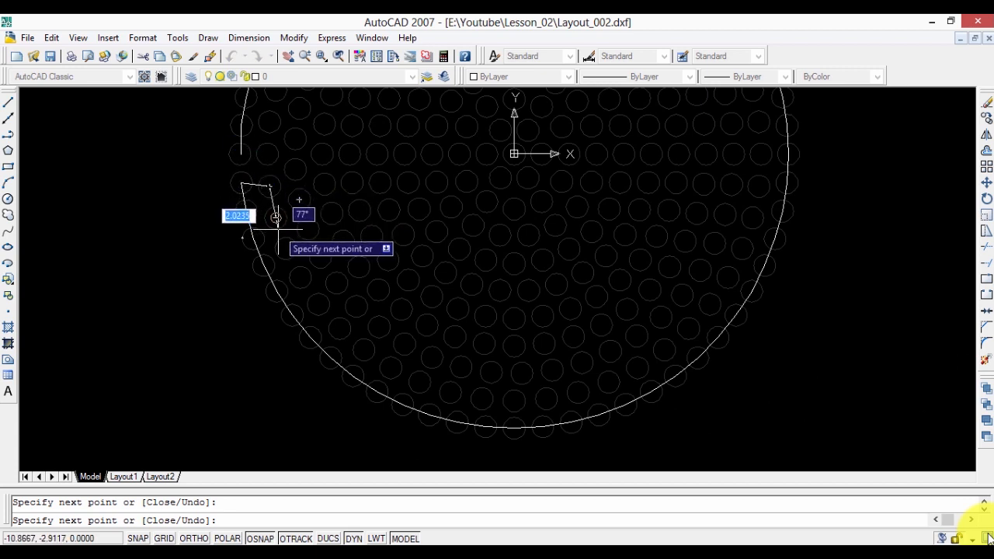
{"action": "left_click", "coordinate": [287, 249]}
{"action": "left_click", "coordinate": [301, 277]}
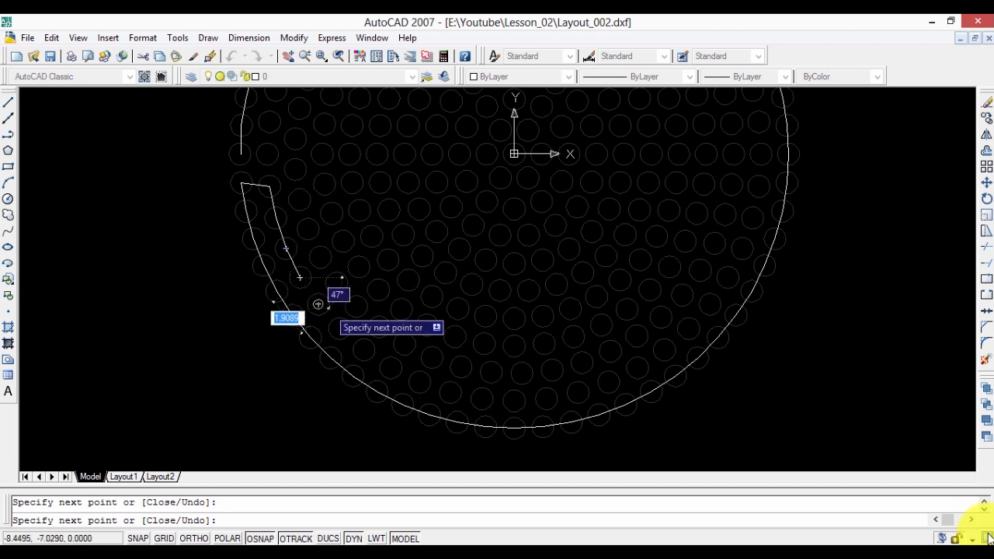
- Continue the line counterclockwise through the circle centers of the second ring's lower-left part to its bottom circle
{"action": "left_click", "coordinate": [318, 305]}
{"action": "left_click", "coordinate": [339, 328]}
{"action": "left_click", "coordinate": [364, 349]}
{"action": "left_click", "coordinate": [391, 366]}
{"action": "left_click", "coordinate": [419, 382]}
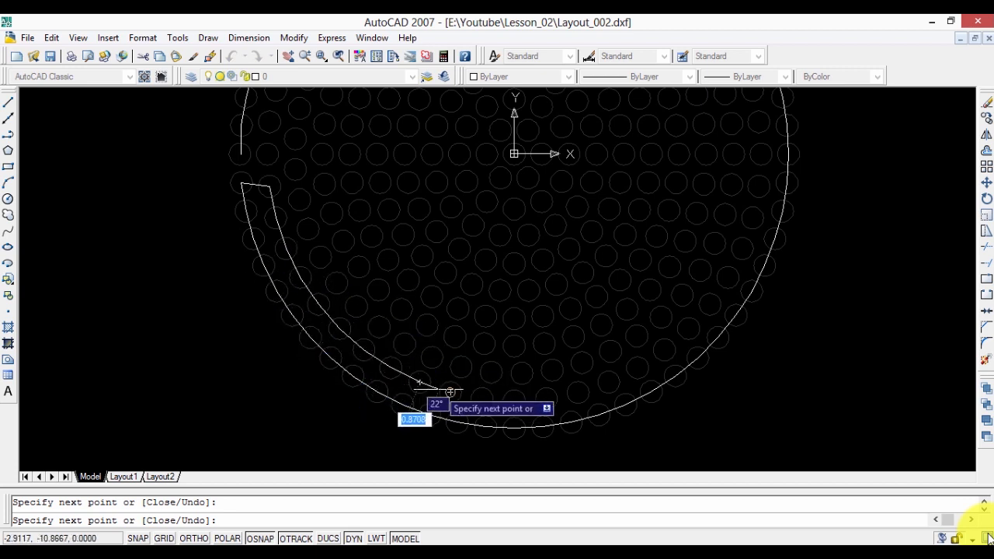
{"action": "left_click", "coordinate": [450, 392]}
{"action": "left_click", "coordinate": [482, 398]}
{"action": "left_click", "coordinate": [514, 401]}
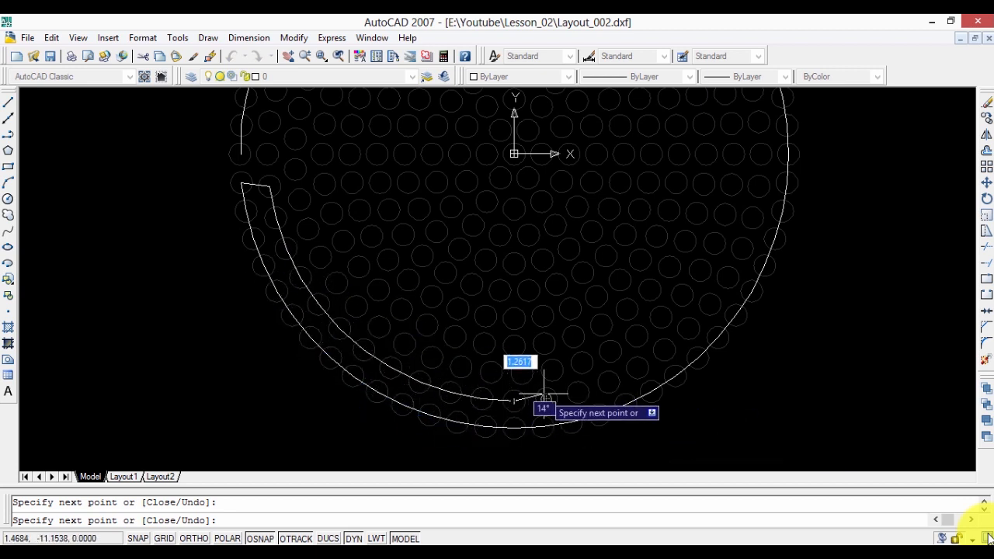
- Extend the line through the circle centers of the second ring's lower-right quarter, up to the rightmost circle on the X axis
{"action": "left_click", "coordinate": [547, 399]}
{"action": "left_click", "coordinate": [578, 392]}
{"action": "left_click", "coordinate": [608, 382]}
{"action": "left_click", "coordinate": [637, 368]}
{"action": "left_click", "coordinate": [664, 349]}
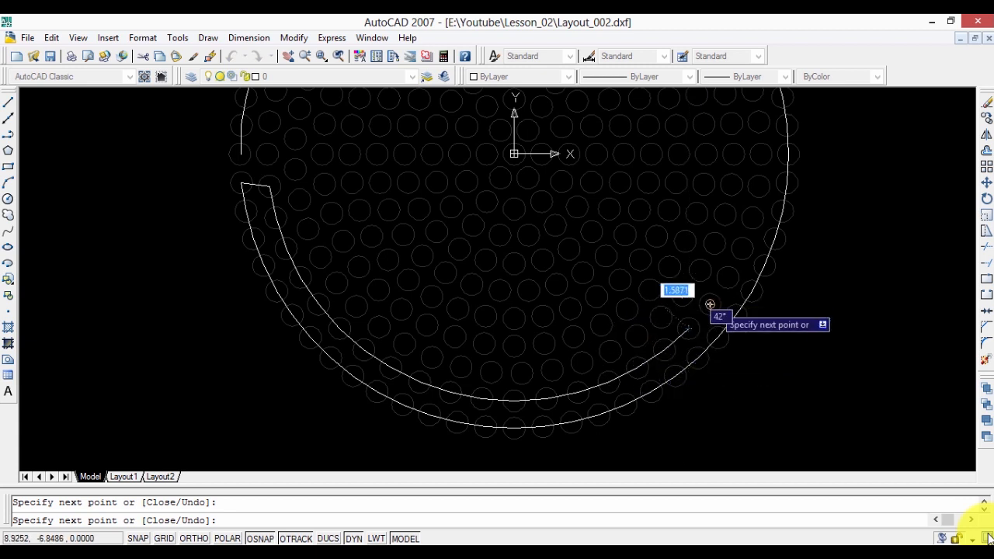
{"action": "left_click", "coordinate": [709, 304]}
{"action": "left_click", "coordinate": [727, 277]}
{"action": "left_click", "coordinate": [742, 249]}
{"action": "left_click", "coordinate": [753, 218]}
{"action": "left_click", "coordinate": [760, 185]}
{"action": "left_click", "coordinate": [761, 154]}
- Continue the line counterclockwise through the second-ring circle centers just above the X axis, undoing the misplaced segments on the way
{"action": "left_click", "coordinate": [761, 154]}
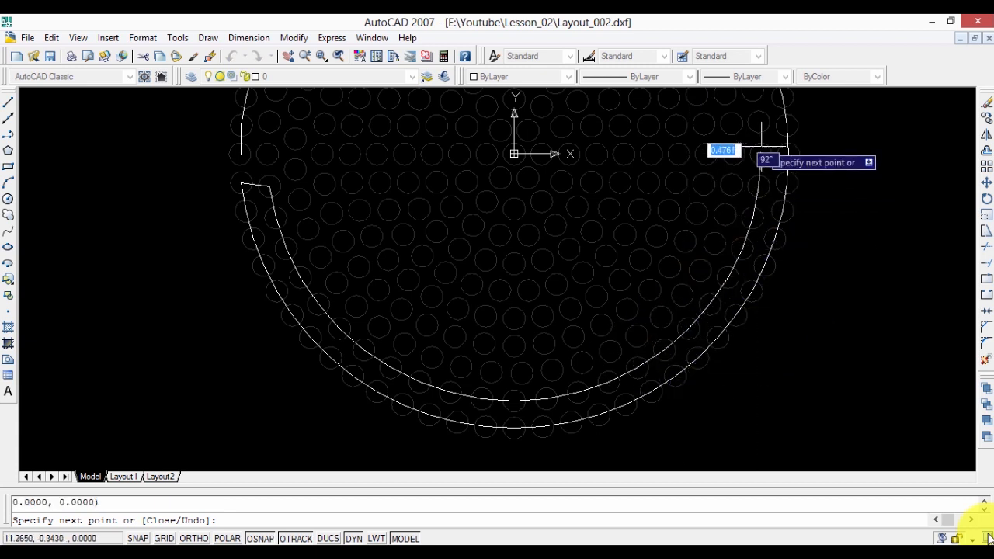
{"action": "right_click", "coordinate": [765, 160]}
{"action": "left_click", "coordinate": [784, 238]}
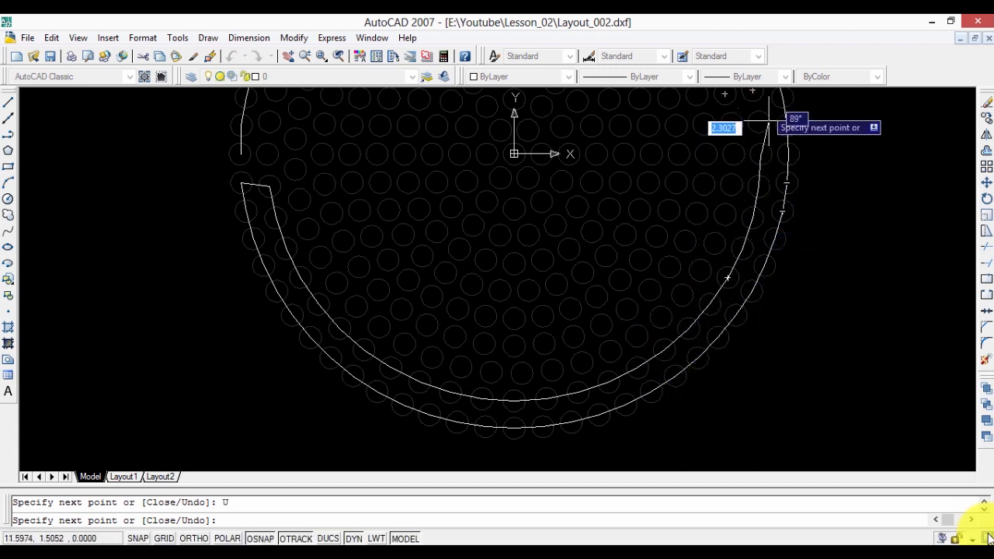
{"action": "scroll", "coordinate": [769, 127], "scroll_direction": "down", "scroll_amount": 5}
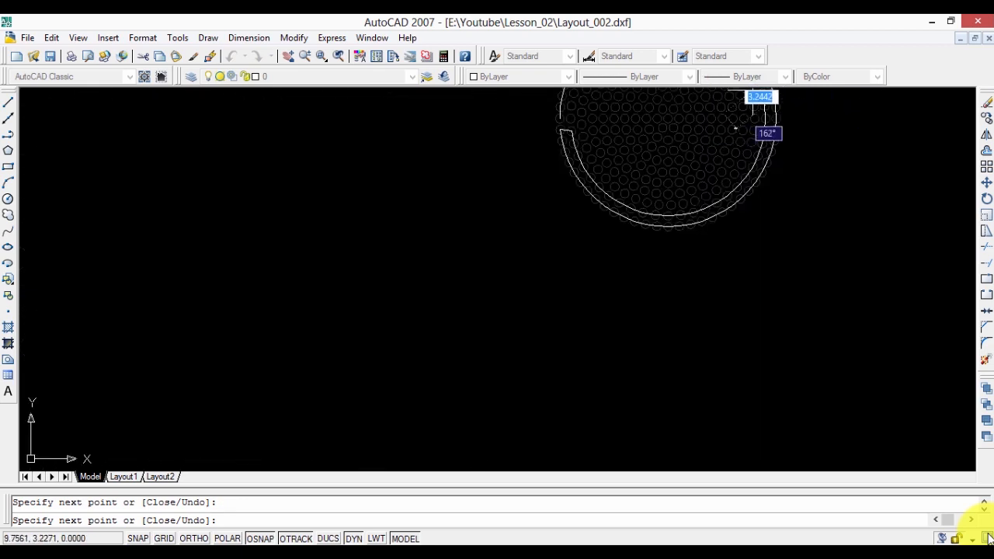
{"action": "scroll", "coordinate": [741, 132], "scroll_direction": "up", "scroll_amount": 5}
{"action": "scroll", "coordinate": [737, 125], "scroll_direction": "down", "scroll_amount": 8}
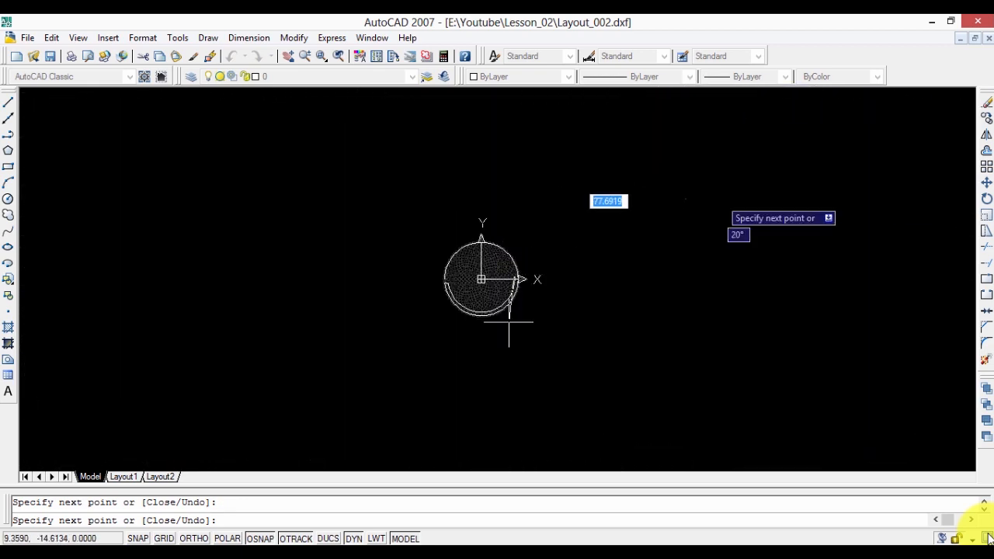
{"action": "scroll", "coordinate": [508, 321], "scroll_direction": "up", "scroll_amount": 4}
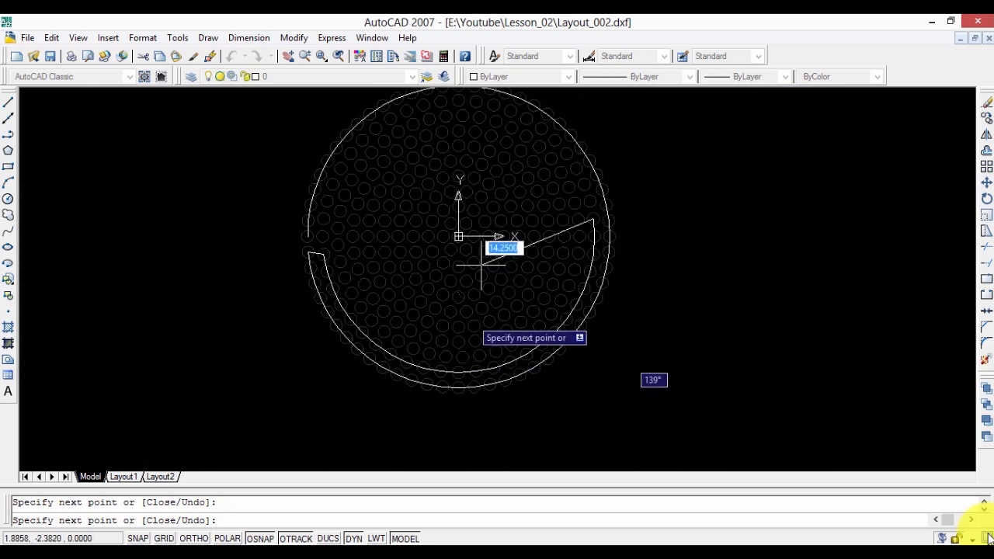
{"action": "right_click", "coordinate": [752, 203]}
{"action": "left_click", "coordinate": [777, 273]}
{"action": "scroll", "coordinate": [613, 206], "scroll_direction": "up", "scroll_amount": 2}
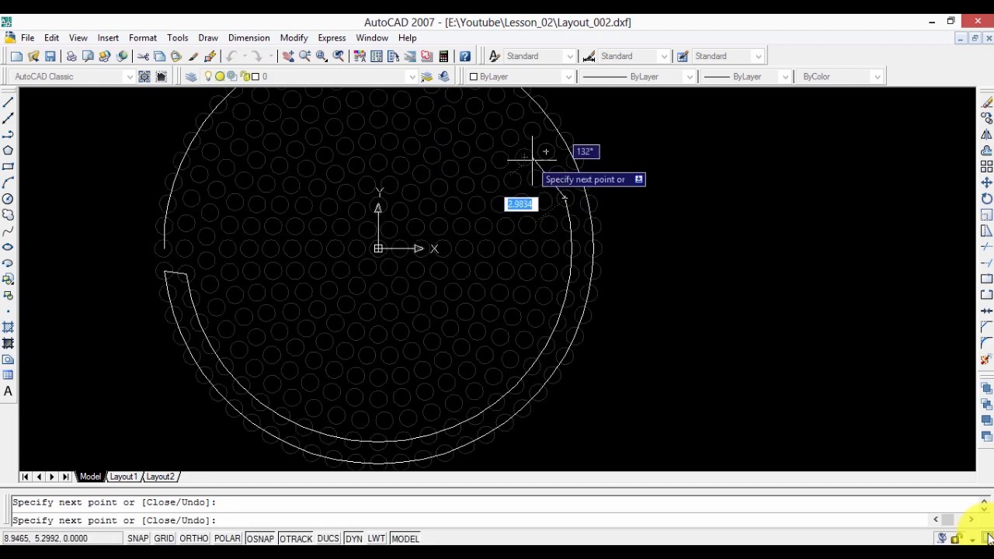
{"action": "left_click", "coordinate": [556, 174]}
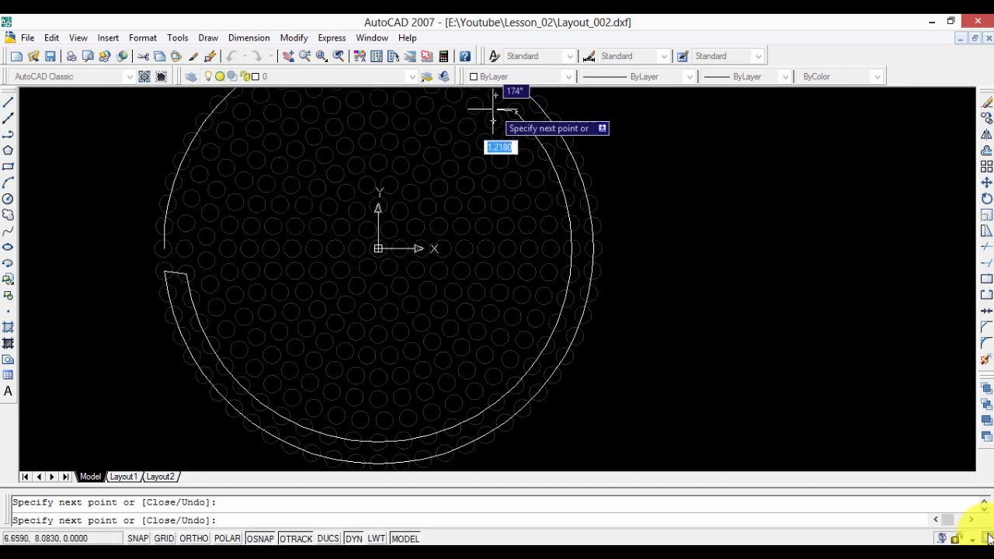
- Extend the line through the remaining circle centers of the second ring's upper-right part to its top circle
{"action": "scroll", "coordinate": [484, 88], "scroll_direction": "down", "scroll_amount": 4}
{"action": "scroll", "coordinate": [477, 86], "scroll_direction": "up", "scroll_amount": 3}
{"action": "scroll", "coordinate": [477, 88], "scroll_direction": "down", "scroll_amount": 4}
{"action": "scroll", "coordinate": [658, 195], "scroll_direction": "up", "scroll_amount": 3}
{"action": "scroll", "coordinate": [479, 226], "scroll_direction": "down", "scroll_amount": 2}
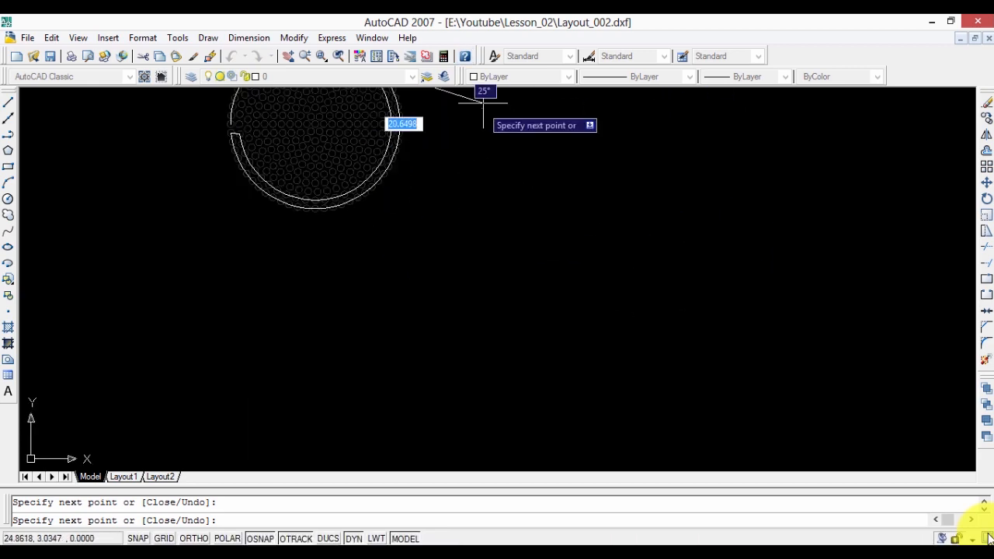
{"action": "scroll", "coordinate": [614, 403], "scroll_direction": "down", "scroll_amount": 4}
{"action": "scroll", "coordinate": [502, 241], "scroll_direction": "up", "scroll_amount": 5}
{"action": "scroll", "coordinate": [427, 288], "scroll_direction": "up", "scroll_amount": 4}
{"action": "scroll", "coordinate": [506, 138], "scroll_direction": "down", "scroll_amount": 4}
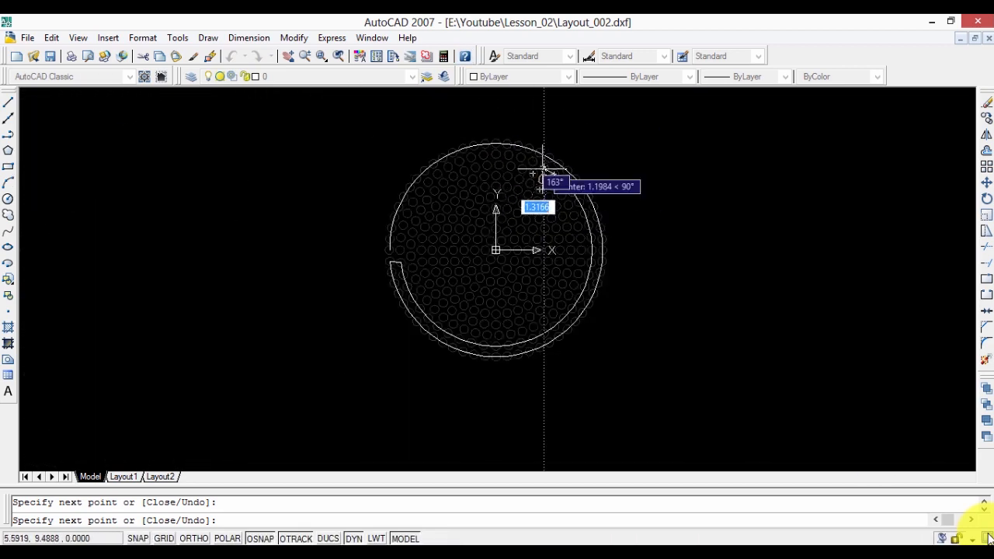
{"action": "scroll", "coordinate": [524, 163], "scroll_direction": "up", "scroll_amount": 5}
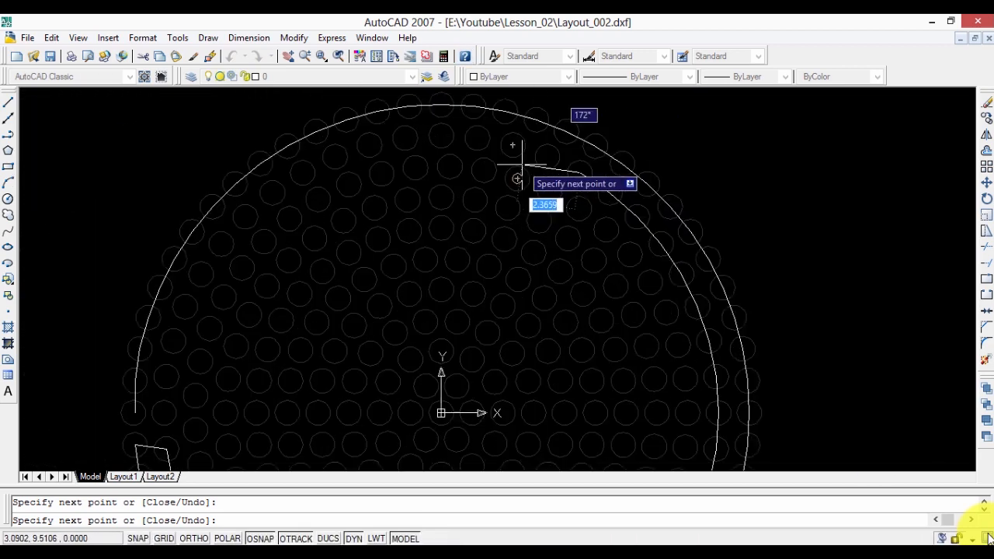
{"action": "left_click", "coordinate": [439, 135]}
- Connect the circle centers of the second ring's upper-left quarter, down to the leftmost circle on the X axis
{"action": "left_click", "coordinate": [405, 137]}
{"action": "left_click", "coordinate": [369, 145]}
{"action": "left_click", "coordinate": [335, 156]}
{"action": "left_click", "coordinate": [302, 174]}
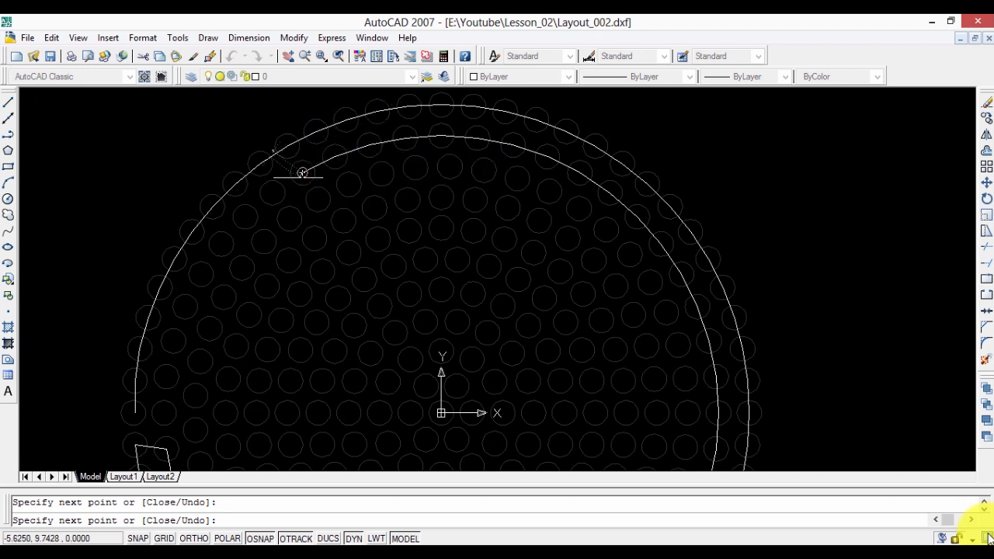
{"action": "left_click", "coordinate": [245, 216]}
{"action": "left_click", "coordinate": [222, 243]}
{"action": "left_click", "coordinate": [201, 274]}
{"action": "left_click", "coordinate": [185, 307]}
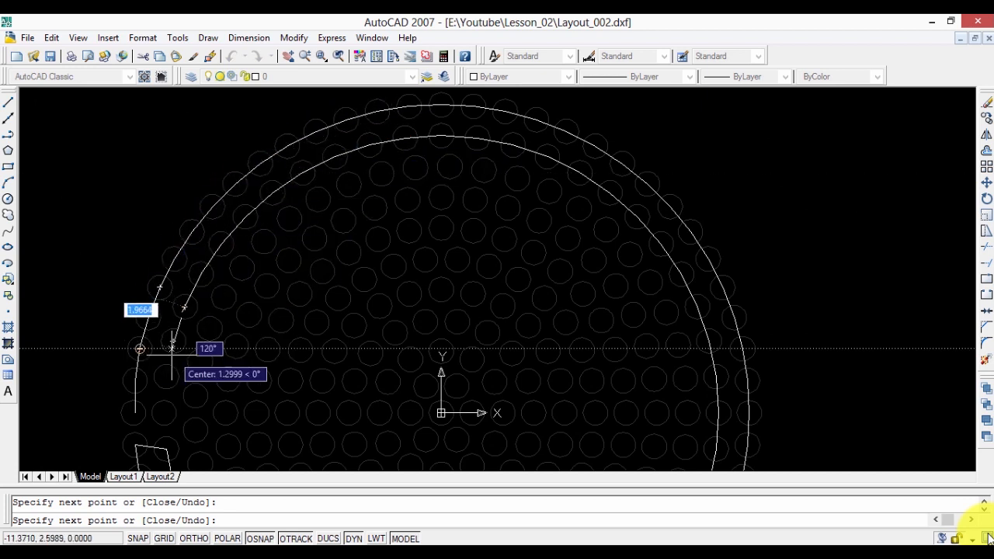
{"action": "left_click", "coordinate": [174, 341]}
{"action": "left_click", "coordinate": [167, 377]}
{"action": "left_click", "coordinate": [166, 410]}
- Step the line inward to the third ring and connect its upper-left circle centers clockwise to just before the top
{"action": "left_click", "coordinate": [195, 427]}
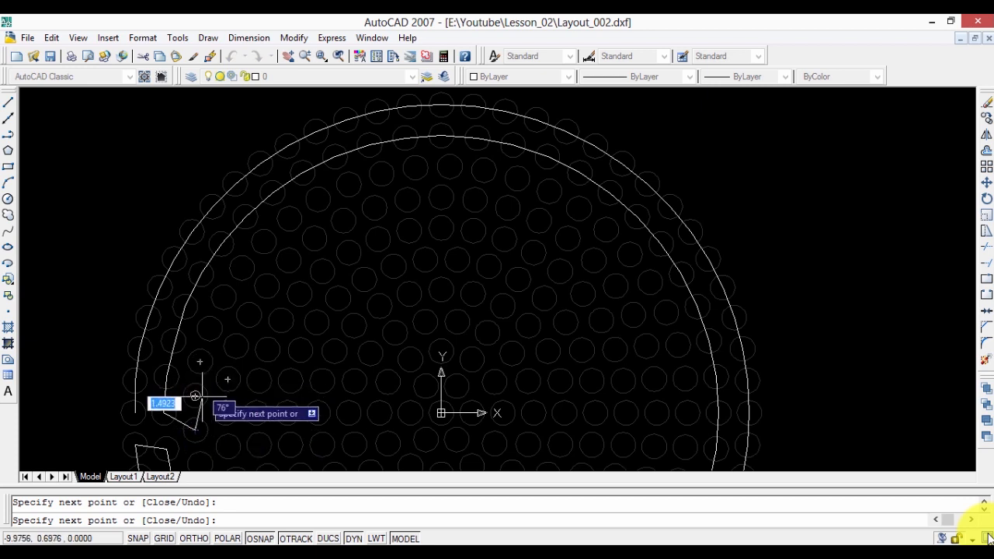
{"action": "left_click", "coordinate": [200, 359]}
{"action": "left_click", "coordinate": [210, 329]}
{"action": "left_click", "coordinate": [223, 297]}
{"action": "left_click", "coordinate": [242, 268]}
{"action": "left_click", "coordinate": [264, 242]}
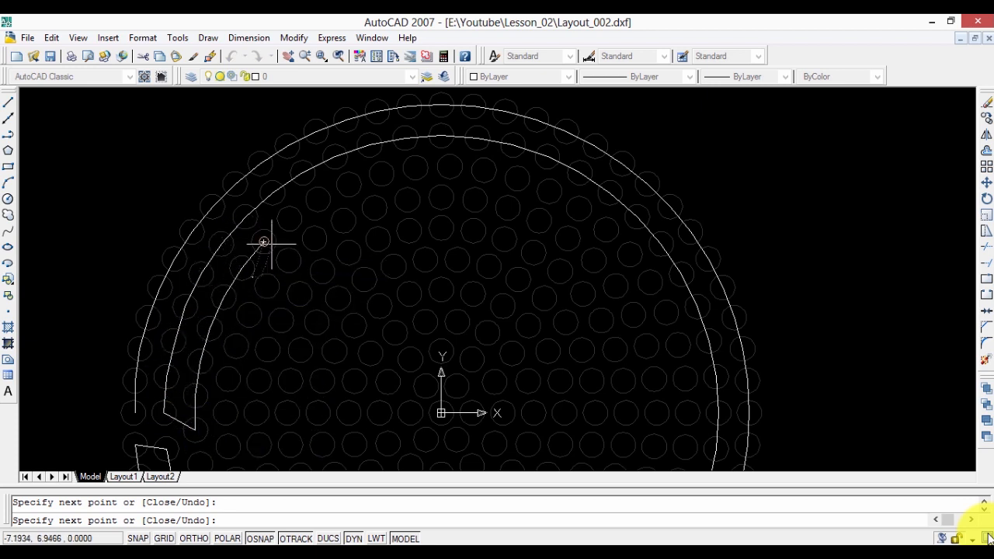
{"action": "left_click", "coordinate": [316, 200]}
{"action": "left_click", "coordinate": [415, 168]}
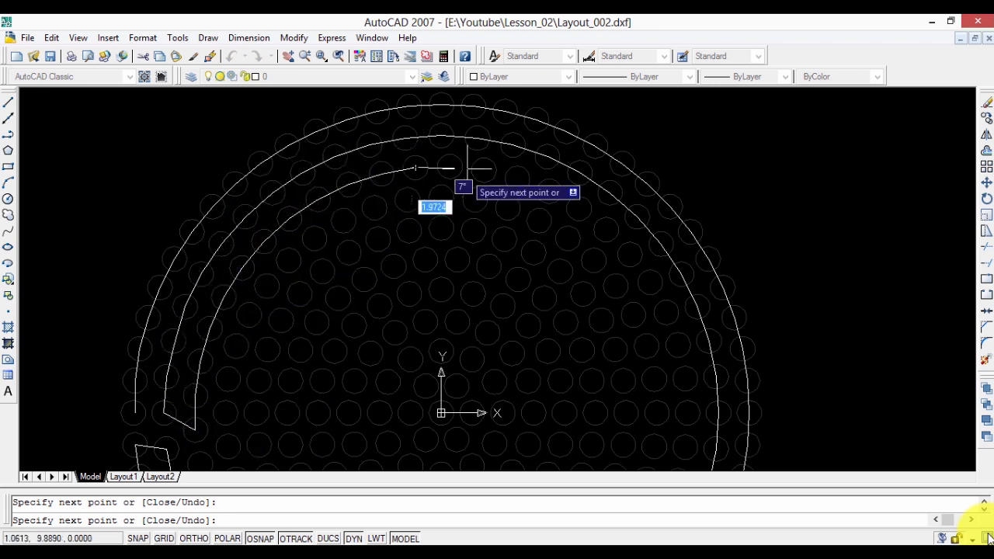
- Extend the line clockwise through the circle centers of the third ring's upper-right quarter, down toward the X axis
{"action": "left_click", "coordinate": [451, 167]}
{"action": "left_click", "coordinate": [484, 170]}
{"action": "left_click", "coordinate": [517, 178]}
{"action": "left_click", "coordinate": [549, 191]}
{"action": "left_click", "coordinate": [578, 209]}
{"action": "left_click", "coordinate": [606, 230]}
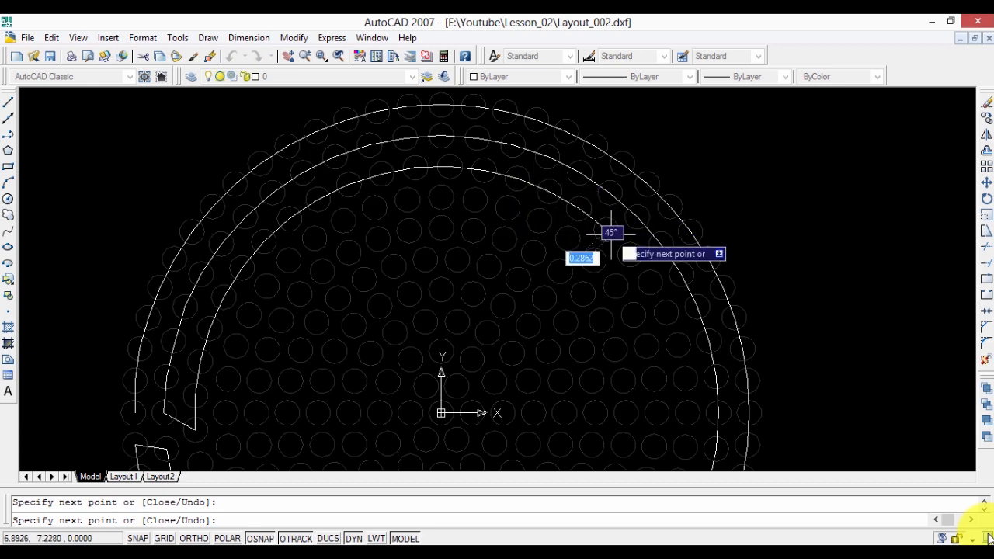
{"action": "left_click", "coordinate": [629, 255]}
{"action": "left_click", "coordinate": [649, 283]}
{"action": "left_click", "coordinate": [681, 342]}
{"action": "left_click", "coordinate": [690, 382]}
{"action": "left_click", "coordinate": [696, 402]}
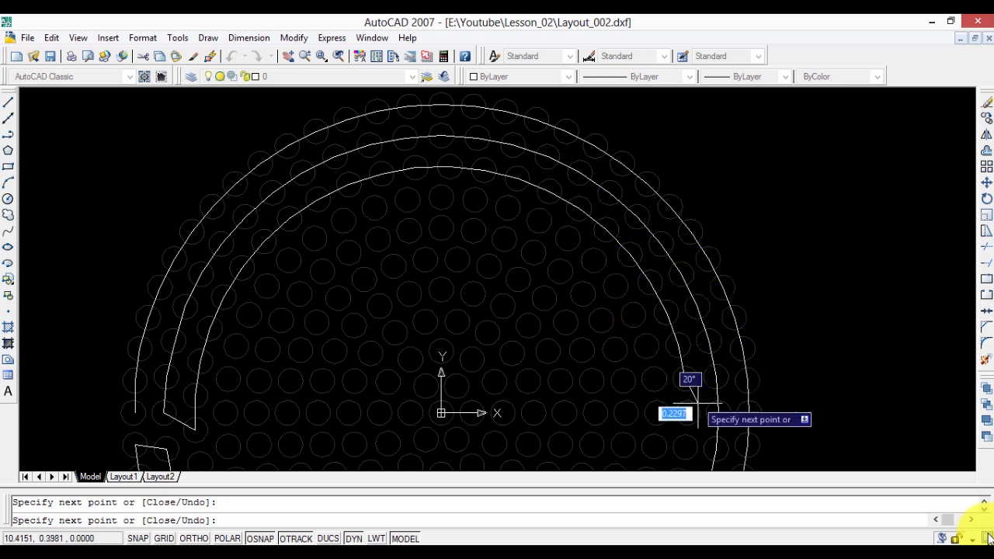
- Continue the line clockwise through the circle centers of the third ring's lower half and step inward to the fourth ring
{"action": "left_click", "coordinate": [693, 450]}
{"action": "scroll", "coordinate": [584, 447], "scroll_direction": "down", "scroll_amount": 3}
{"action": "scroll", "coordinate": [523, 469], "scroll_direction": "up", "scroll_amount": 3}
{"action": "scroll", "coordinate": [464, 271], "scroll_direction": "down", "scroll_amount": 5}
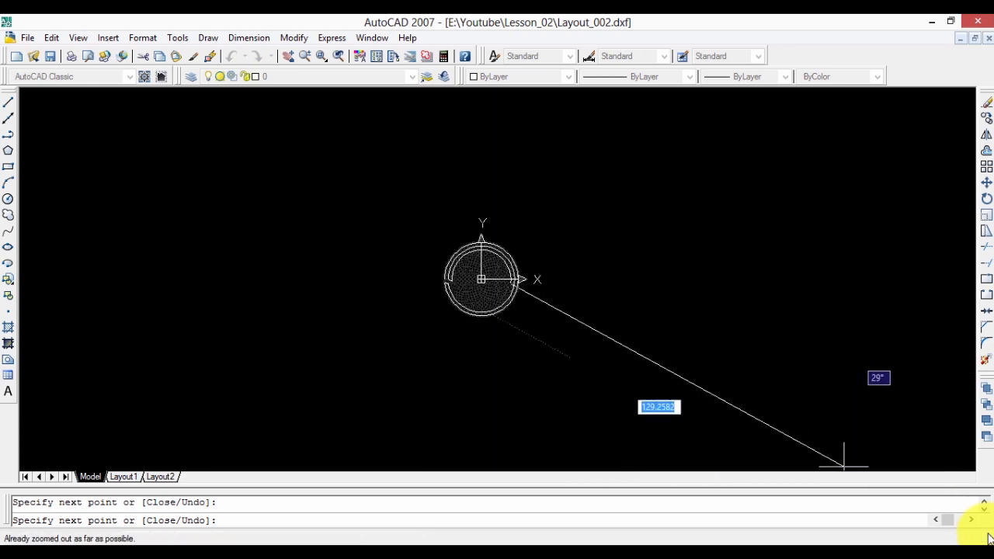
{"action": "scroll", "coordinate": [480, 274], "scroll_direction": "up", "scroll_amount": 3}
{"action": "scroll", "coordinate": [586, 326], "scroll_direction": "up", "scroll_amount": 2}
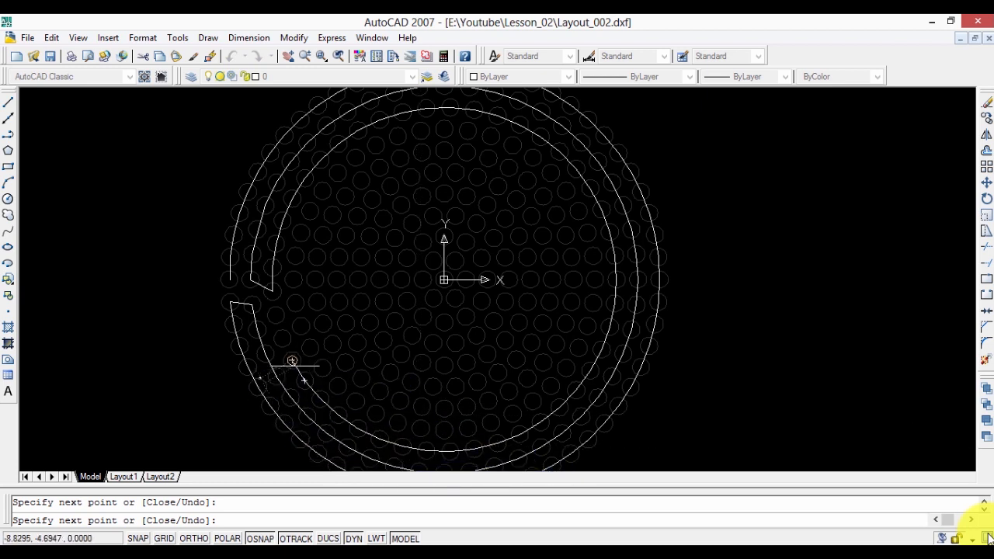
{"action": "left_click", "coordinate": [305, 321]}
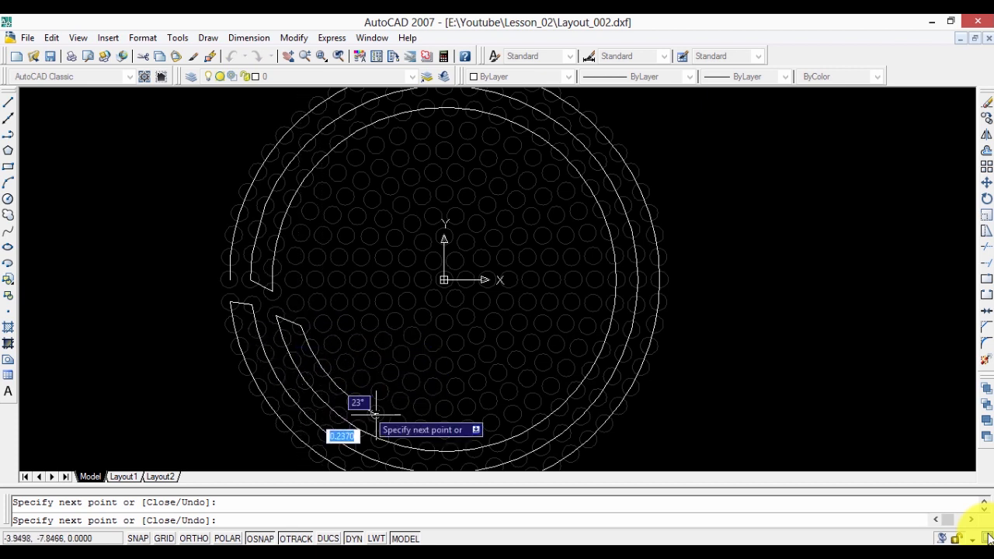
- Connect the fourth ring's bottom and lower-right circle centers counterclockwise with the line, undoing the misplaced segments on the way
{"action": "right_click", "coordinate": [466, 429]}
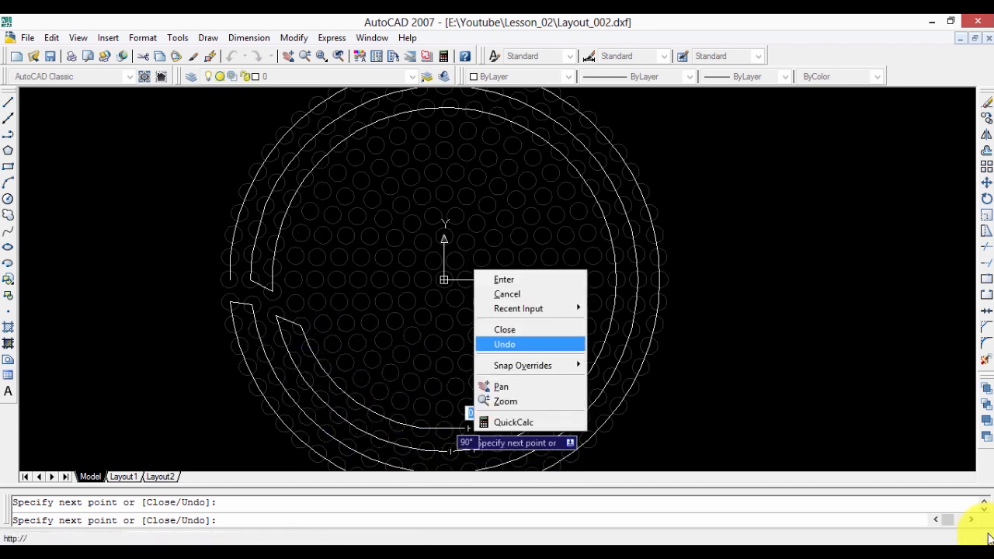
{"action": "left_click", "coordinate": [501, 344]}
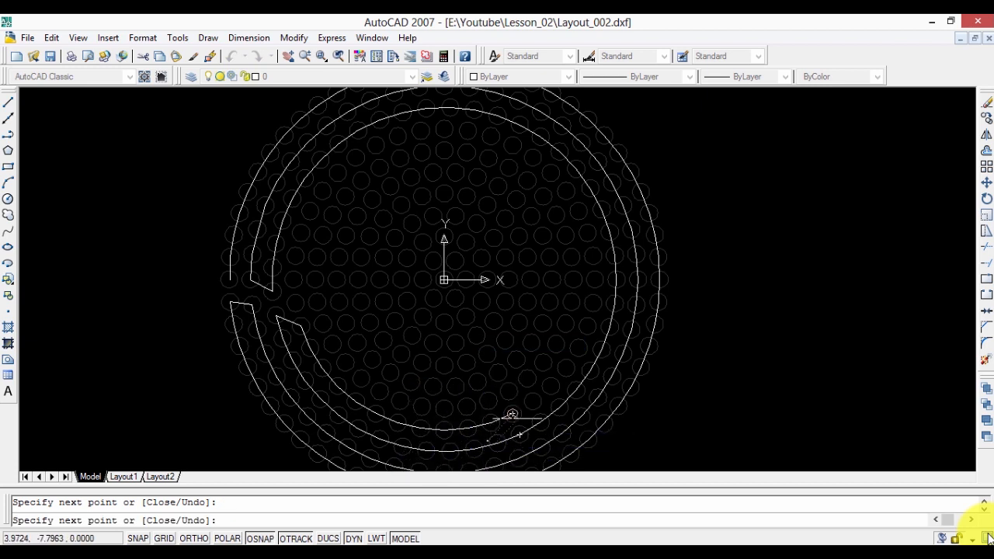
{"action": "right_click", "coordinate": [532, 402]}
{"action": "left_click", "coordinate": [572, 315]}
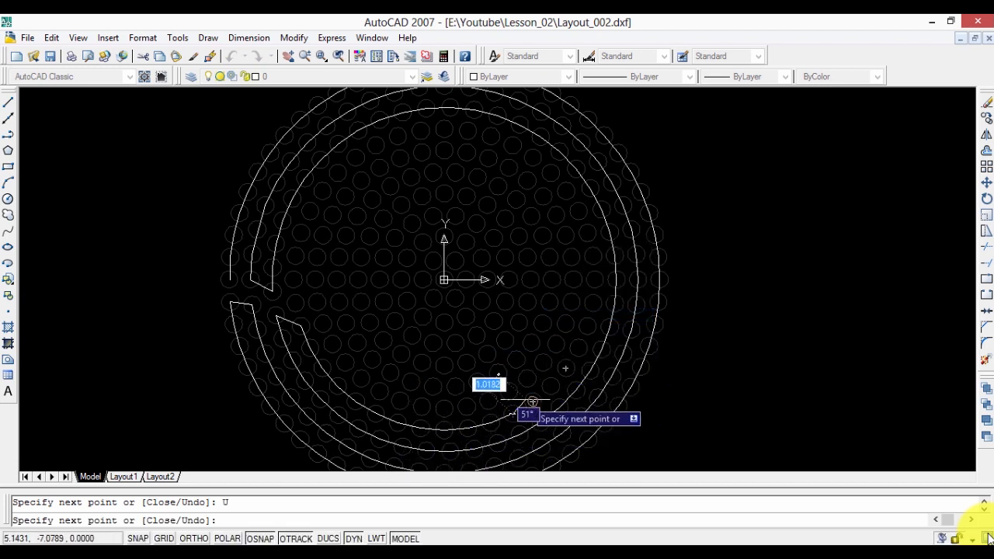
{"action": "left_click", "coordinate": [578, 348]}
{"action": "left_click", "coordinate": [587, 325]}
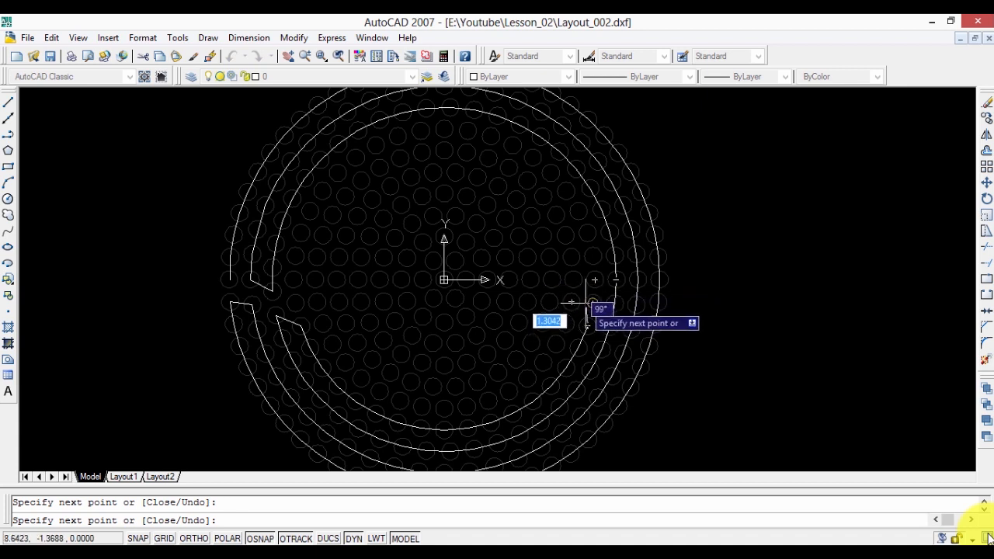
- Extend the line through the fourth ring's right-side and upper-right circle centers toward the top, undoing the misplaced segment
{"action": "left_click", "coordinate": [591, 302]}
{"action": "left_click", "coordinate": [594, 280]}
{"action": "left_click", "coordinate": [593, 256]}
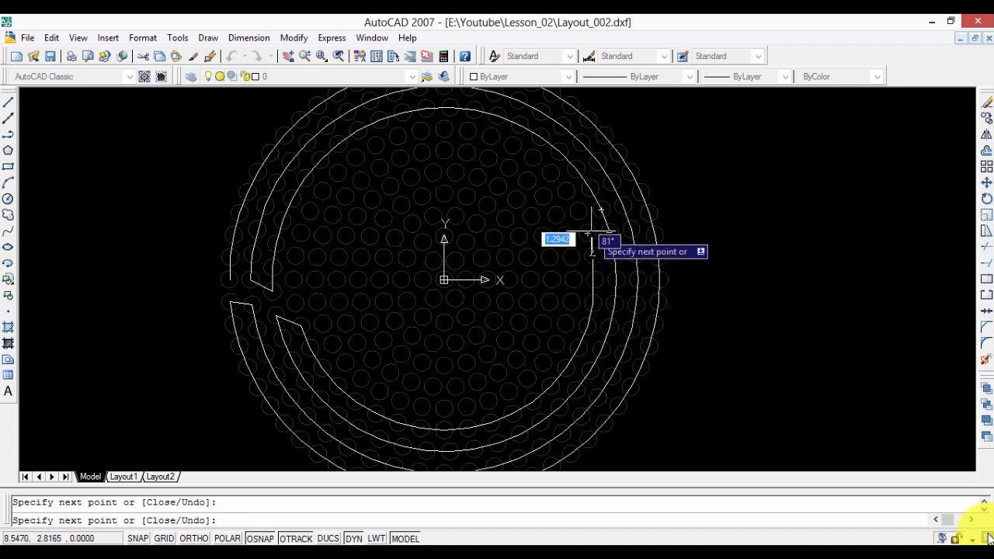
{"action": "left_click", "coordinate": [587, 232]}
{"action": "left_click", "coordinate": [579, 211]}
{"action": "left_click", "coordinate": [566, 191]}
{"action": "left_click", "coordinate": [548, 174]}
{"action": "left_click", "coordinate": [529, 159]}
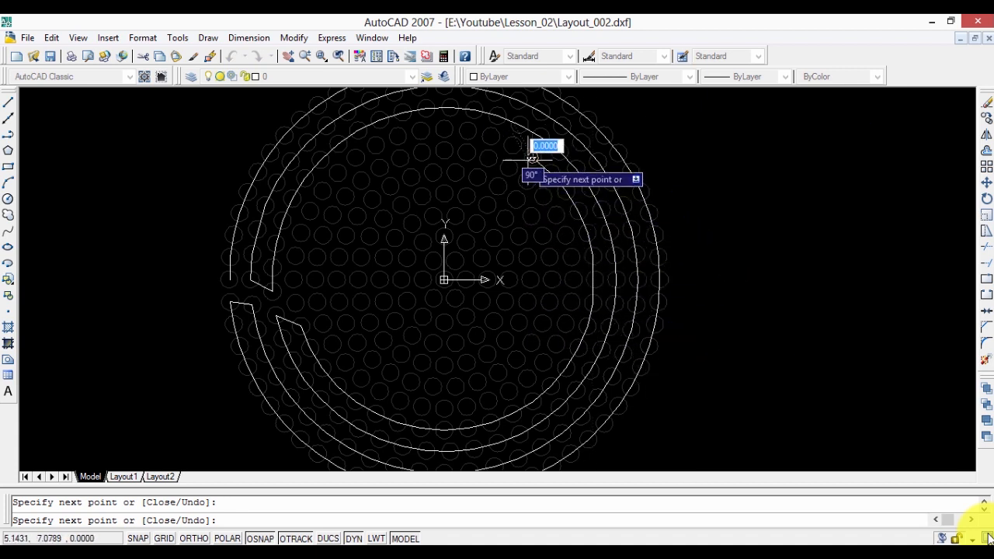
{"action": "right_click", "coordinate": [489, 140]}
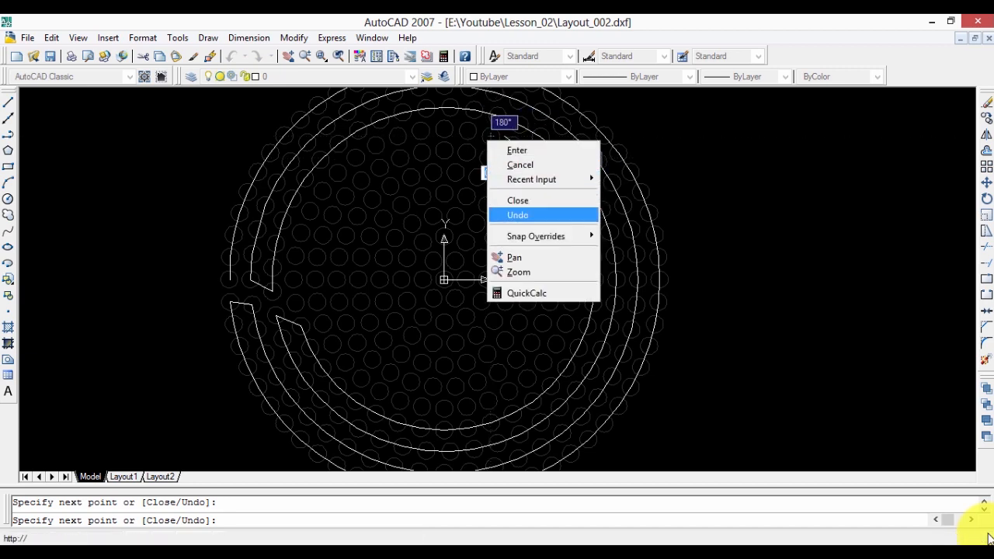
{"action": "left_click", "coordinate": [517, 215]}
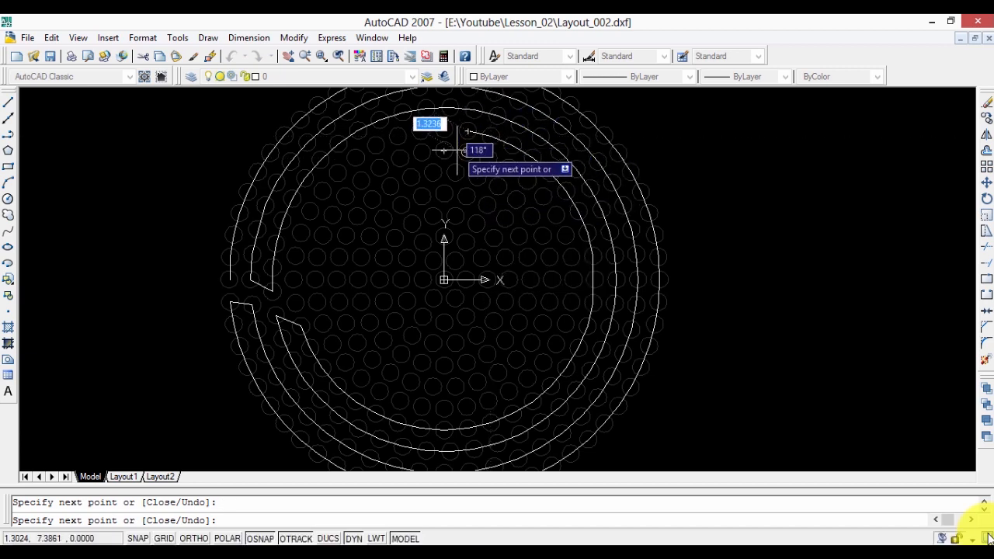
- Extend the line counterclockwise through the fourth ring's top and left-side circle centers to just below the X axis, undoing misplaced segments
{"action": "right_click", "coordinate": [430, 123]}
{"action": "left_click", "coordinate": [465, 195]}
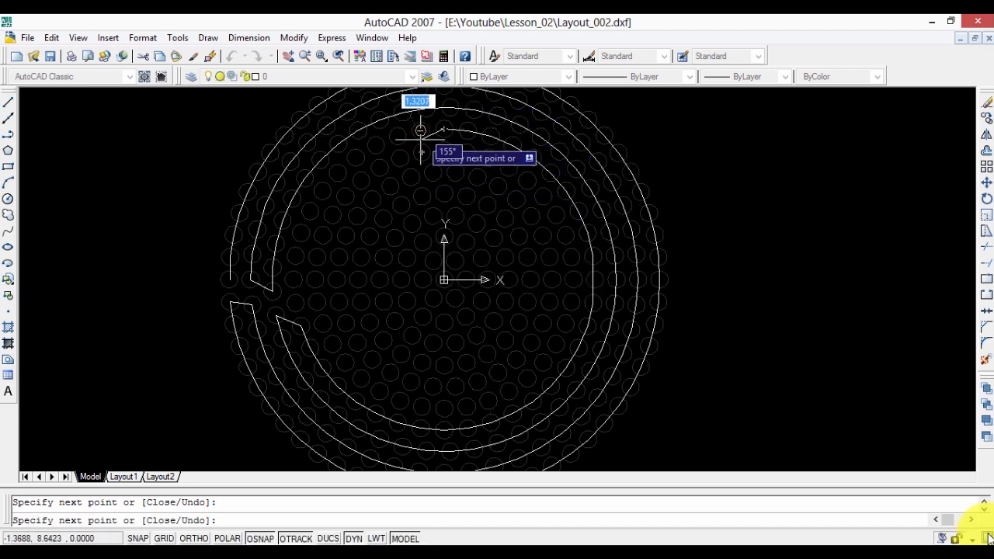
{"action": "right_click", "coordinate": [383, 146]}
{"action": "left_click", "coordinate": [422, 222]}
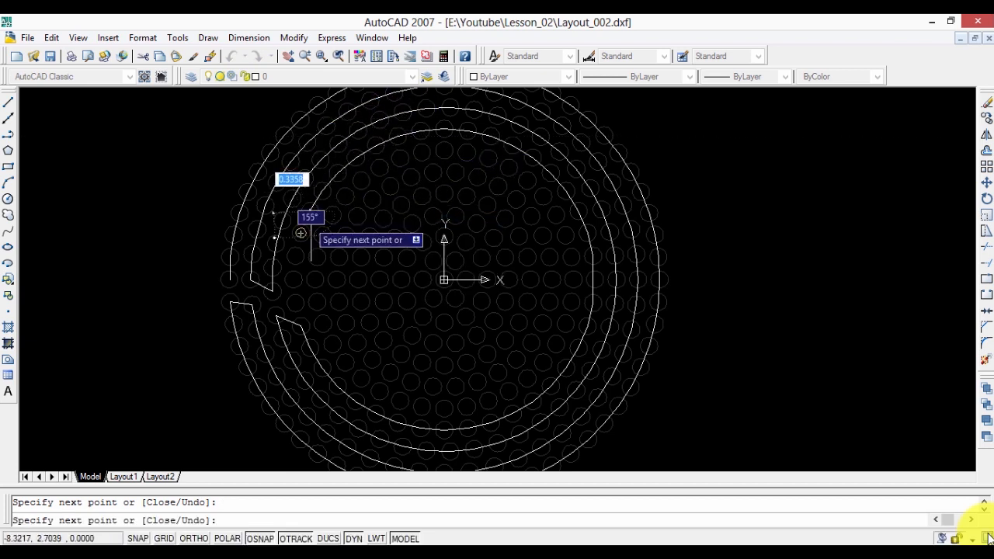
{"action": "right_click", "coordinate": [314, 280]}
{"action": "left_click", "coordinate": [345, 362]}
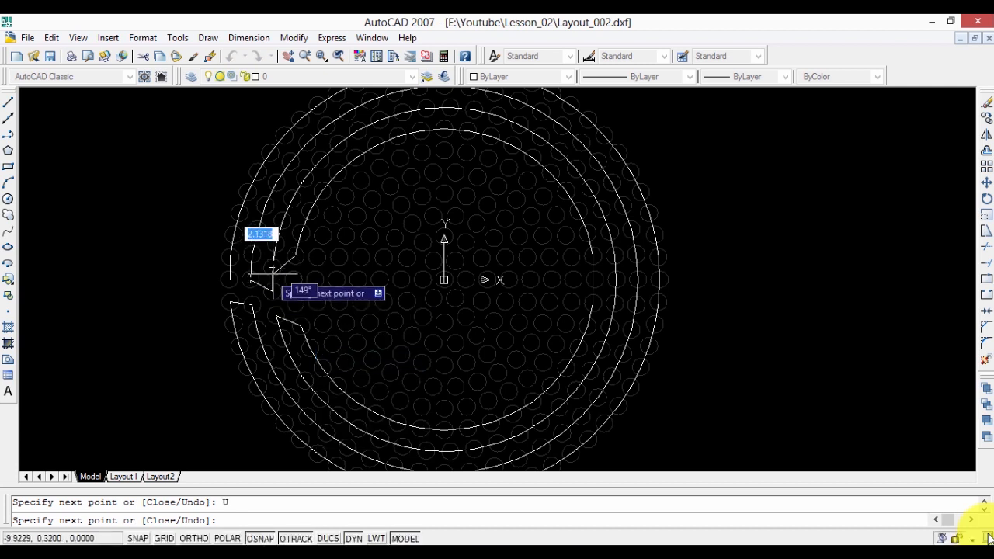
{"action": "left_click", "coordinate": [294, 303]}
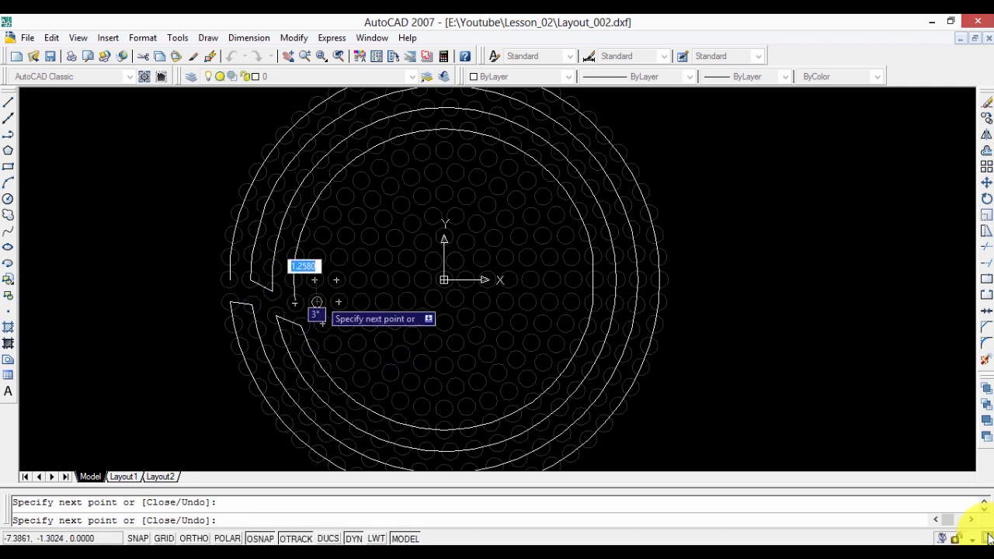
- Step the line inward to the fifth ring's left side and start upward, undoing the misplaced segments
{"action": "right_click", "coordinate": [327, 272]}
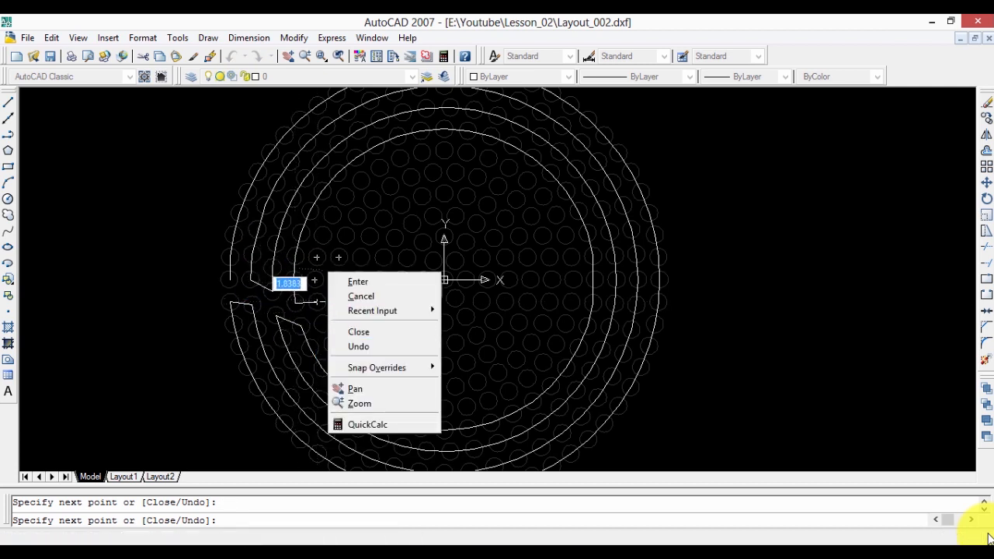
{"action": "left_click", "coordinate": [358, 347]}
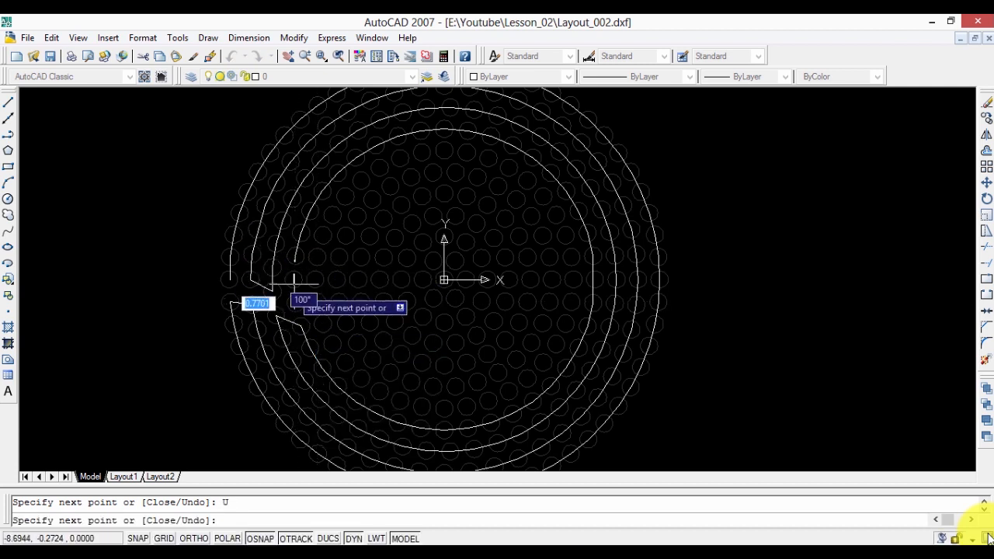
{"action": "right_click", "coordinate": [326, 236]}
{"action": "left_click", "coordinate": [353, 291]}
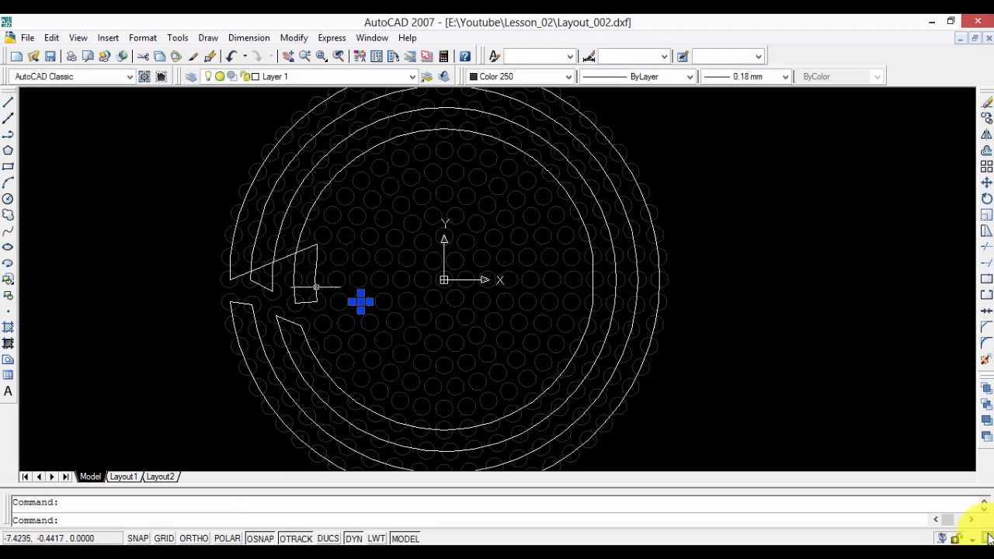
- Erase the selected circle, the stray closing segment and the misplaced line segments above the X axis on the fifth ring's left side
{"action": "key", "text": "Delete"}
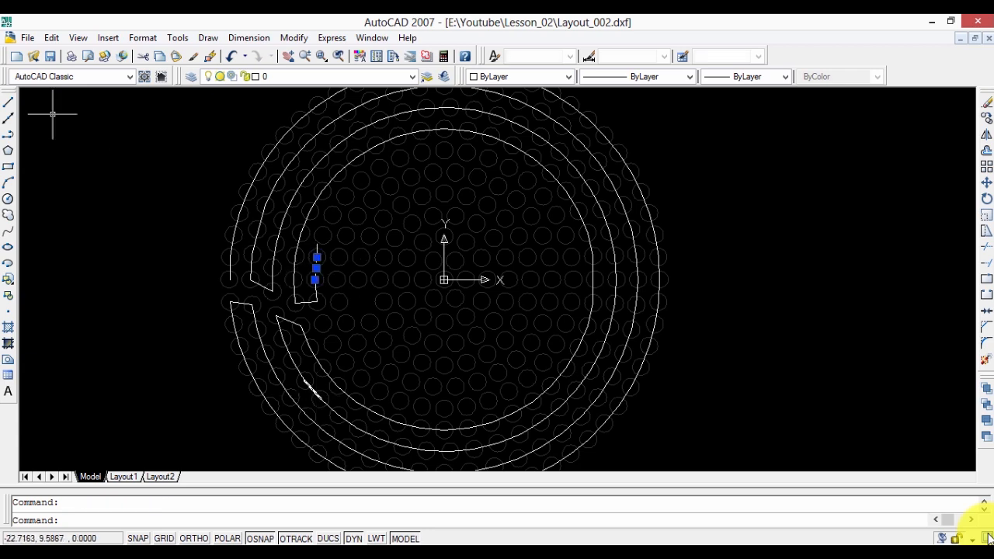
{"action": "scroll", "coordinate": [318, 270], "scroll_direction": "up", "scroll_amount": 5}
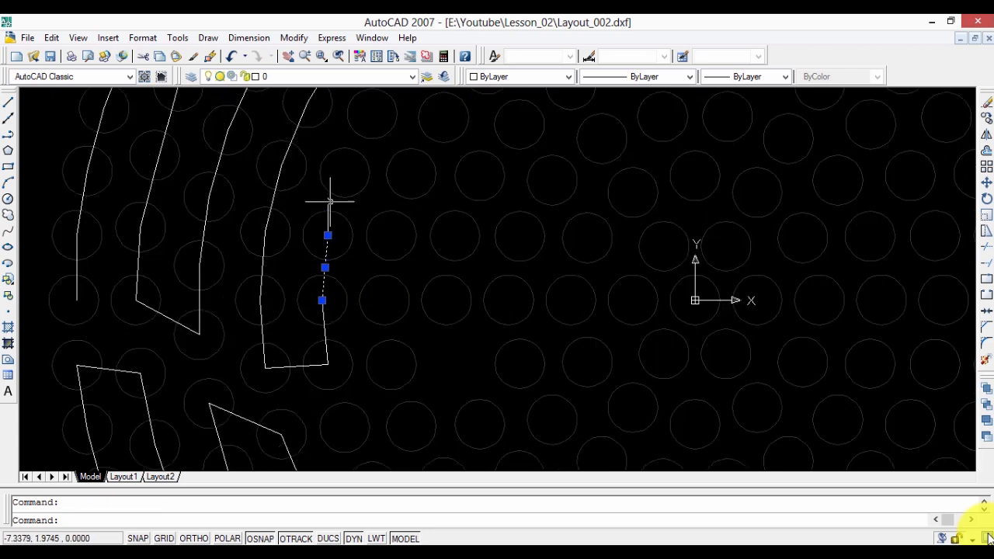
{"action": "left_click", "coordinate": [327, 337]}
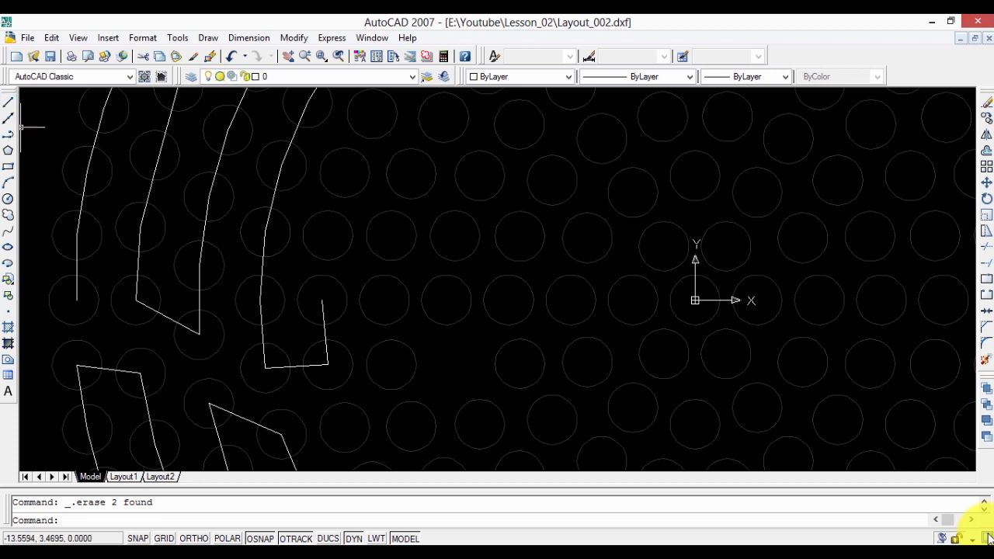
- Restart the line from its open end on the X axis and connect the fifth ring's upper-left circle centers clockwise up to the top
{"action": "left_click", "coordinate": [7, 102]}
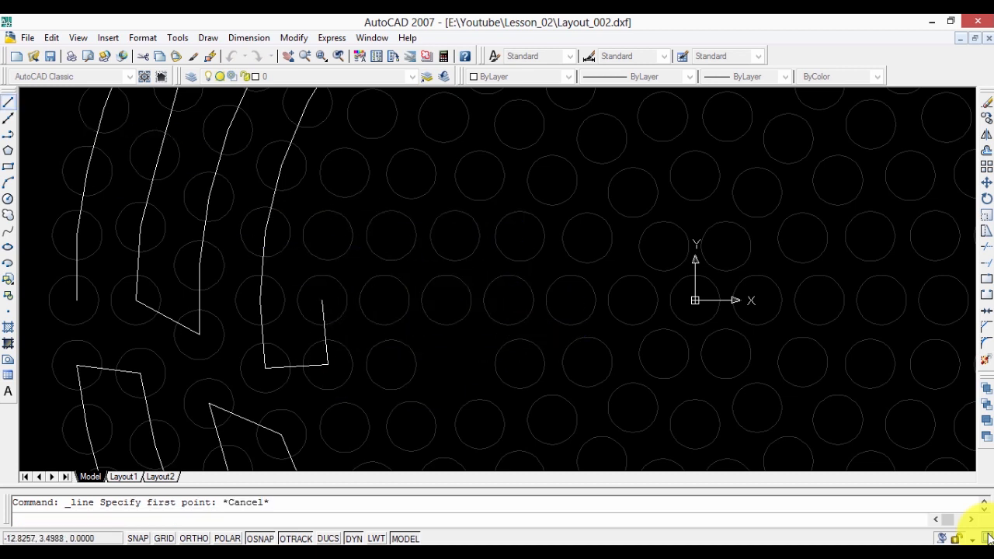
{"action": "left_click", "coordinate": [322, 300]}
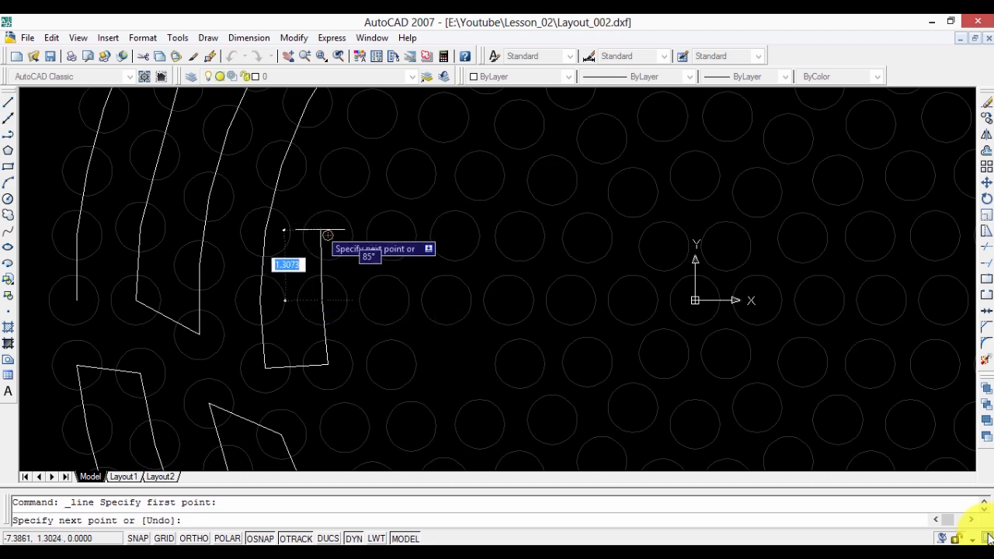
{"action": "left_click", "coordinate": [327, 234]}
{"action": "scroll", "coordinate": [343, 159], "scroll_direction": "down", "scroll_amount": 3}
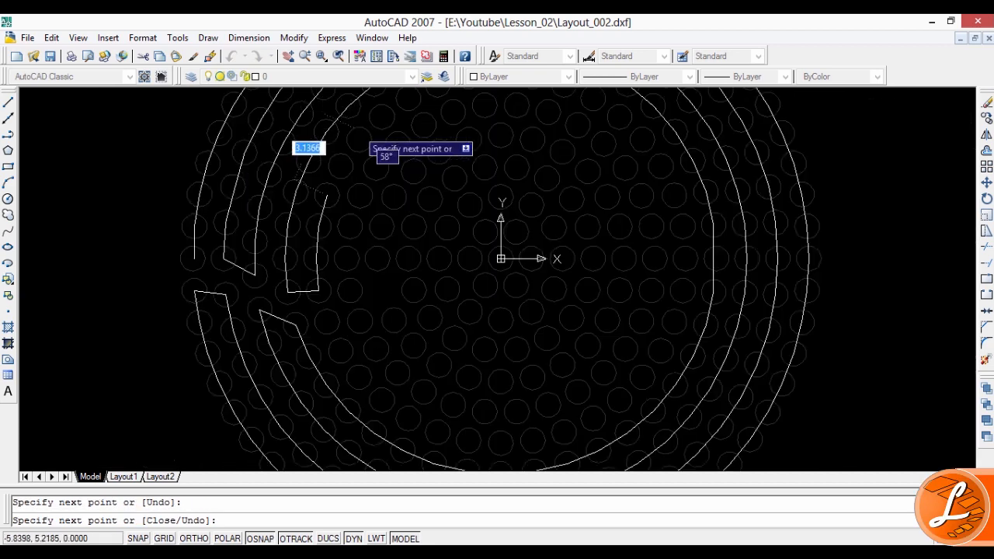
{"action": "left_click", "coordinate": [339, 166]}
{"action": "left_click", "coordinate": [359, 140]}
{"action": "left_click", "coordinate": [381, 117]}
{"action": "scroll", "coordinate": [407, 99], "scroll_direction": "down", "scroll_amount": 5}
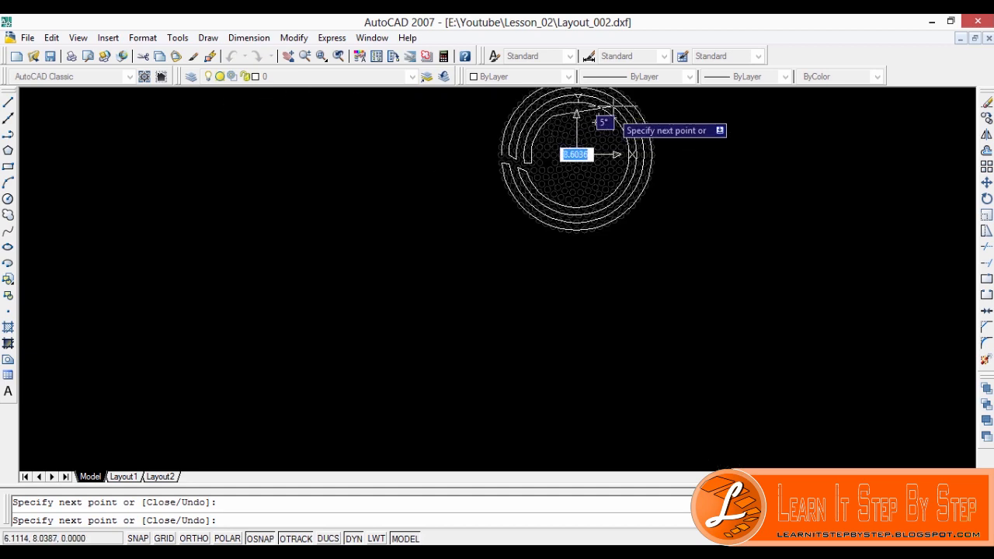
{"action": "scroll", "coordinate": [602, 144], "scroll_direction": "up", "scroll_amount": 6}
{"action": "left_click", "coordinate": [379, 180]}
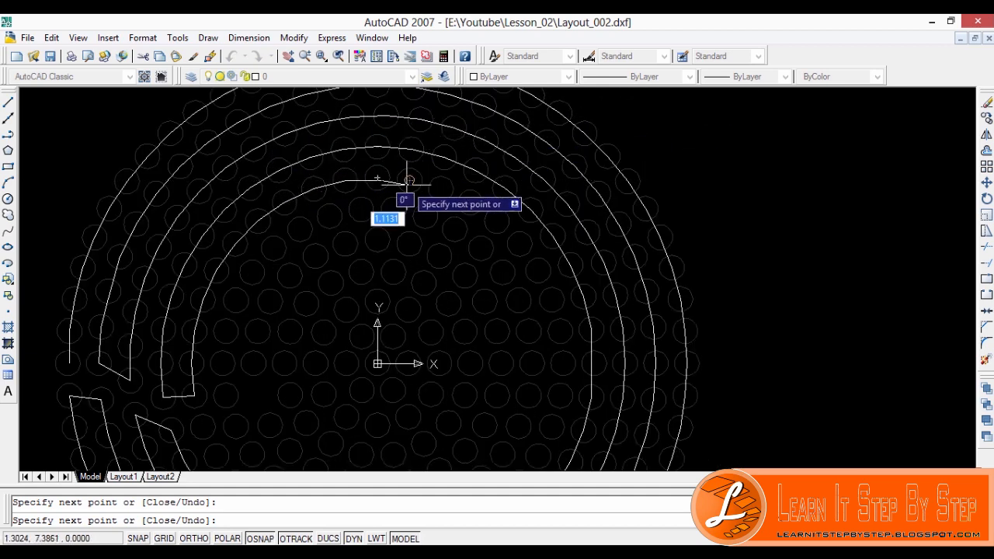
- Carry the line past the top of the fifth ring to its next circle centers, undoing the segments that snap to wrong points
{"action": "right_click", "coordinate": [433, 186]}
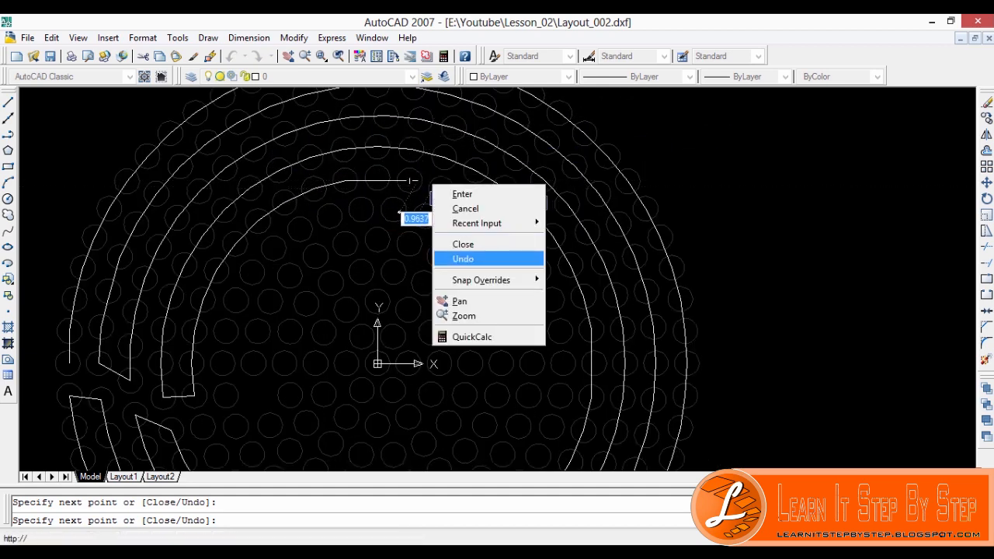
{"action": "left_click", "coordinate": [466, 258]}
{"action": "right_click", "coordinate": [440, 184]}
{"action": "left_click", "coordinate": [470, 259]}
{"action": "right_click", "coordinate": [410, 156]}
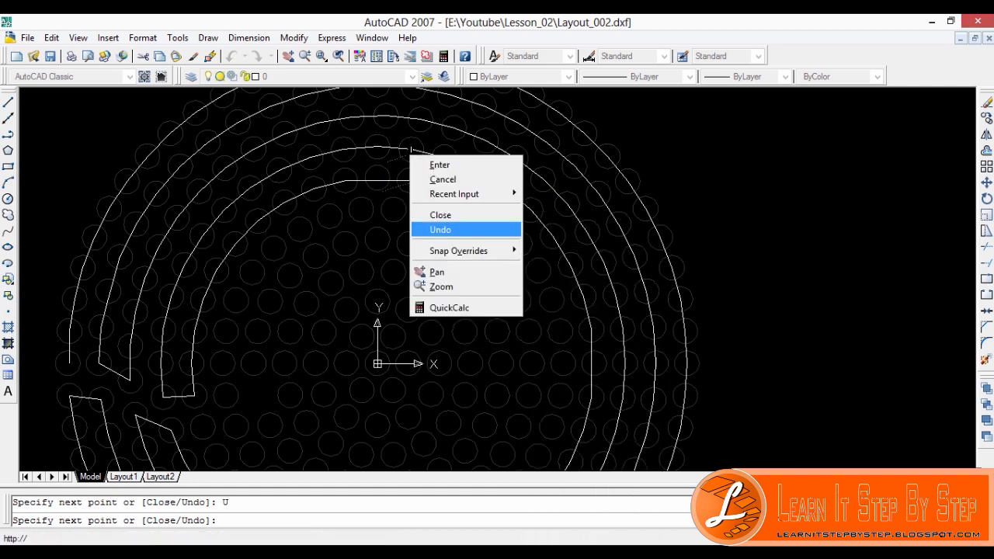
{"action": "left_click", "coordinate": [465, 229]}
{"action": "left_click", "coordinate": [410, 188]}
{"action": "right_click", "coordinate": [422, 189]}
{"action": "left_click", "coordinate": [477, 263]}
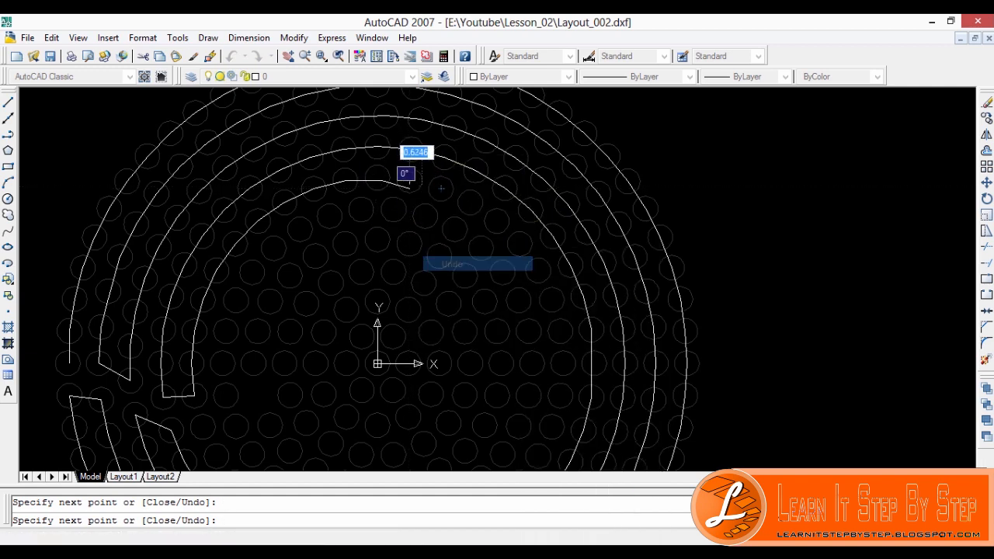
- Continue the line clockwise through the fifth ring's upper-right, right-side and lower-right circle centers, undoing the misplaced segment
{"action": "scroll", "coordinate": [441, 187], "scroll_direction": "down", "scroll_amount": 2}
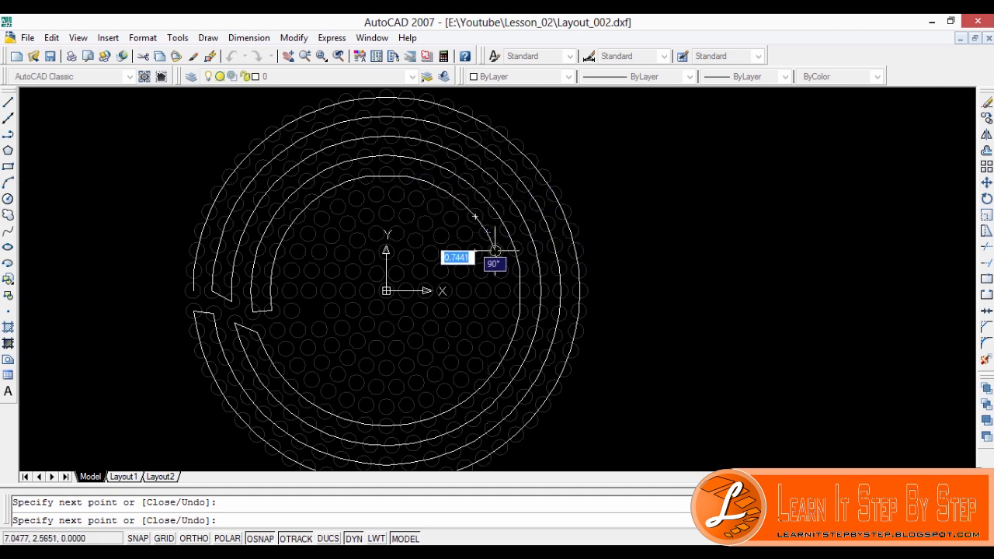
{"action": "scroll", "coordinate": [510, 277], "scroll_direction": "up", "scroll_amount": 1}
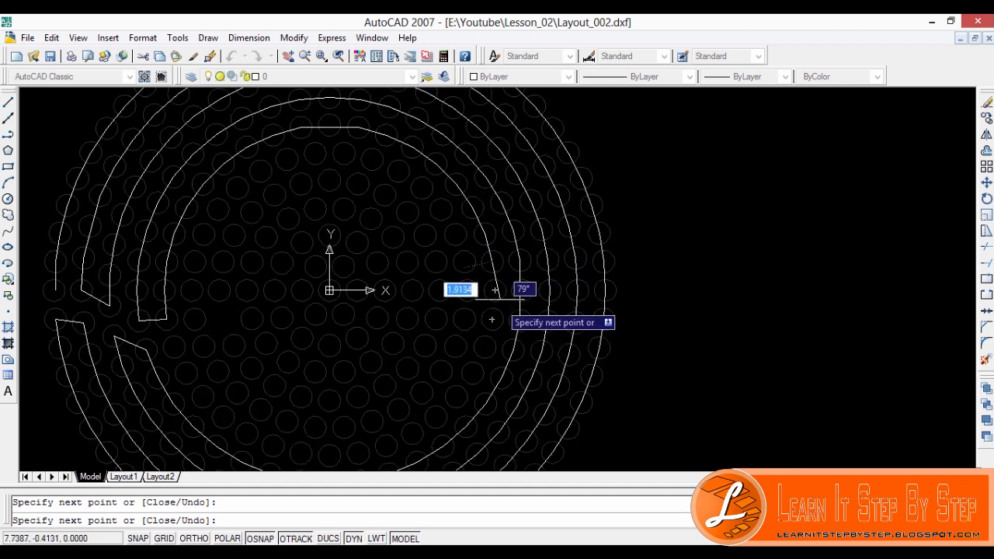
{"action": "right_click", "coordinate": [473, 374]}
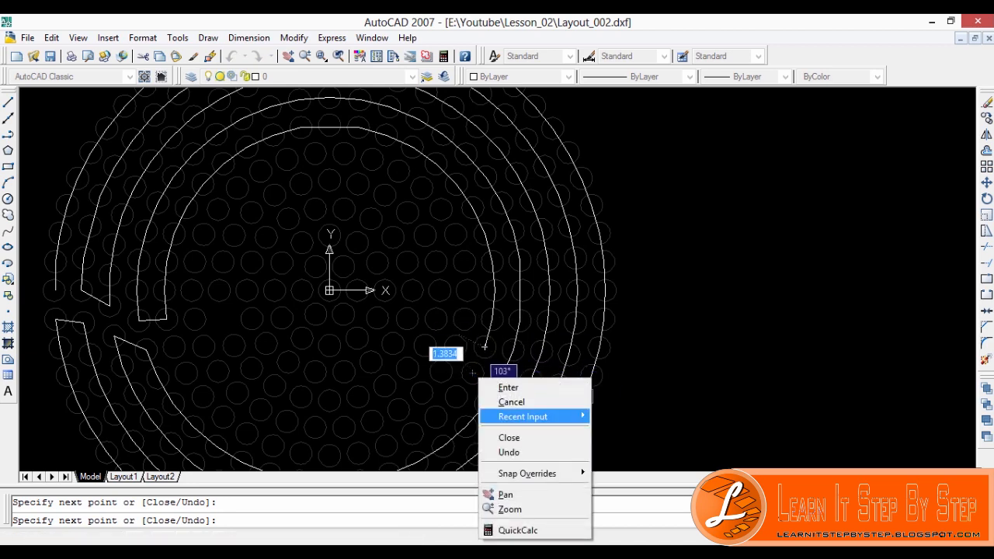
{"action": "left_click", "coordinate": [472, 373]}
{"action": "left_click", "coordinate": [472, 373]}
{"action": "right_click", "coordinate": [494, 369]}
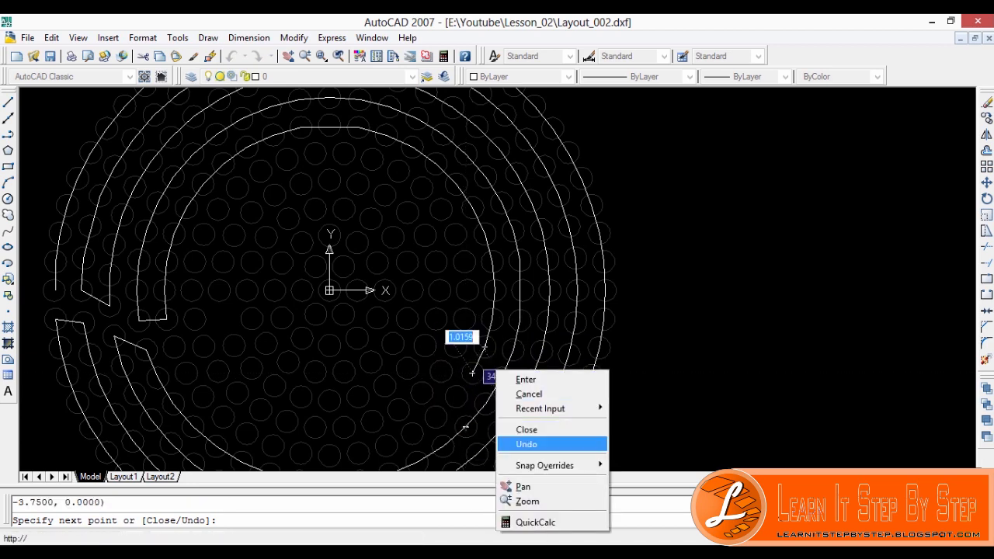
{"action": "left_click", "coordinate": [527, 445]}
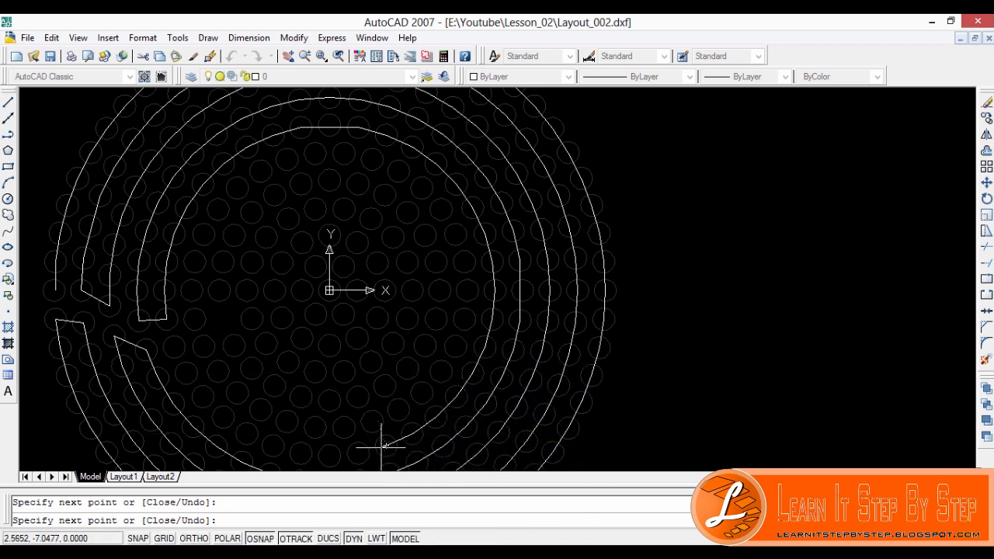
- Finish the fifth ring through its bottom and lower-left circle centers, undoing the misplaced segment on the way
{"action": "right_click", "coordinate": [247, 433]}
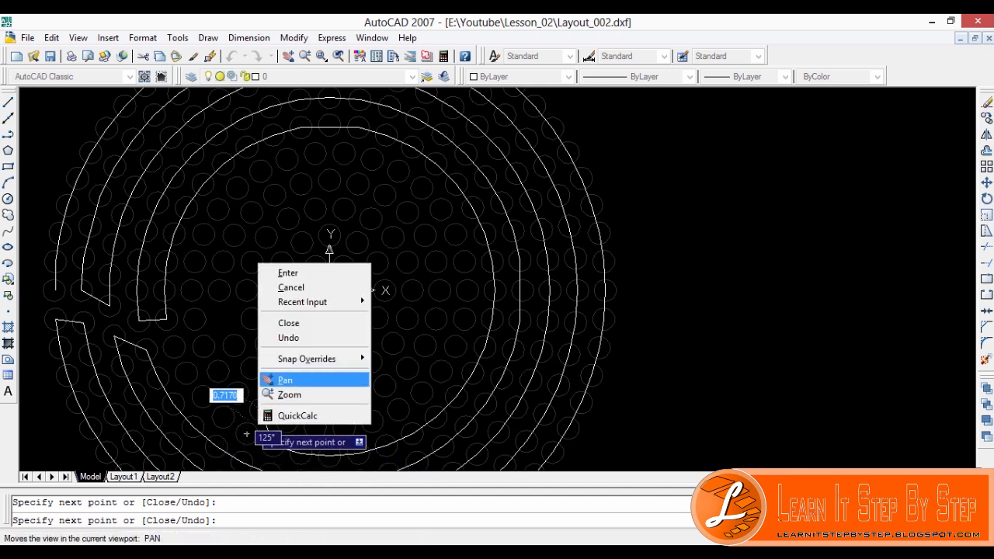
{"action": "left_click", "coordinate": [288, 337]}
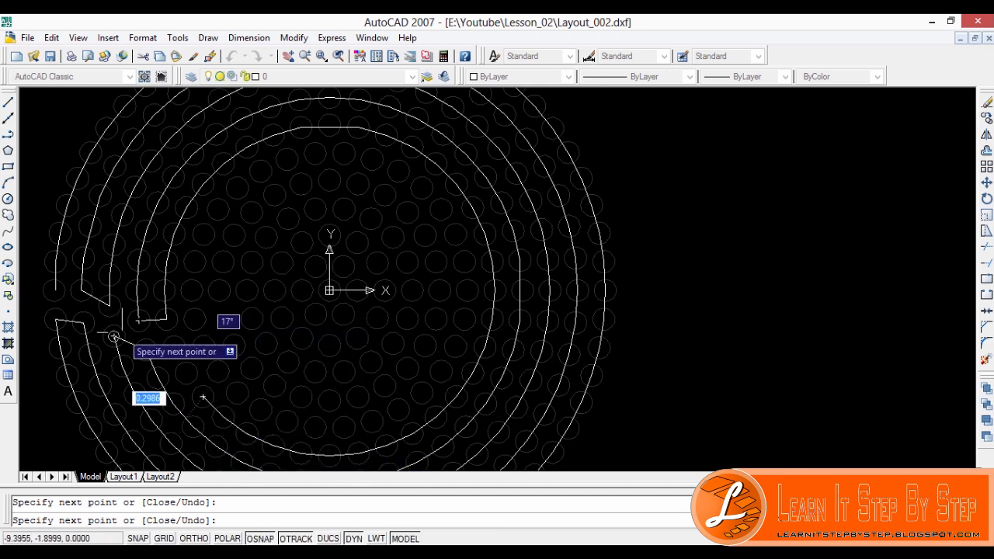
{"action": "left_click", "coordinate": [186, 373]}
{"action": "left_click", "coordinate": [174, 347]}
- Step inward to the sixth ring and connect its lower-left, bottom and lower-right circle centers counterclockwise with the line
{"action": "left_click", "coordinate": [204, 346]}
{"action": "left_click", "coordinate": [217, 372]}
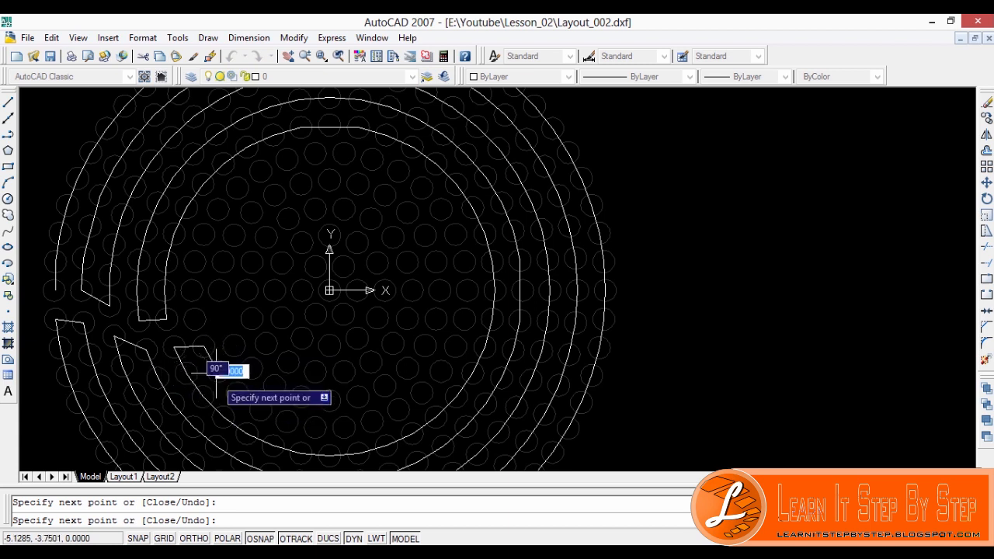
{"action": "left_click", "coordinate": [249, 393]}
{"action": "left_click", "coordinate": [279, 412]}
{"action": "left_click", "coordinate": [314, 426]}
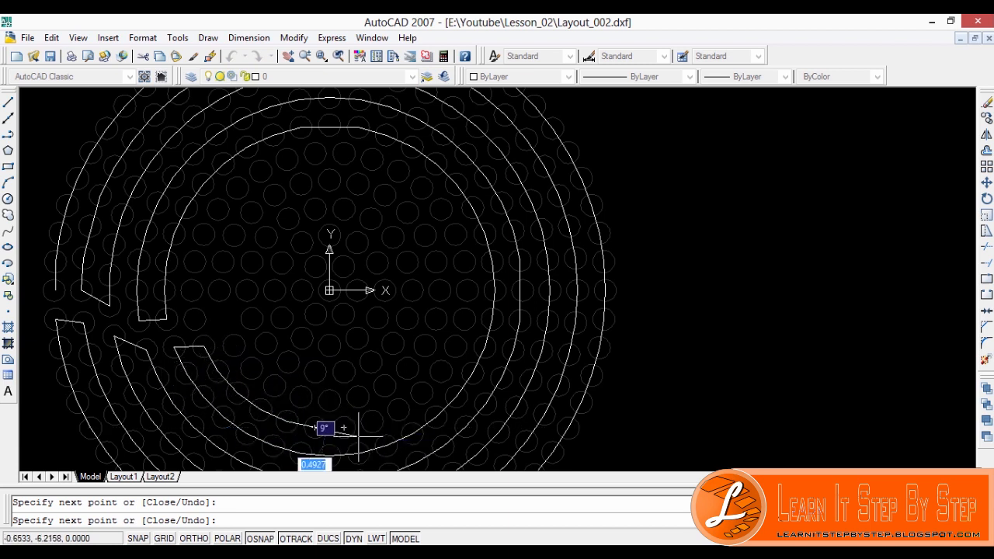
{"action": "left_click", "coordinate": [343, 427]}
{"action": "left_click", "coordinate": [371, 421]}
{"action": "left_click", "coordinate": [397, 408]}
{"action": "left_click", "coordinate": [422, 392]}
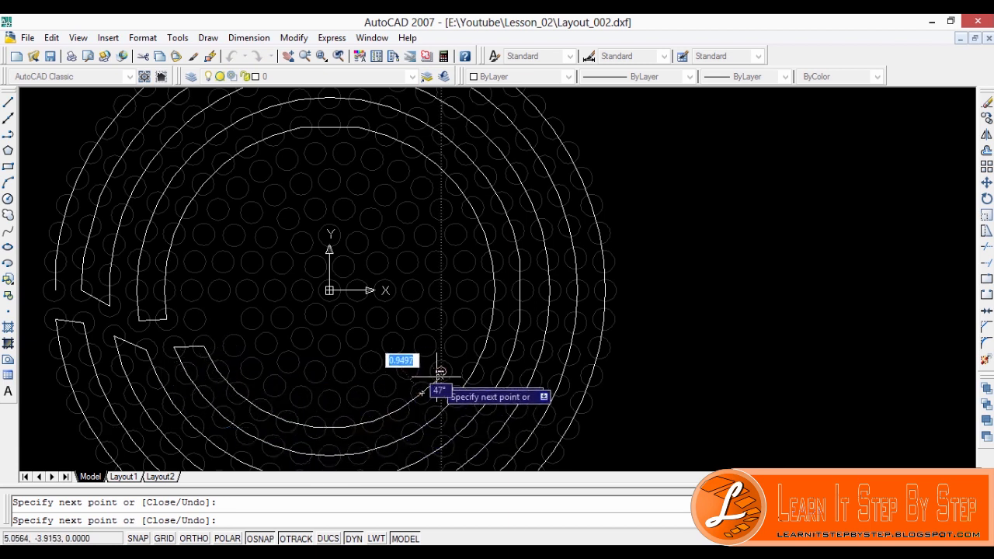
- Extend the line upward through the sixth ring's right-side circle centers, undoing the misplaced segment past the X axis
{"action": "left_click", "coordinate": [439, 375]}
{"action": "left_click", "coordinate": [457, 346]}
{"action": "left_click", "coordinate": [466, 318]}
{"action": "left_click", "coordinate": [466, 290]}
{"action": "left_click", "coordinate": [464, 262]}
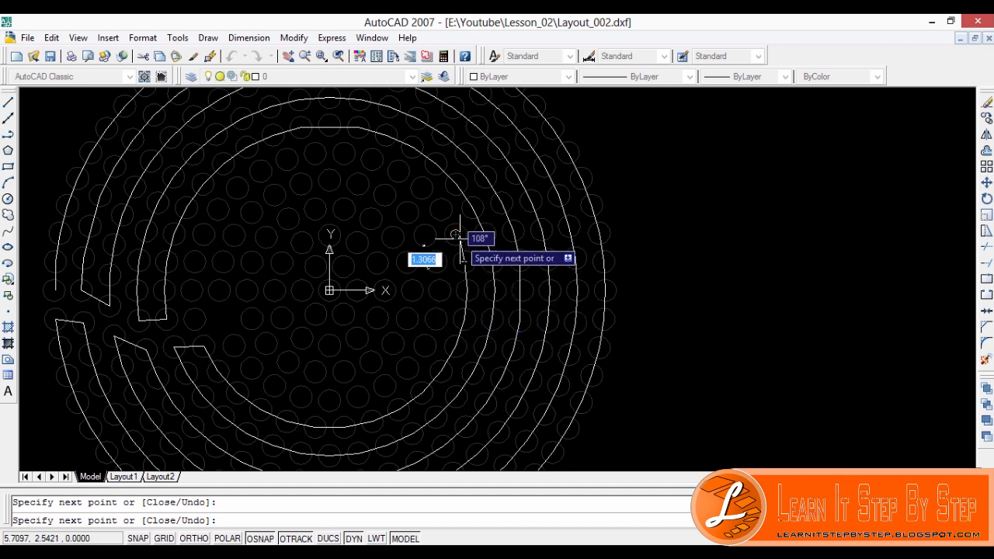
{"action": "right_click", "coordinate": [417, 187]}
{"action": "left_click", "coordinate": [439, 266]}
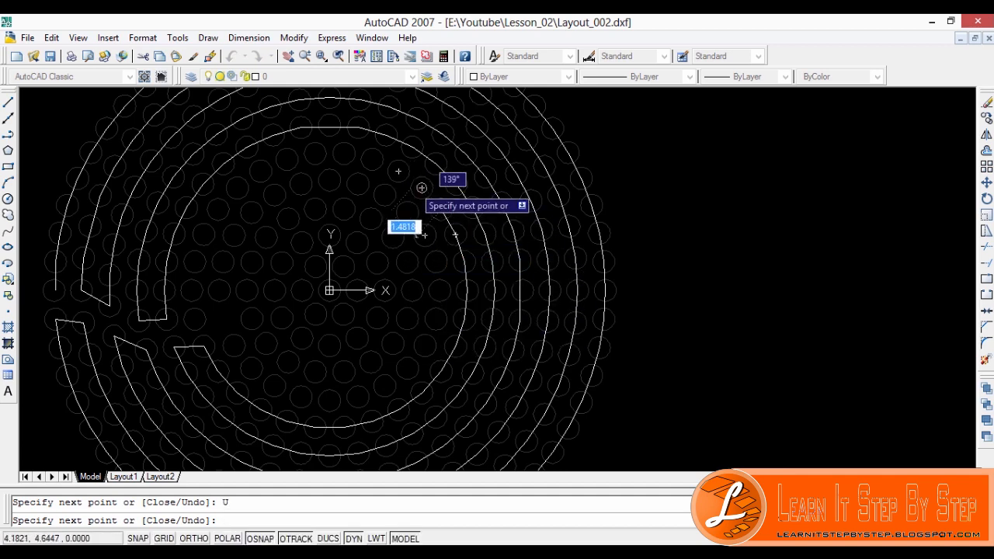
- Continue the line counterclockwise over the sixth ring's upper-right, top and upper-left circle centers
{"action": "left_click", "coordinate": [422, 188]}
{"action": "left_click", "coordinate": [398, 171]}
{"action": "left_click", "coordinate": [371, 159]}
{"action": "left_click", "coordinate": [343, 153]}
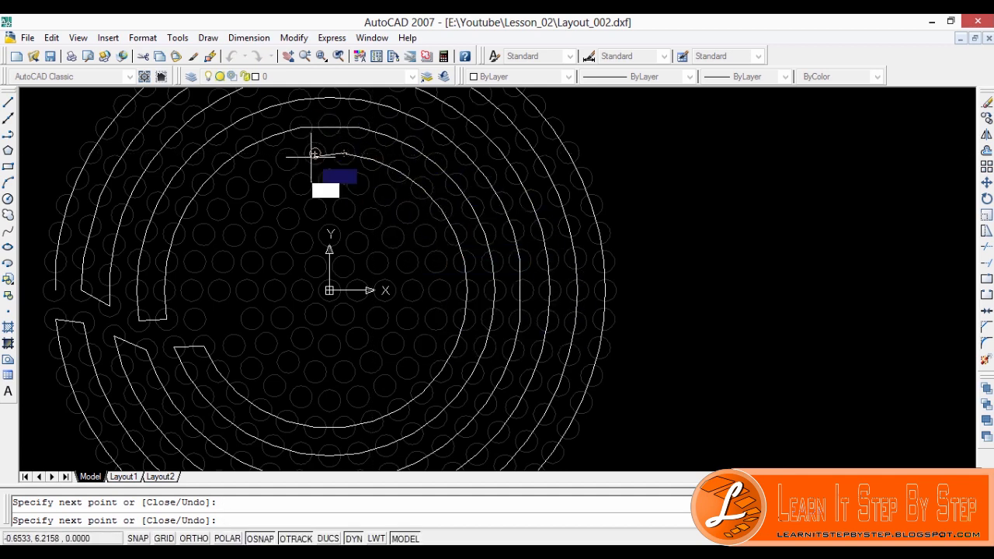
{"action": "left_click", "coordinate": [315, 153]}
{"action": "left_click", "coordinate": [287, 159]}
{"action": "left_click", "coordinate": [260, 171]}
{"action": "left_click", "coordinate": [237, 188]}
- Finish the sixth ring by connecting its left-side circle centers down to the one just below the X axis
{"action": "left_click", "coordinate": [217, 210]}
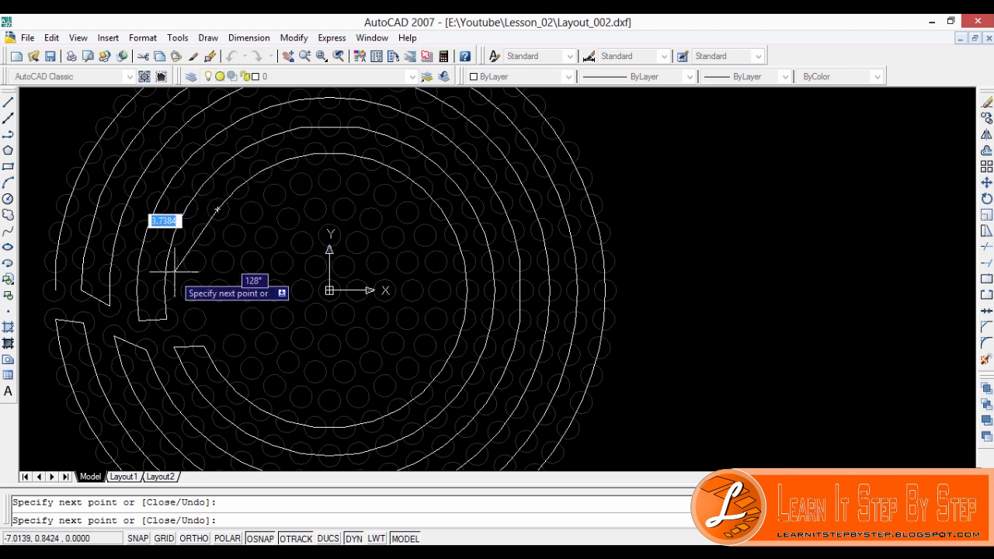
{"action": "left_click", "coordinate": [205, 234]}
{"action": "left_click", "coordinate": [194, 262]}
{"action": "left_click", "coordinate": [191, 290]}
{"action": "left_click", "coordinate": [195, 319]}
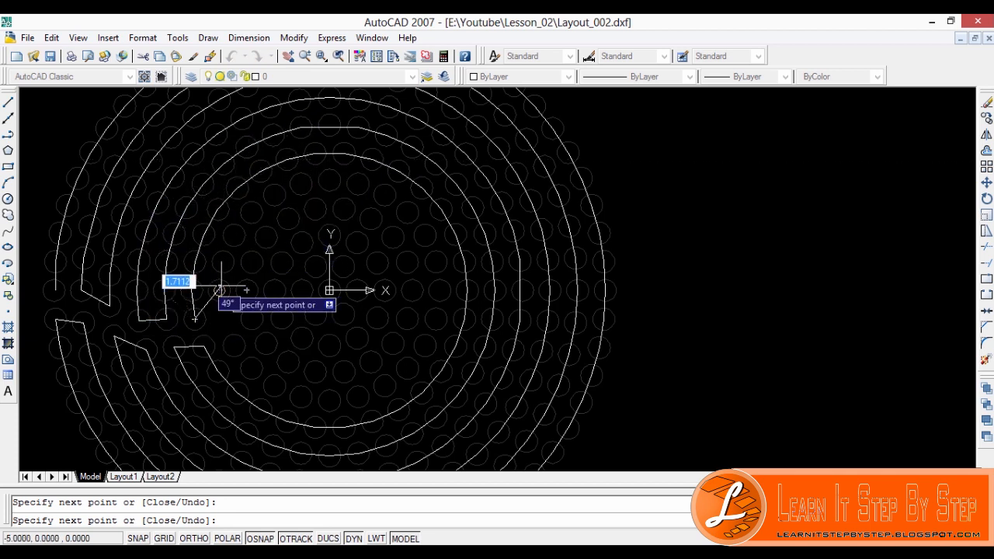
- Step inward to the seventh ring and connect its left-side, upper-left and top circle centers clockwise with the line
{"action": "left_click", "coordinate": [218, 290]}
{"action": "left_click", "coordinate": [223, 262]}
{"action": "left_click", "coordinate": [233, 236]}
{"action": "left_click", "coordinate": [250, 212]}
{"action": "left_click", "coordinate": [274, 195]}
{"action": "left_click", "coordinate": [301, 185]}
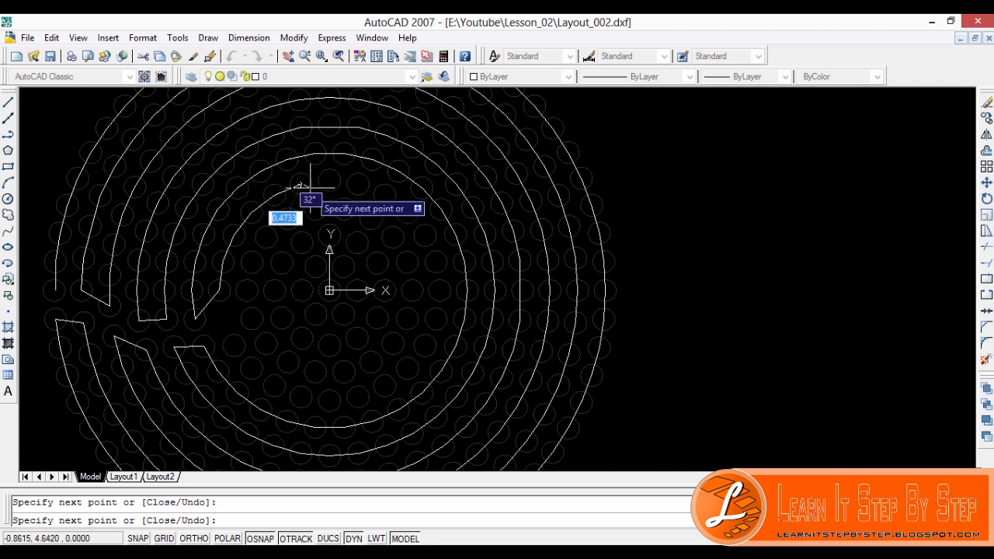
{"action": "left_click", "coordinate": [329, 181]}
- Continue the line clockwise through the seventh ring's upper-right circle centers down to the one on the X axis
{"action": "left_click", "coordinate": [357, 184]}
{"action": "left_click", "coordinate": [384, 195]}
{"action": "left_click", "coordinate": [406, 211]}
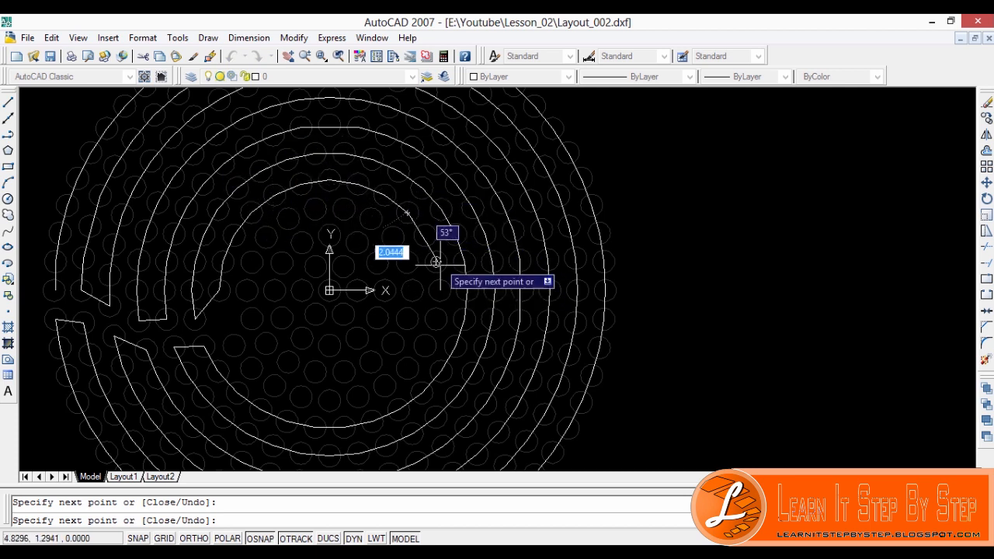
{"action": "left_click", "coordinate": [424, 235]}
{"action": "left_click", "coordinate": [436, 262]}
{"action": "left_click", "coordinate": [440, 291]}
- Finish the seventh ring by connecting its lower-right, bottom and lower-left circle centers clockwise
{"action": "left_click", "coordinate": [435, 319]}
{"action": "left_click", "coordinate": [424, 346]}
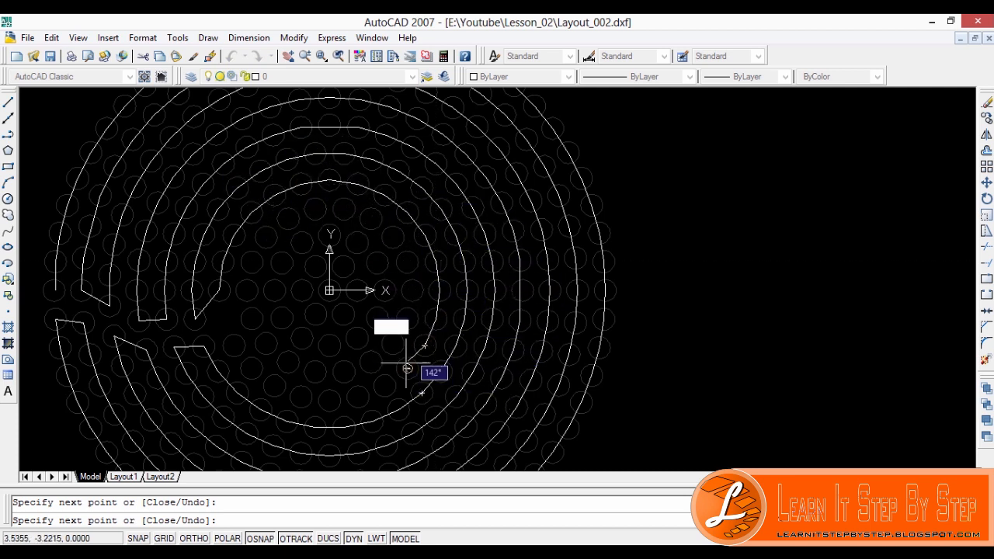
{"action": "left_click", "coordinate": [407, 368]}
{"action": "left_click", "coordinate": [385, 385]}
{"action": "left_click", "coordinate": [357, 396]}
{"action": "left_click", "coordinate": [329, 400]}
{"action": "left_click", "coordinate": [301, 396]}
{"action": "left_click", "coordinate": [274, 385]}
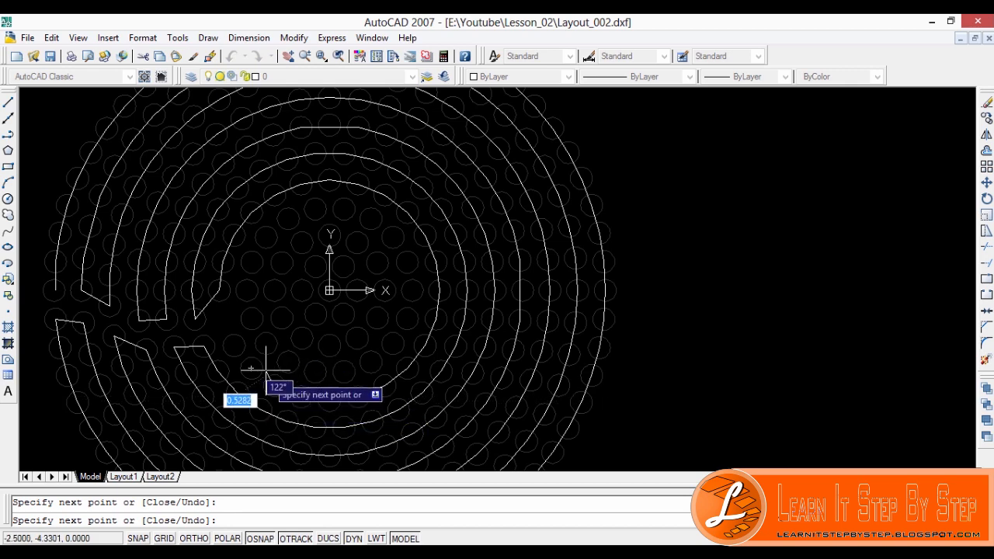
{"action": "left_click", "coordinate": [252, 368]}
{"action": "left_click", "coordinate": [233, 346]}
- Step inward to the eighth ring and connect its lower circle centers counterclockwise, ending on the right side at the X axis
{"action": "left_click", "coordinate": [265, 343]}
{"action": "left_click", "coordinate": [288, 362]}
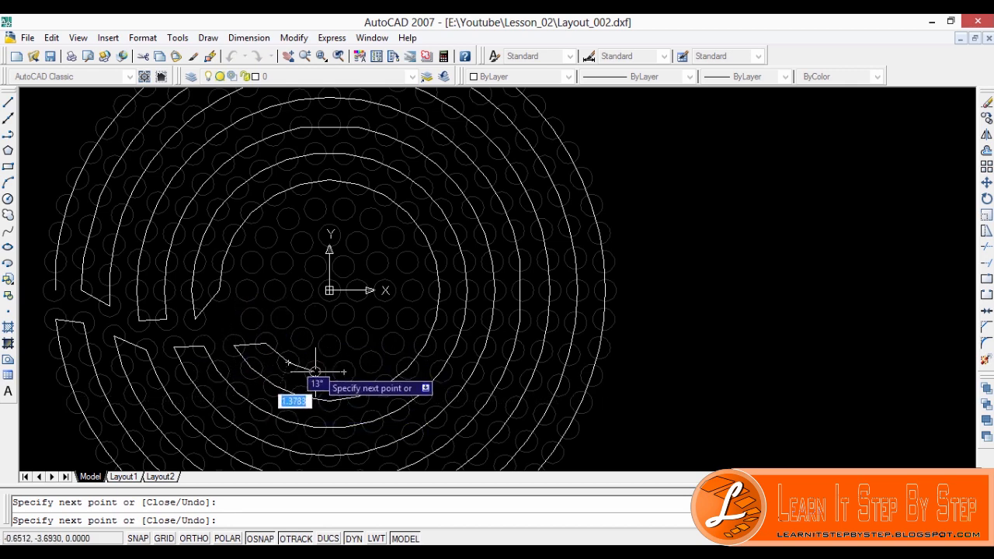
{"action": "left_click", "coordinate": [315, 371]}
{"action": "left_click", "coordinate": [343, 371]}
{"action": "left_click", "coordinate": [370, 362]}
{"action": "left_click", "coordinate": [394, 343]}
{"action": "left_click", "coordinate": [407, 317]}
{"action": "left_click", "coordinate": [412, 290]}
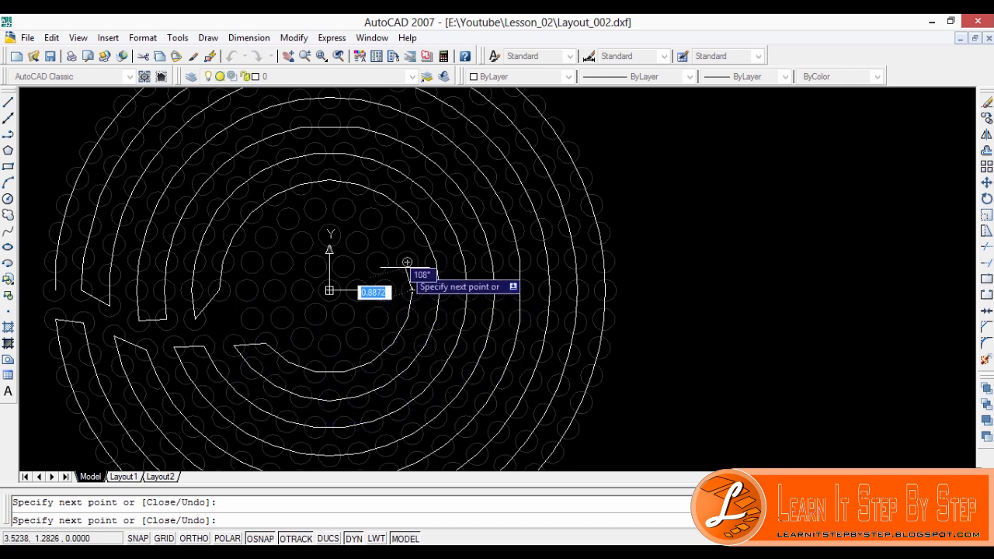
- Extend the line counterclockwise over the eighth ring's upper-right and top circle centers
{"action": "left_click", "coordinate": [407, 263]}
{"action": "left_click", "coordinate": [393, 238]}
{"action": "left_click", "coordinate": [372, 220]}
{"action": "left_click", "coordinate": [346, 209]}
{"action": "left_click", "coordinate": [318, 209]}
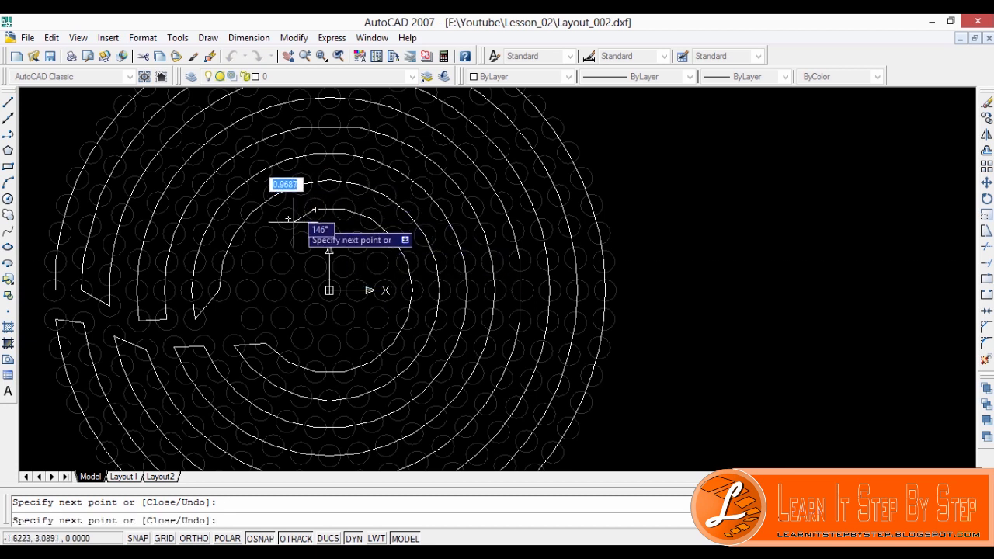
- Finish the eighth ring by connecting its upper-left and left-side circle centers down to the one just below the X axis
{"action": "left_click", "coordinate": [292, 220]}
{"action": "left_click", "coordinate": [270, 236]}
{"action": "left_click", "coordinate": [256, 261]}
{"action": "left_click", "coordinate": [249, 289]}
{"action": "left_click", "coordinate": [253, 318]}
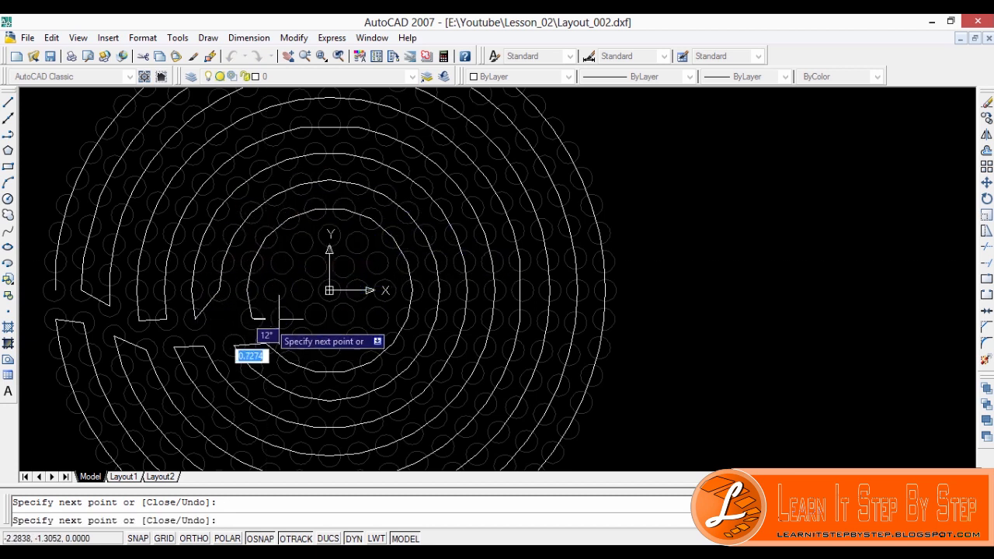
- Step inward to the ninth ring and connect its left-side and upper-left circle centers clockwise up to the top one
{"action": "left_click", "coordinate": [280, 318]}
{"action": "left_click", "coordinate": [276, 289]}
{"action": "left_click", "coordinate": [283, 267]}
{"action": "left_click", "coordinate": [301, 244]}
{"action": "left_click", "coordinate": [327, 236]}
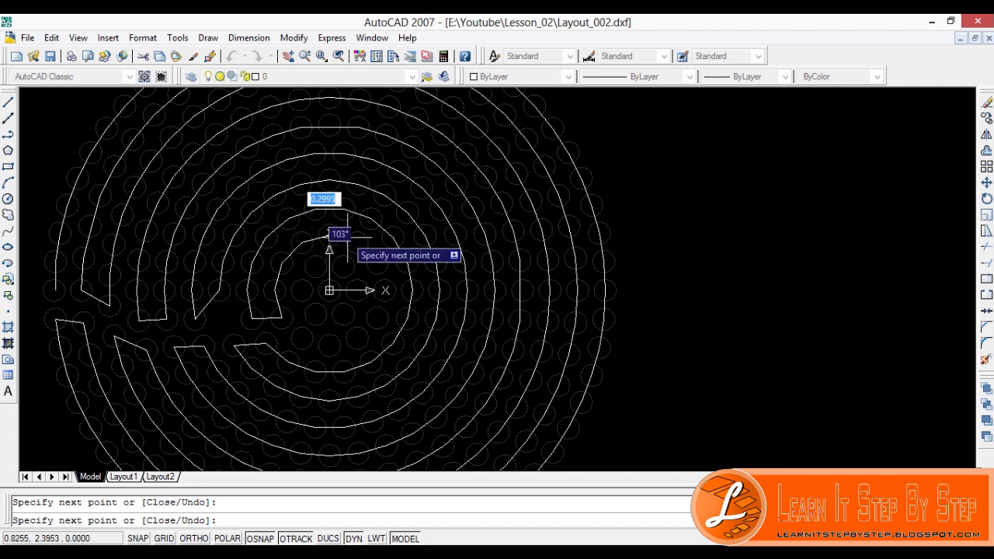
- Finish the ninth ring by connecting its right-side and bottom circle centers clockwise to the lower-left one
{"action": "left_click", "coordinate": [356, 242]}
{"action": "left_click", "coordinate": [376, 263]}
{"action": "left_click", "coordinate": [384, 290]}
{"action": "left_click", "coordinate": [377, 317]}
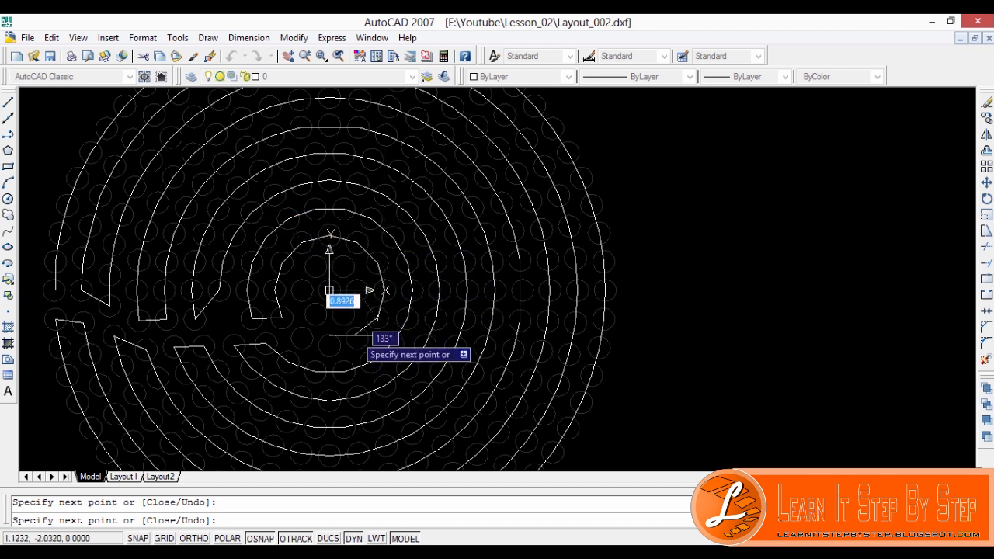
{"action": "left_click", "coordinate": [356, 338]}
{"action": "left_click", "coordinate": [330, 345]}
{"action": "left_click", "coordinate": [302, 339]}
- Connect the innermost ring's six circle centers counterclockwise from the lower-left one and end the line at the central circle's center
{"action": "left_click", "coordinate": [315, 314]}
{"action": "left_click", "coordinate": [343, 314]}
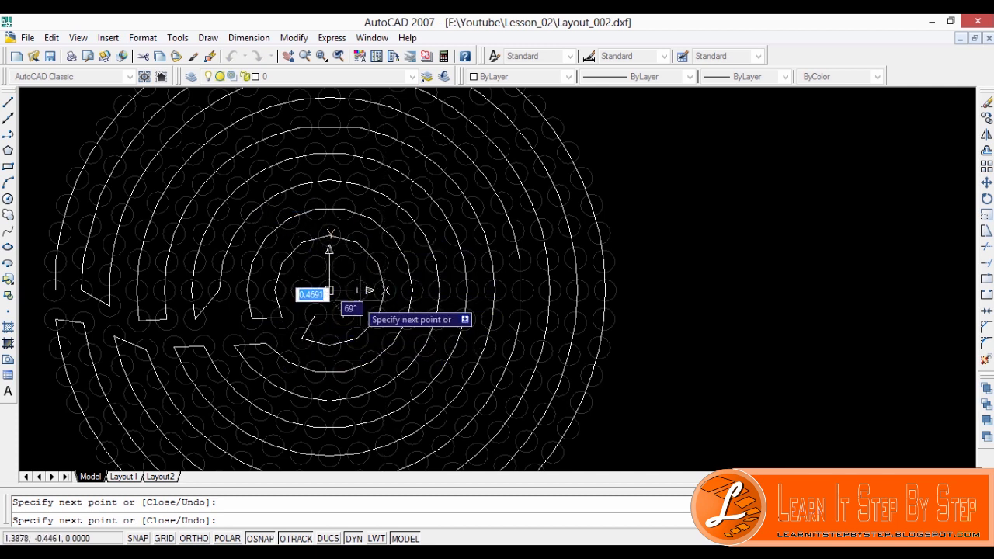
{"action": "left_click", "coordinate": [357, 290]}
{"action": "left_click", "coordinate": [343, 267]}
{"action": "left_click", "coordinate": [323, 267]}
{"action": "left_click", "coordinate": [302, 291]}
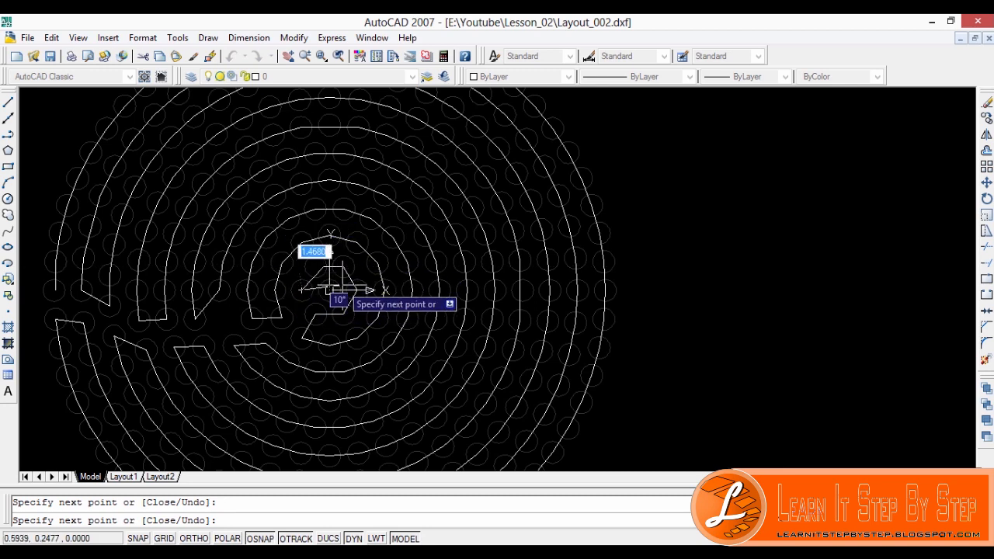
{"action": "left_click", "coordinate": [336, 290]}
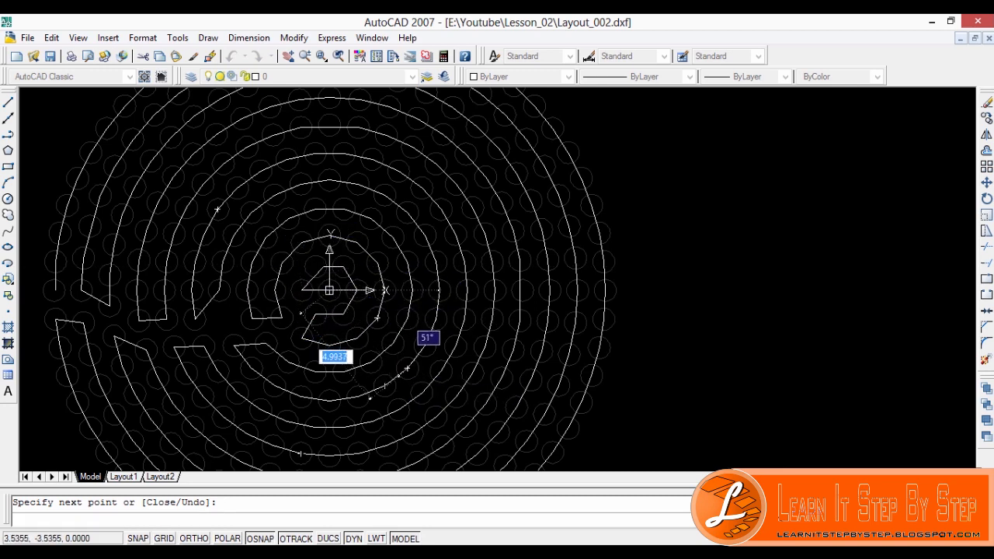
{"action": "key", "text": "Return"}
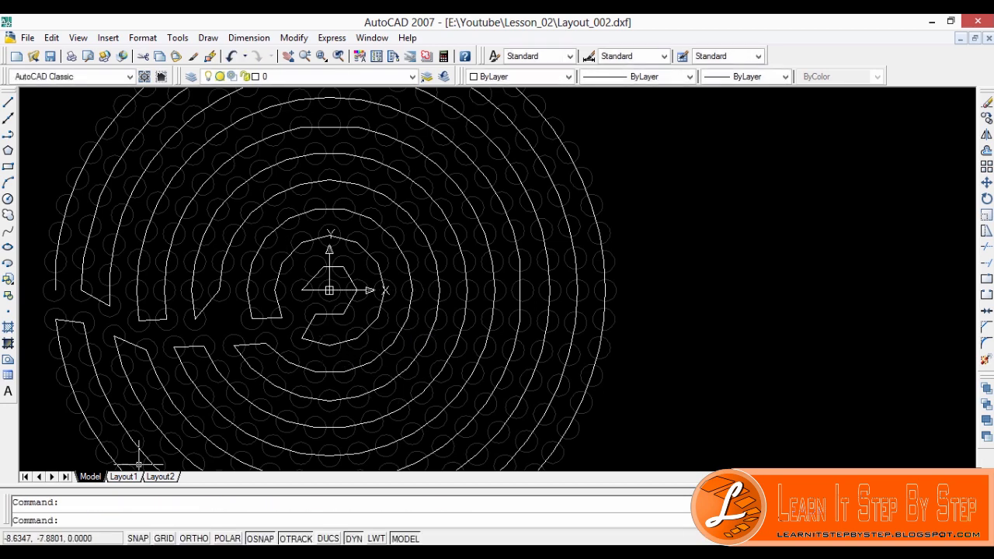
- Review the completed line pattern from the outer ring to the center and save the drawing as Layout_003.dwg
{"action": "scroll", "coordinate": [79, 296], "scroll_direction": "down", "scroll_amount": 1}
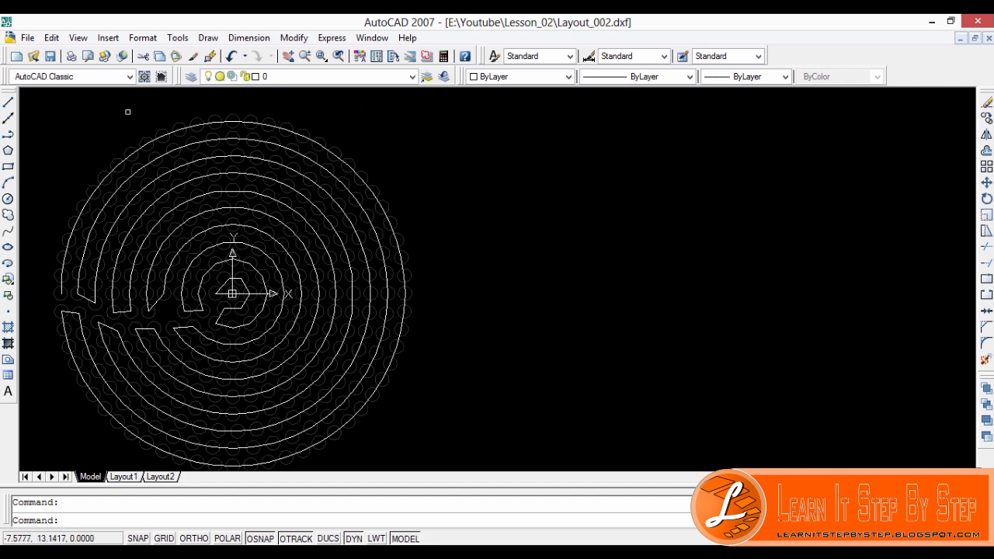
{"action": "scroll", "coordinate": [182, 348], "scroll_direction": "down", "scroll_amount": 2}
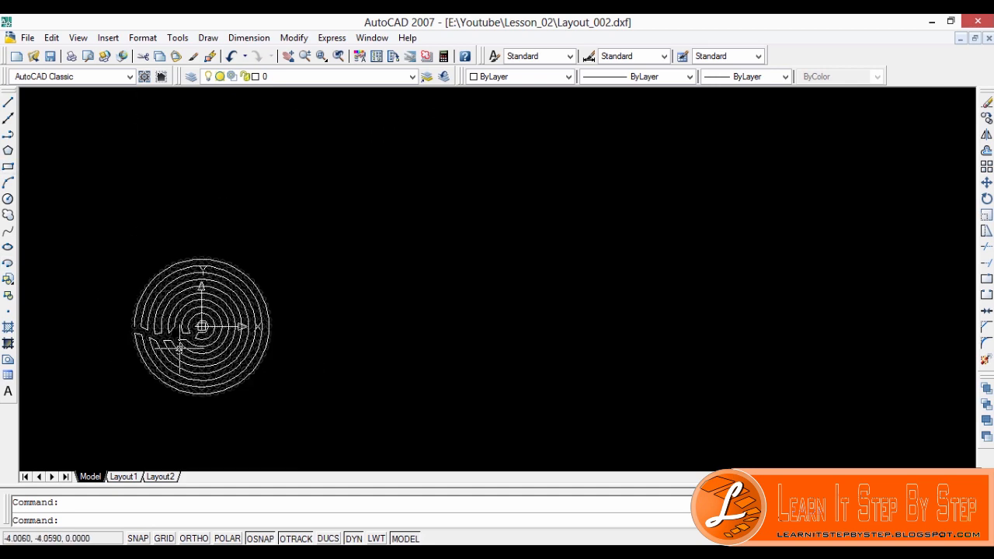
{"action": "middle_click", "coordinate": [190, 375]}
{"action": "middle_click", "coordinate": [190, 375]}
{"action": "scroll", "coordinate": [485, 276], "scroll_direction": "up", "scroll_amount": 5}
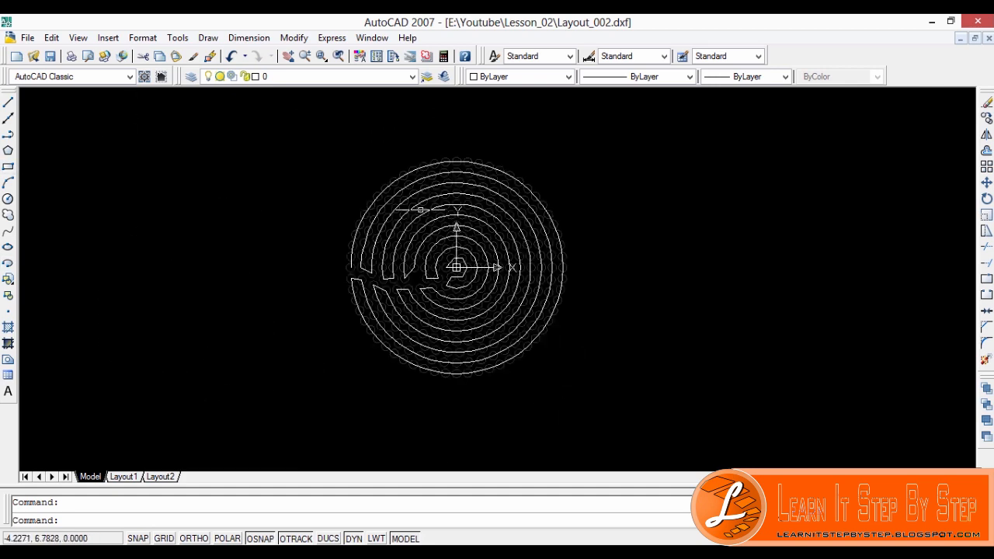
{"action": "scroll", "coordinate": [432, 259], "scroll_direction": "down", "scroll_amount": 1}
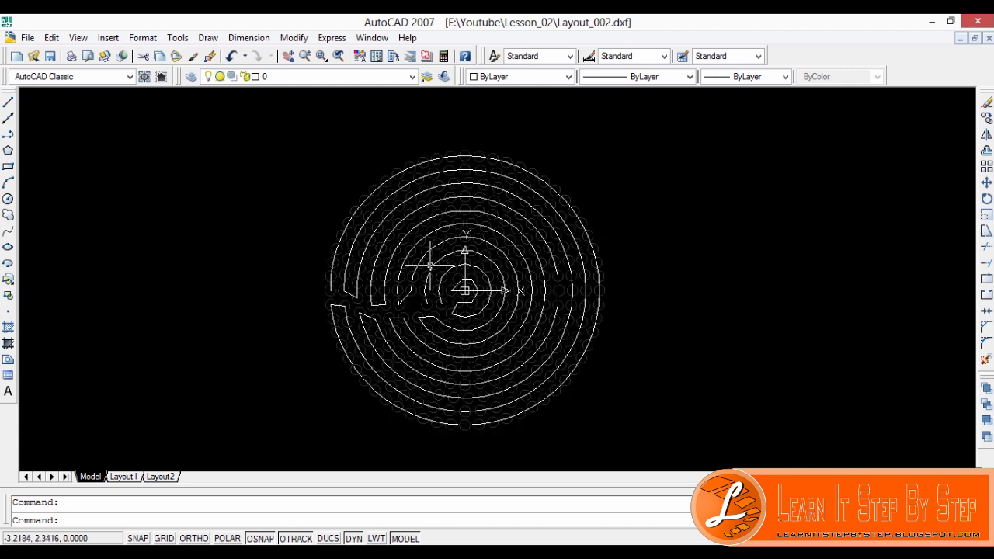
{"action": "scroll", "coordinate": [471, 383], "scroll_direction": "up", "scroll_amount": 1}
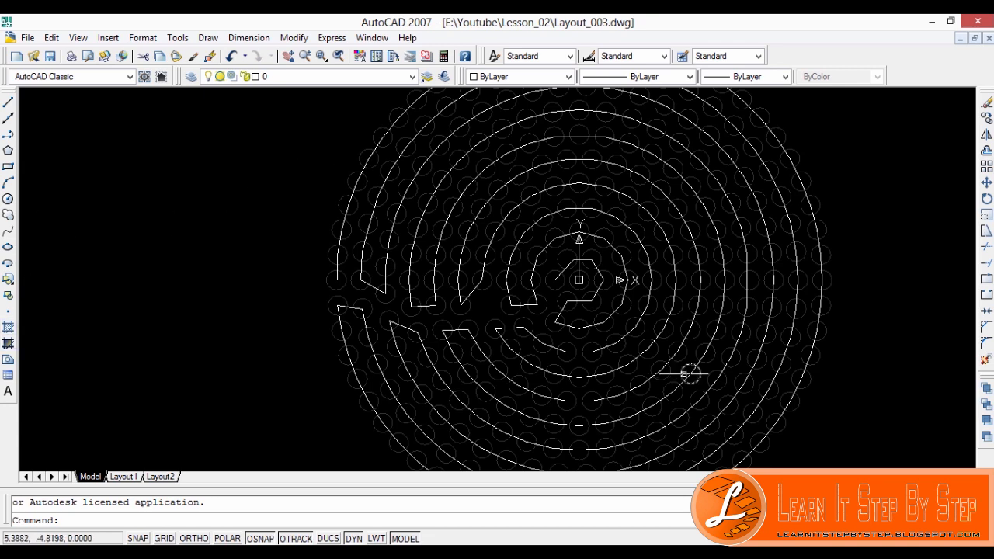
{"action": "scroll", "coordinate": [690, 373], "scroll_direction": "down", "scroll_amount": 1}
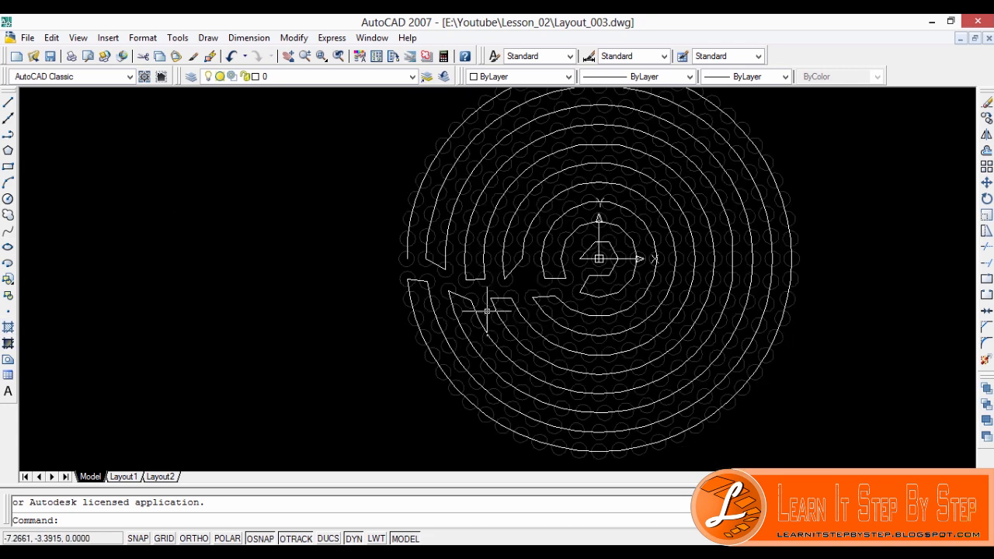
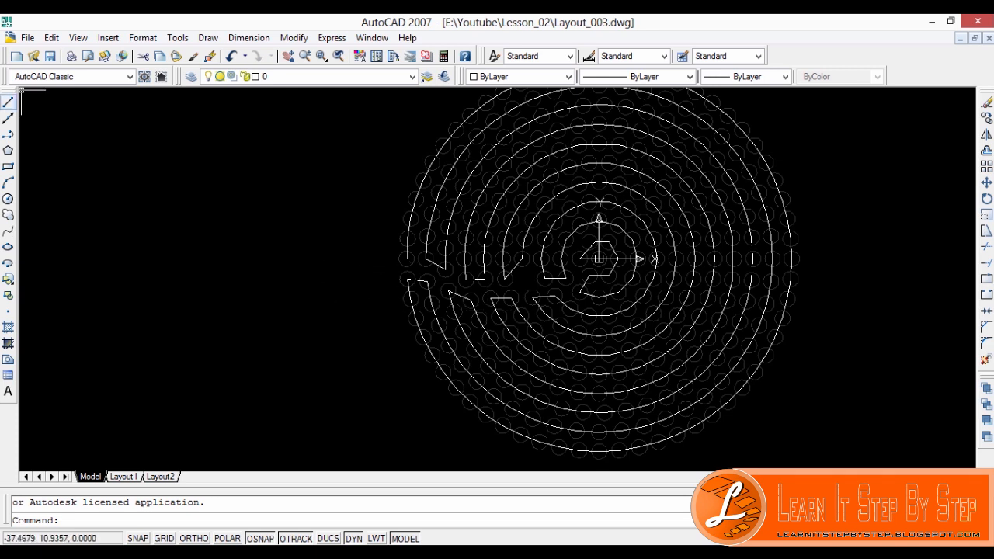
{"action": "left_click", "coordinate": [7, 391]}
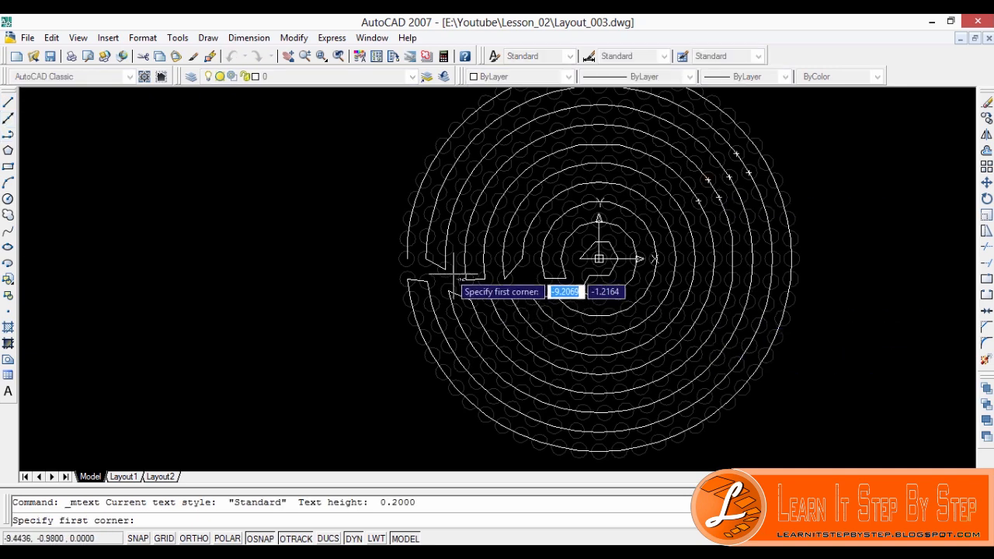
{"action": "scroll", "coordinate": [411, 279], "scroll_direction": "up", "scroll_amount": 5}
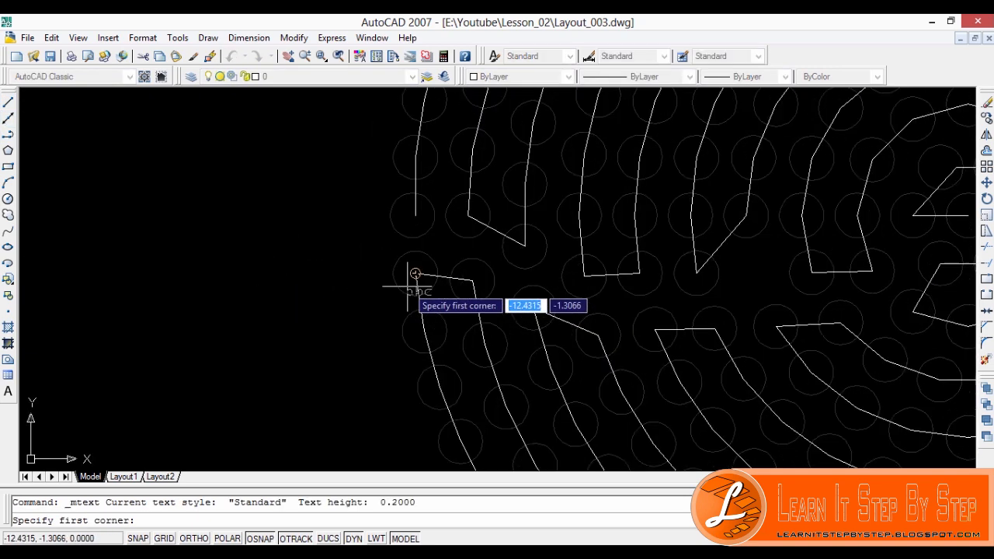
{"action": "left_click", "coordinate": [8, 102]}
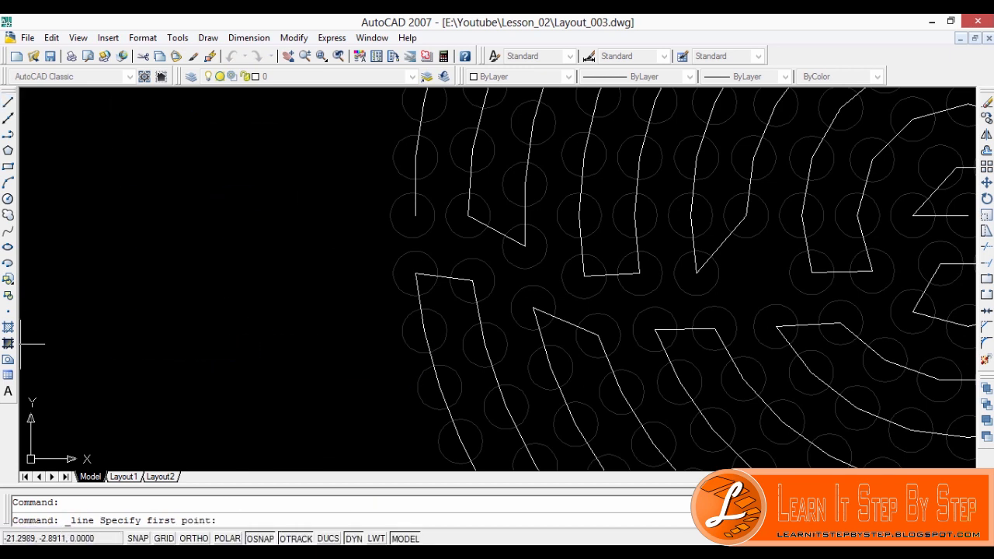
{"action": "key", "text": "Escape"}
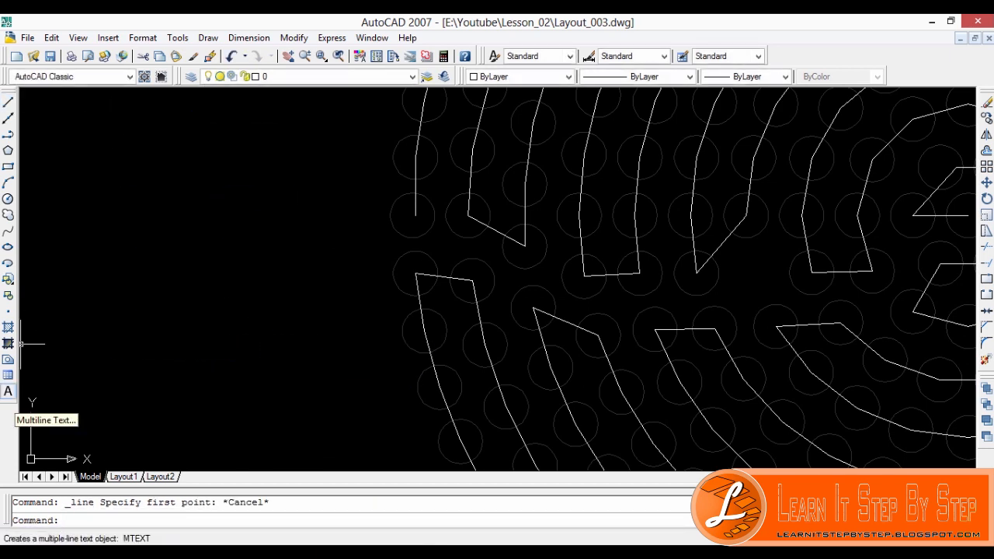
- Add the multiline text "p1" with height 1 beside the line's open end on the outermost ring
{"action": "left_click", "coordinate": [8, 392]}
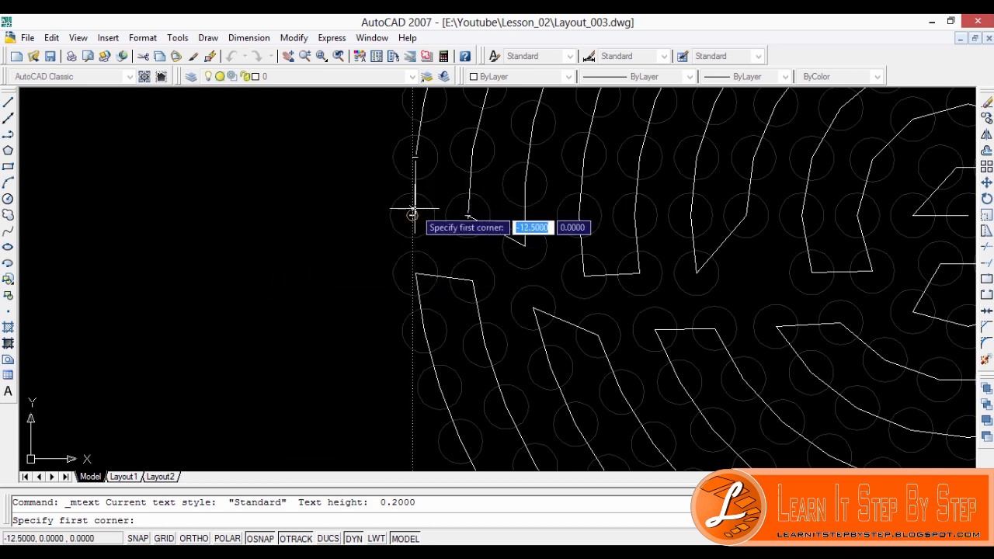
{"action": "left_click", "coordinate": [304, 232]}
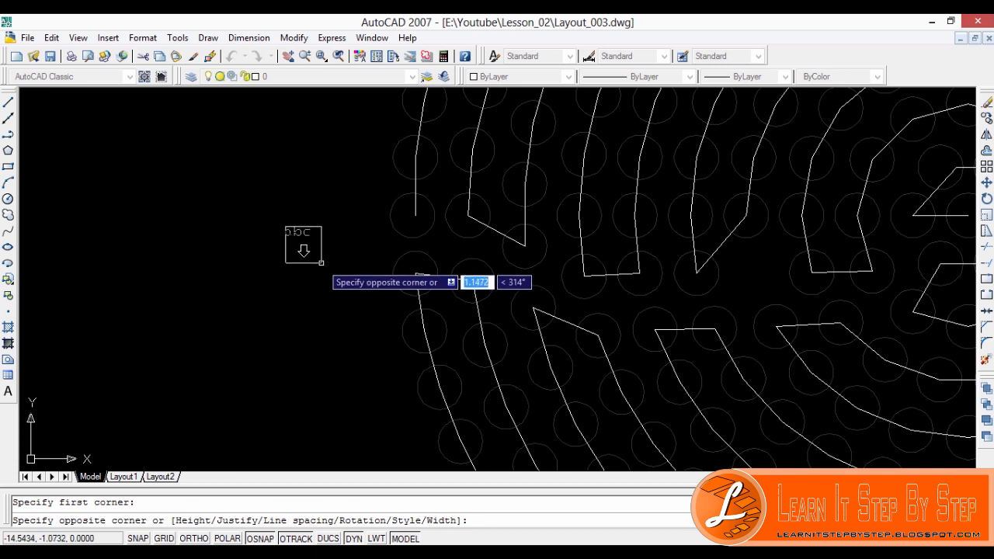
{"action": "type", "text": "0"}
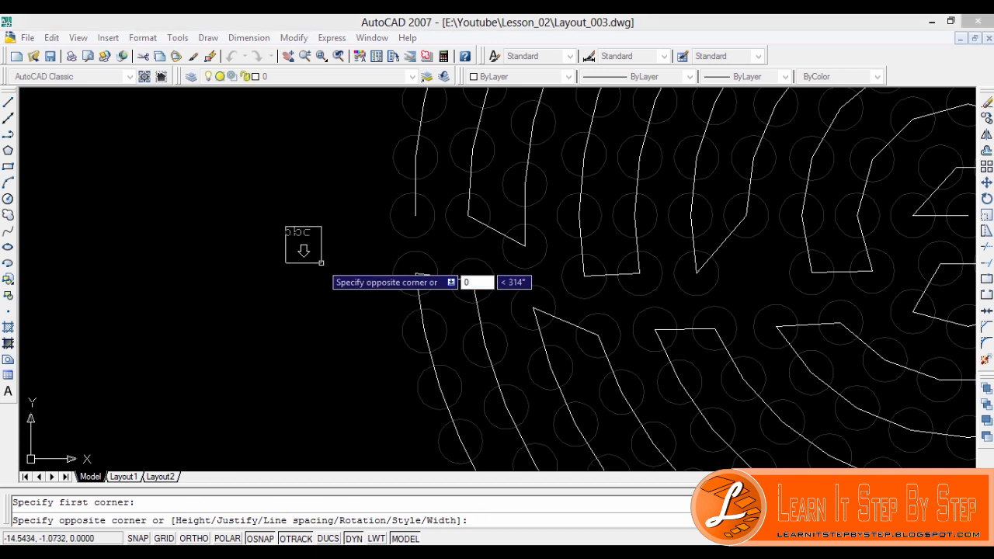
{"action": "key", "text": "Return"}
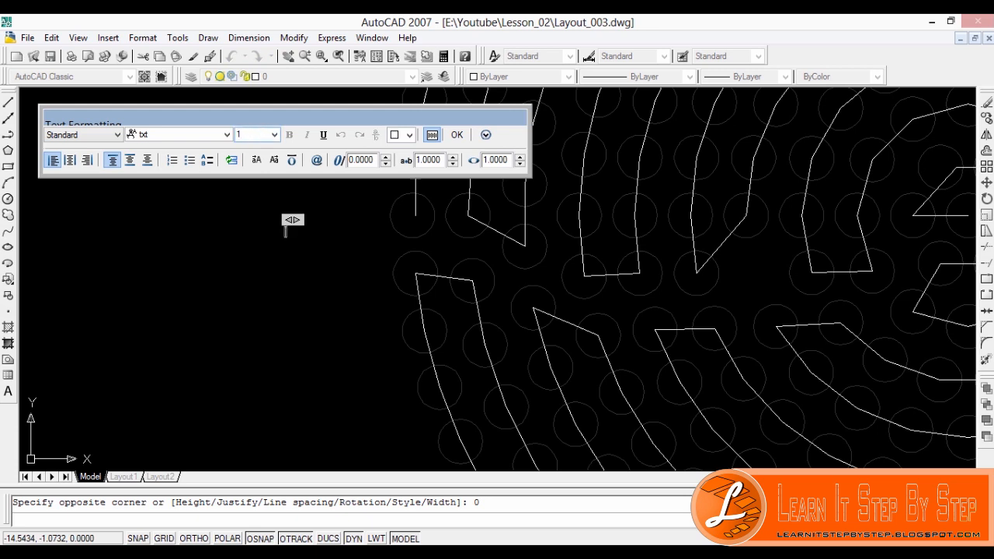
{"action": "left_click", "coordinate": [227, 135]}
{"action": "left_click", "coordinate": [226, 134]}
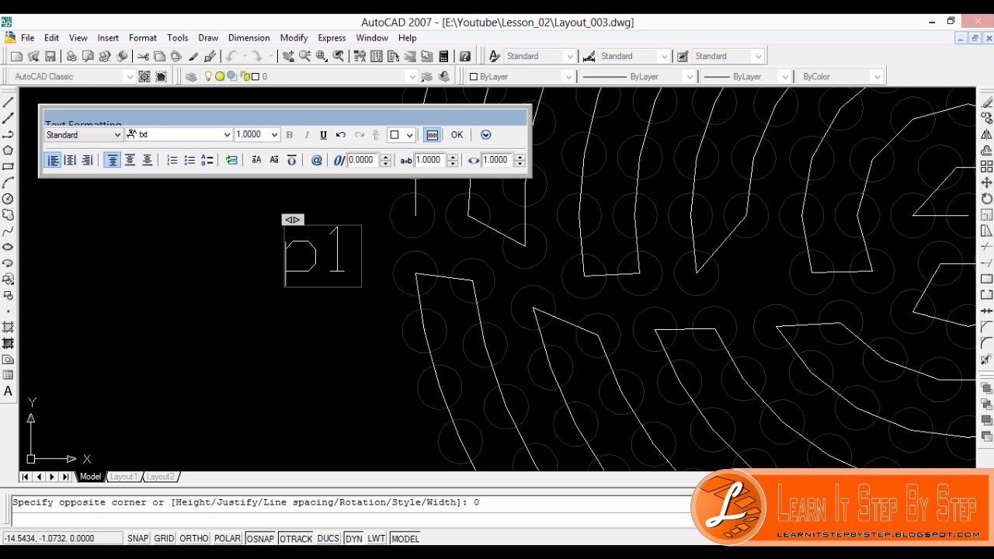
{"action": "left_click", "coordinate": [457, 134]}
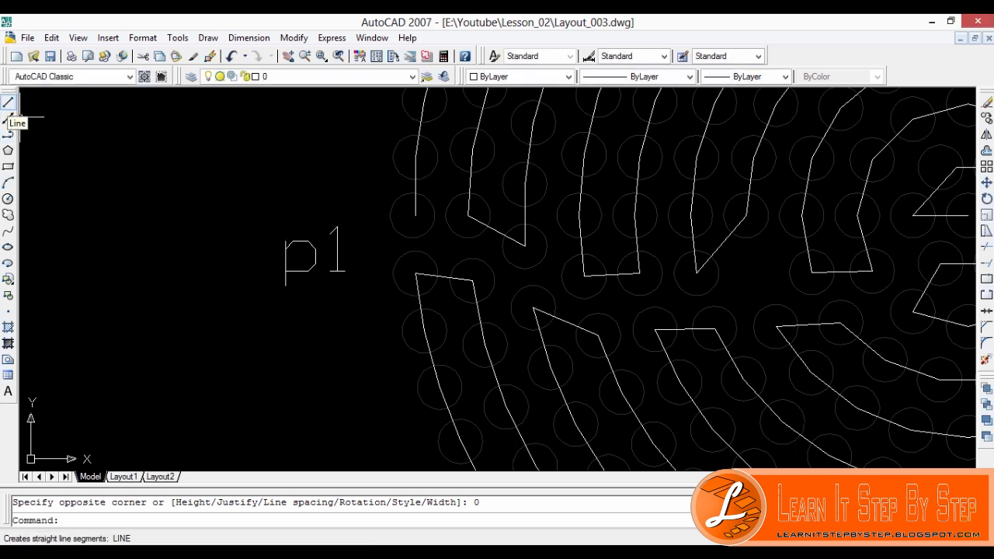
- Draw a leader line from the center of the outermost ring's left circle on the X axis to the p1 label
{"action": "left_click", "coordinate": [9, 103]}
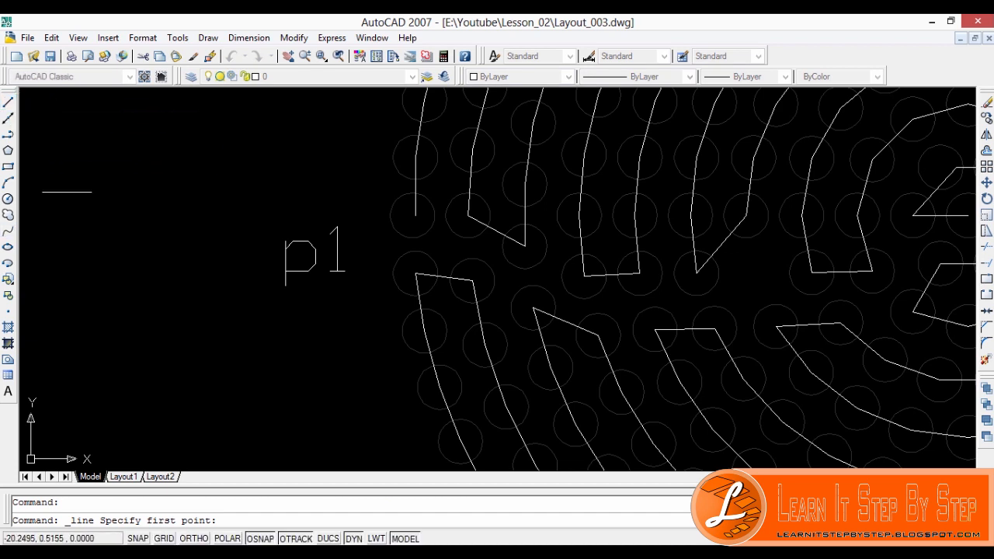
{"action": "left_click", "coordinate": [413, 215]}
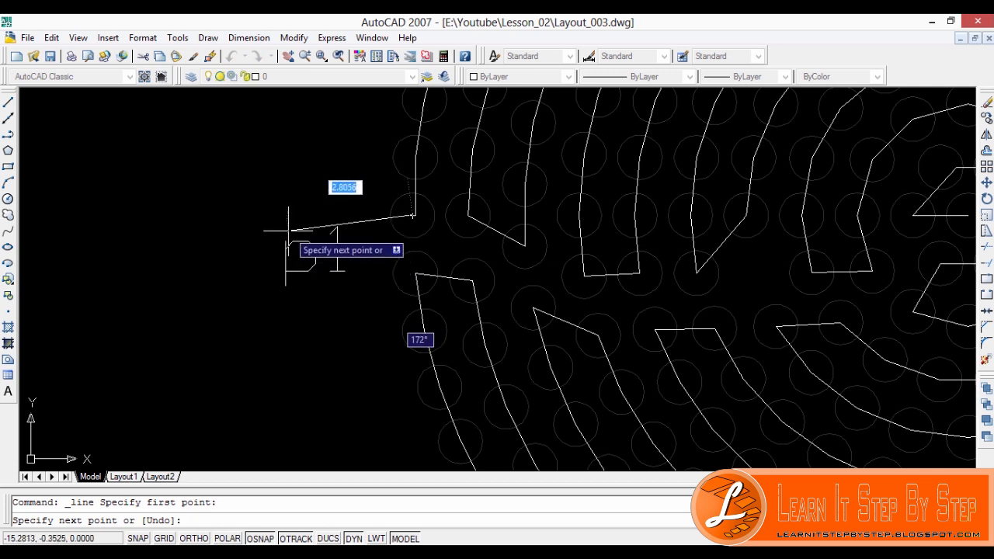
{"action": "left_click", "coordinate": [288, 227]}
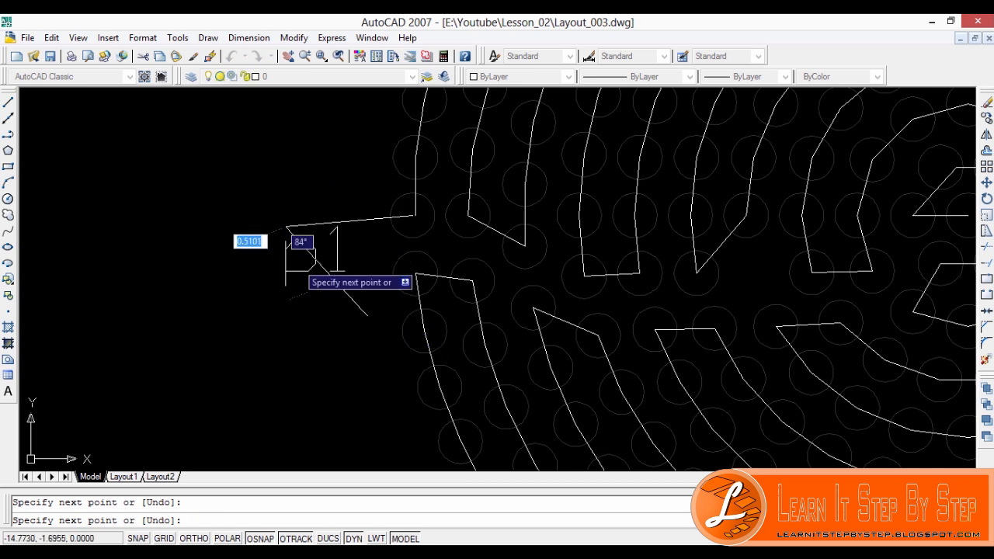
{"action": "key", "text": "Return"}
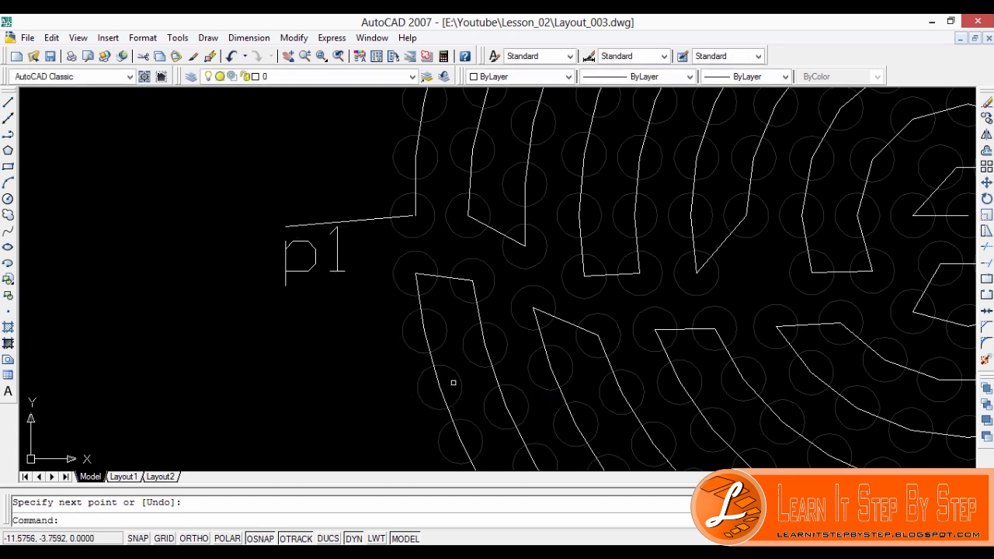
- Save the drawing with its p1 label and review the whole ring layout
{"action": "key", "text": "ctrl+s"}
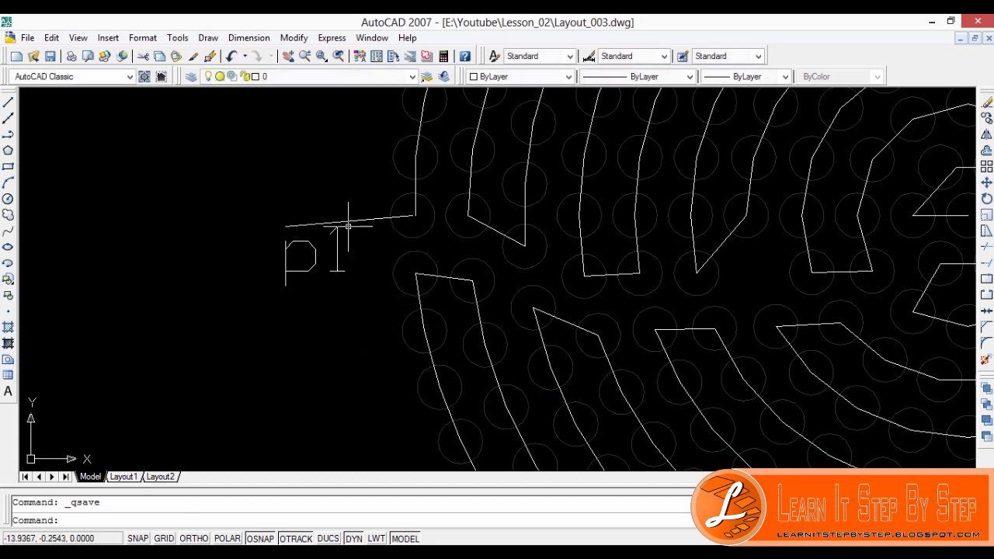
{"action": "scroll", "coordinate": [666, 221], "scroll_direction": "down", "scroll_amount": 5}
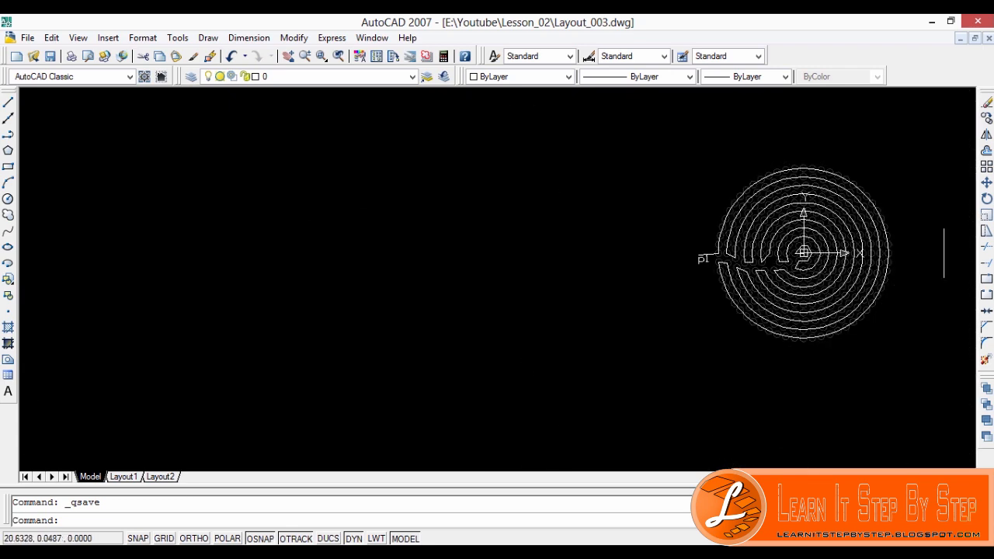
{"action": "scroll", "coordinate": [924, 264], "scroll_direction": "up", "scroll_amount": 3}
{"action": "scroll", "coordinate": [878, 182], "scroll_direction": "down", "scroll_amount": 5}
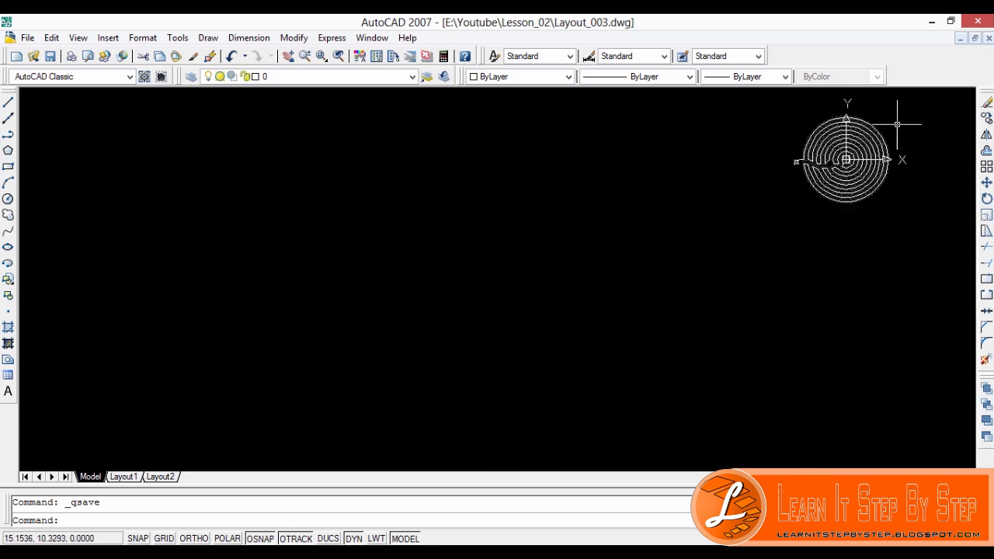
{"action": "scroll", "coordinate": [909, 117], "scroll_direction": "up", "scroll_amount": 7}
{"action": "scroll", "coordinate": [892, 138], "scroll_direction": "down", "scroll_amount": 3}
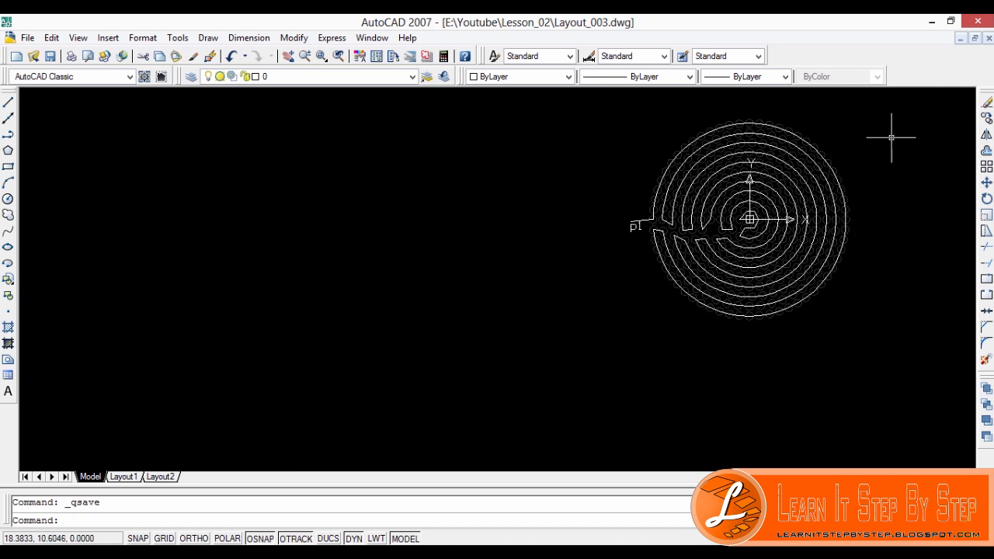
{"action": "scroll", "coordinate": [896, 137], "scroll_direction": "up", "scroll_amount": 3}
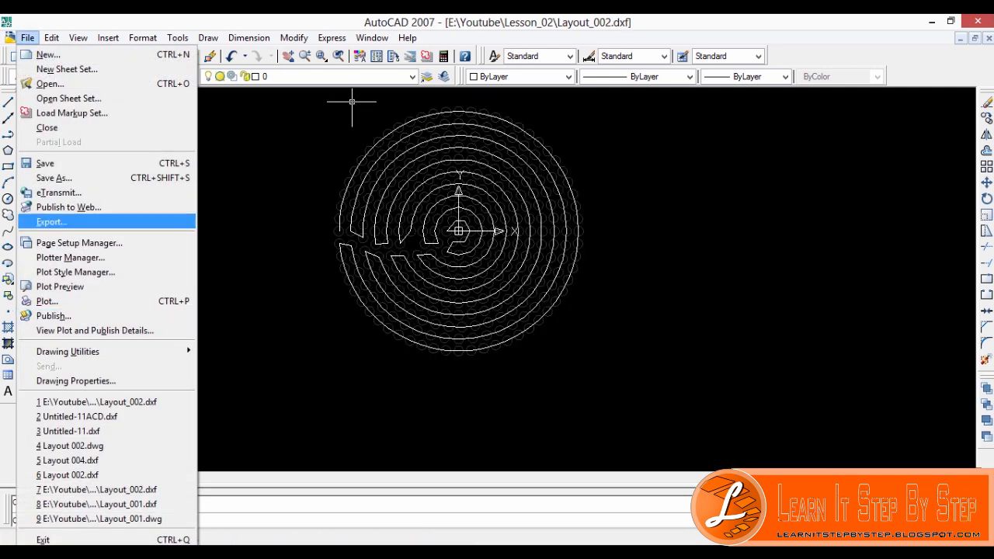
- Save a copy of the drawing as Layout_003 in AutoCAD 2007 DXF format in the Lesson_02 folder
{"action": "left_click", "coordinate": [54, 177]}
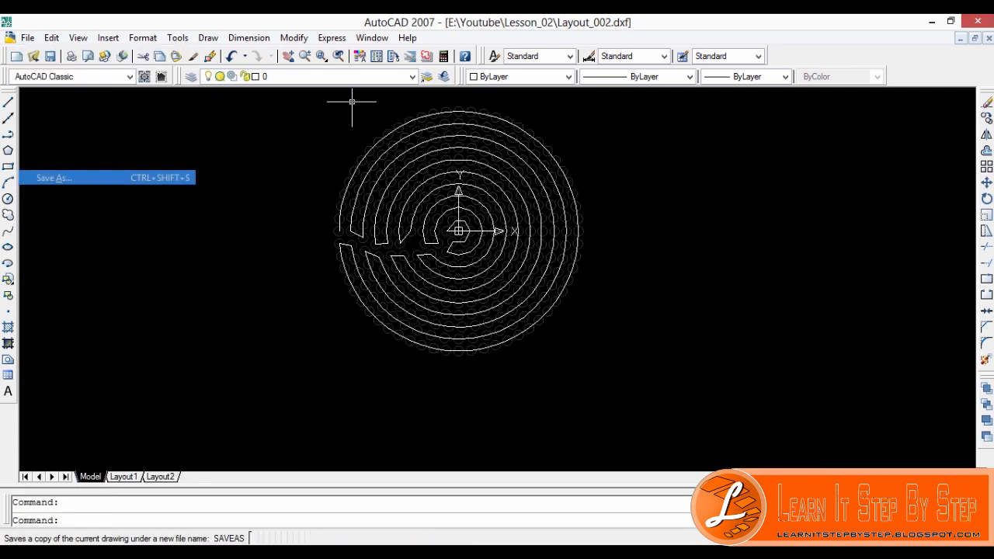
{"action": "left_click", "coordinate": [530, 425]}
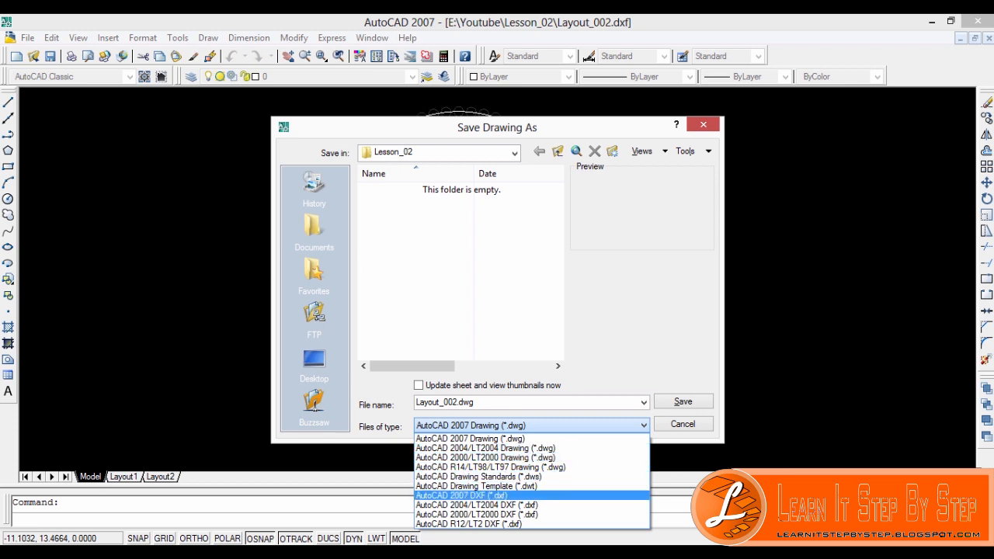
{"action": "key", "text": "Return"}
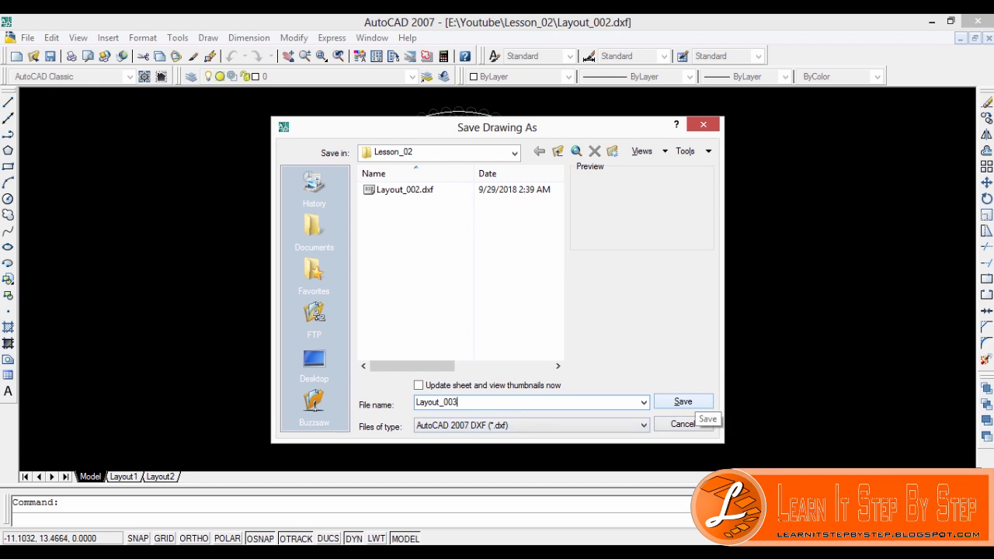
{"action": "left_click", "coordinate": [697, 407]}
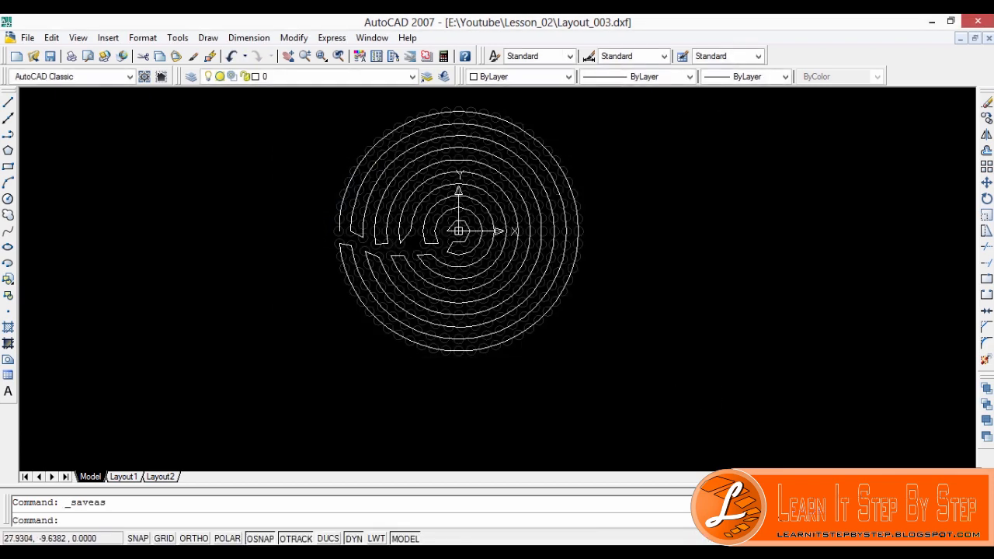
- Save the drawing in AutoCAD 2007 Drawing format as Layout_003.dwg in the Lesson_02 folder
{"action": "key", "text": "super+c"}
{"action": "key", "text": "Escape"}
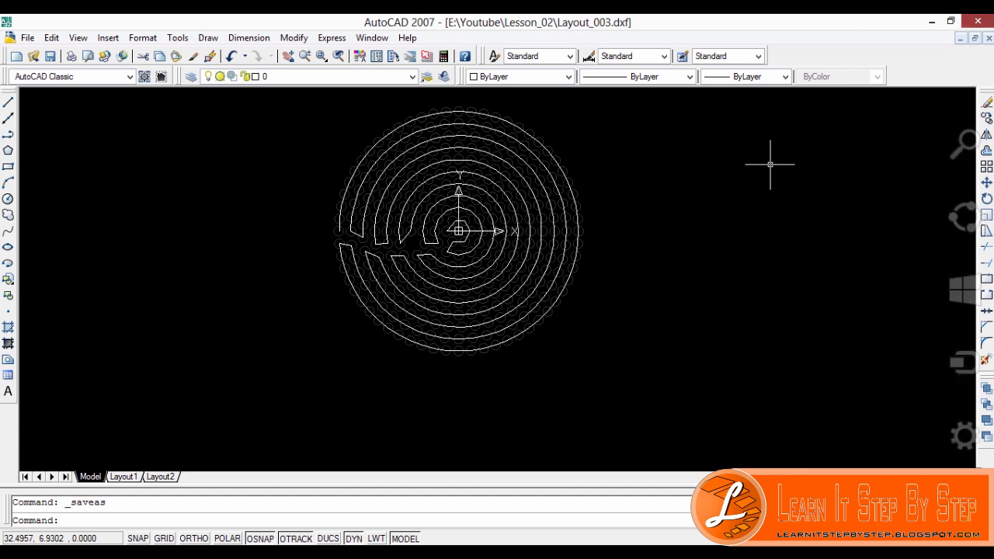
{"action": "key", "text": "ctrl+s"}
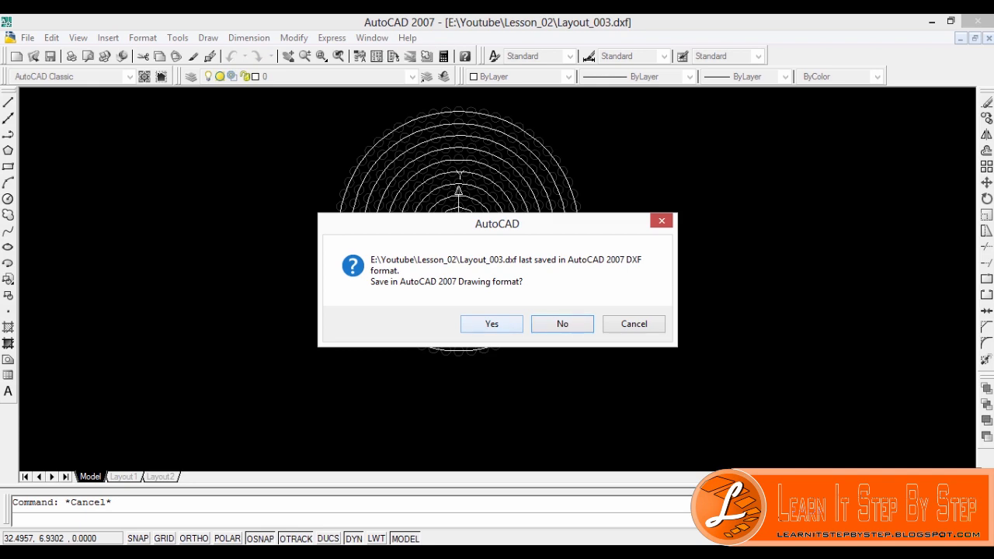
{"action": "left_click", "coordinate": [492, 324]}
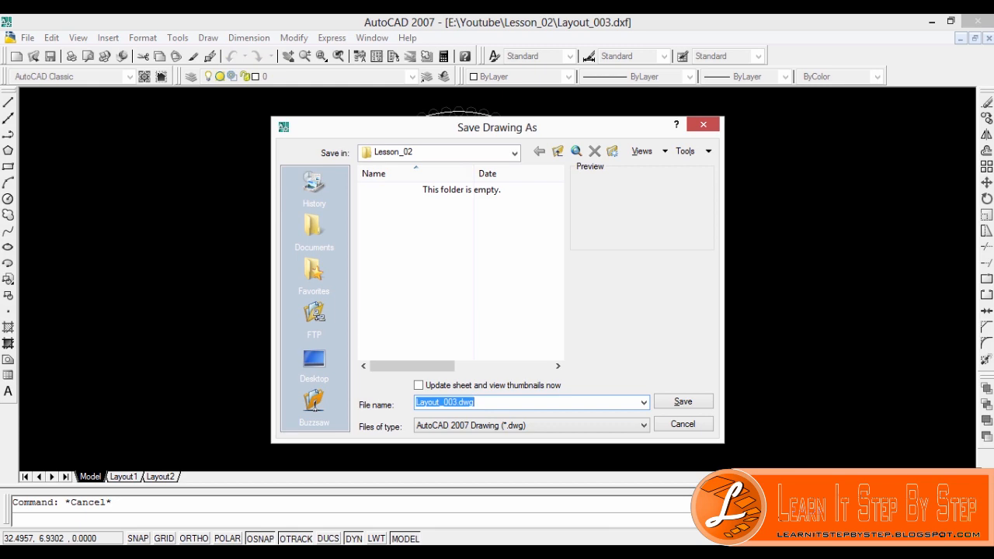
{"action": "left_click", "coordinate": [682, 400]}
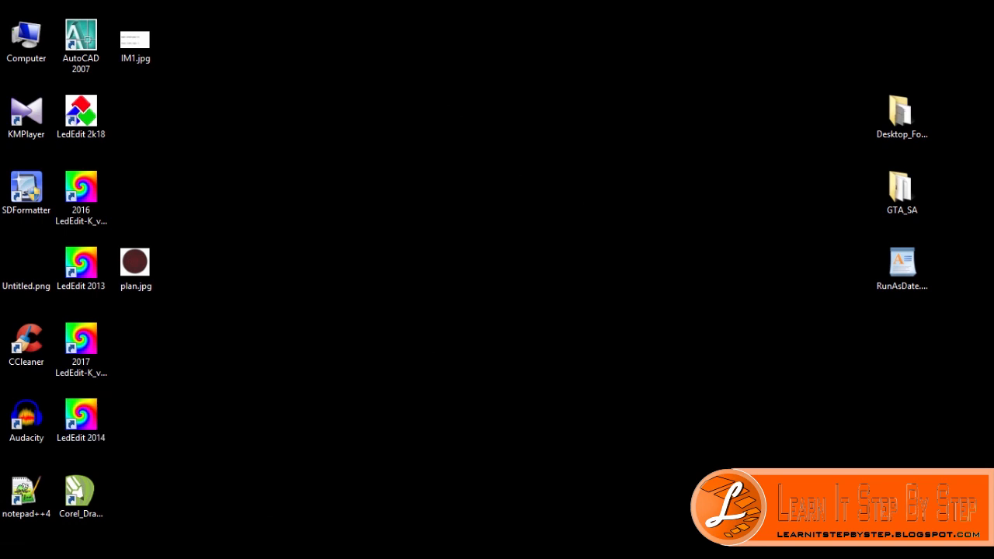
- Switch to LedEdit-K and create a new project with the K-1000-RGB controller and a maximum of 2048 lights per port
{"action": "left_click", "coordinate": [787, 27]}
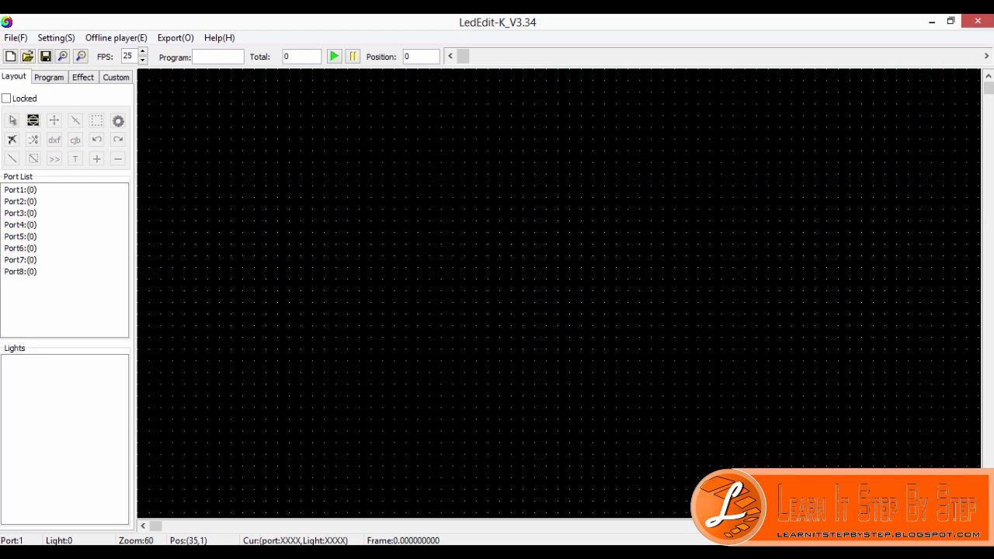
{"action": "left_click", "coordinate": [15, 37]}
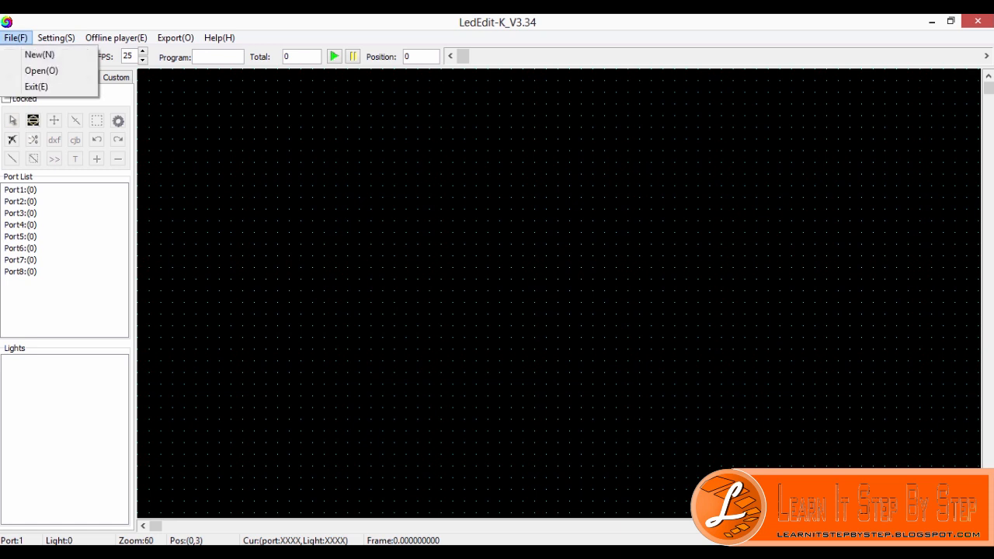
{"action": "left_click", "coordinate": [38, 51]}
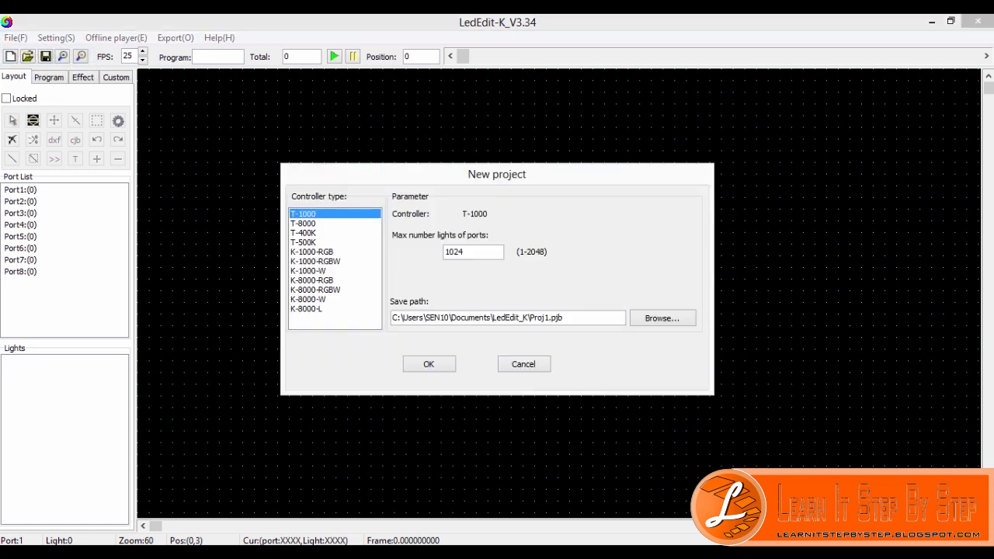
{"action": "left_click", "coordinate": [311, 251]}
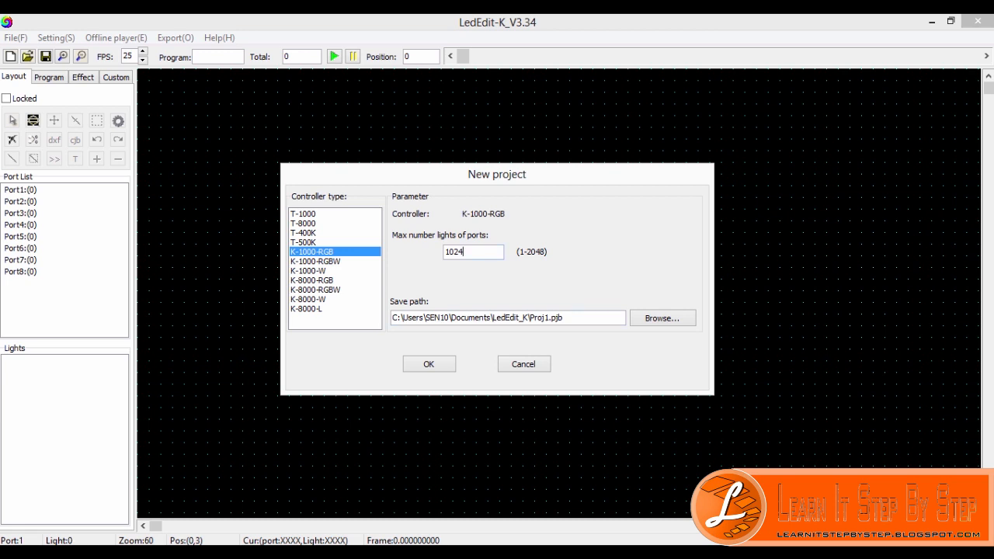
{"action": "double_click", "coordinate": [463, 251]}
{"action": "type", "text": "2048"}
{"action": "left_click", "coordinate": [429, 363]}
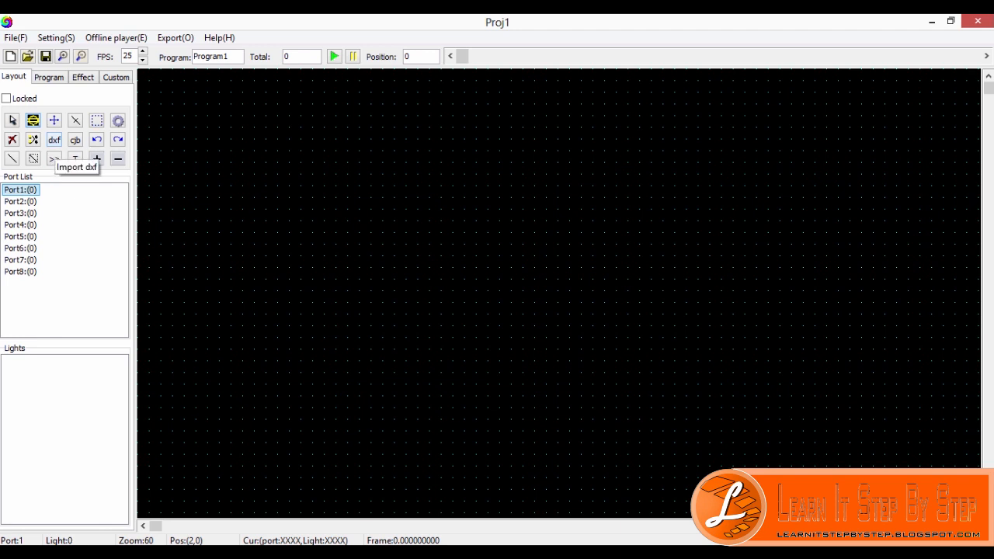
- Import Layout_003.dxf from the Lesson_02 folder using imprecise connection and a scaling above 1
{"action": "left_click", "coordinate": [53, 142]}
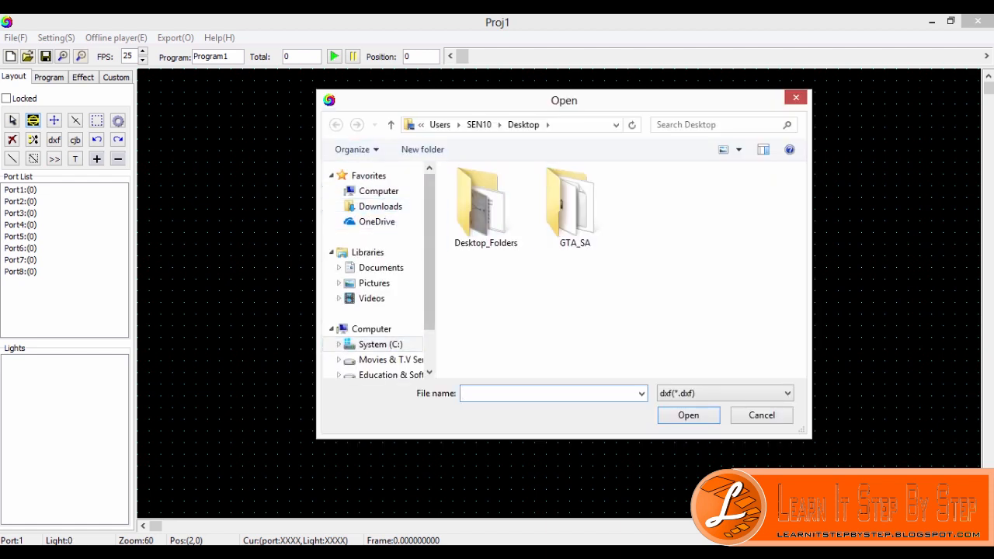
{"action": "scroll", "coordinate": [380, 307], "scroll_direction": "down", "scroll_amount": 2}
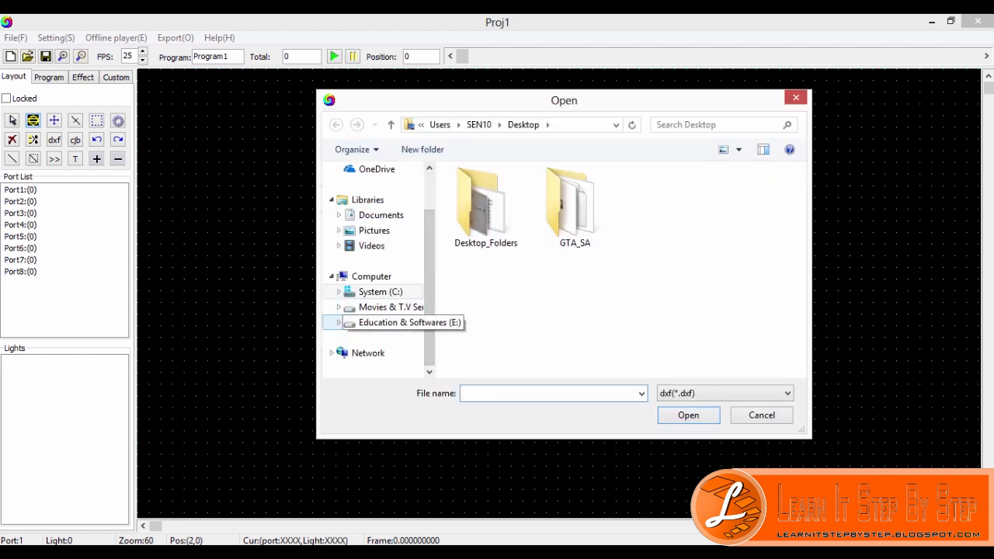
{"action": "left_click", "coordinate": [575, 206]}
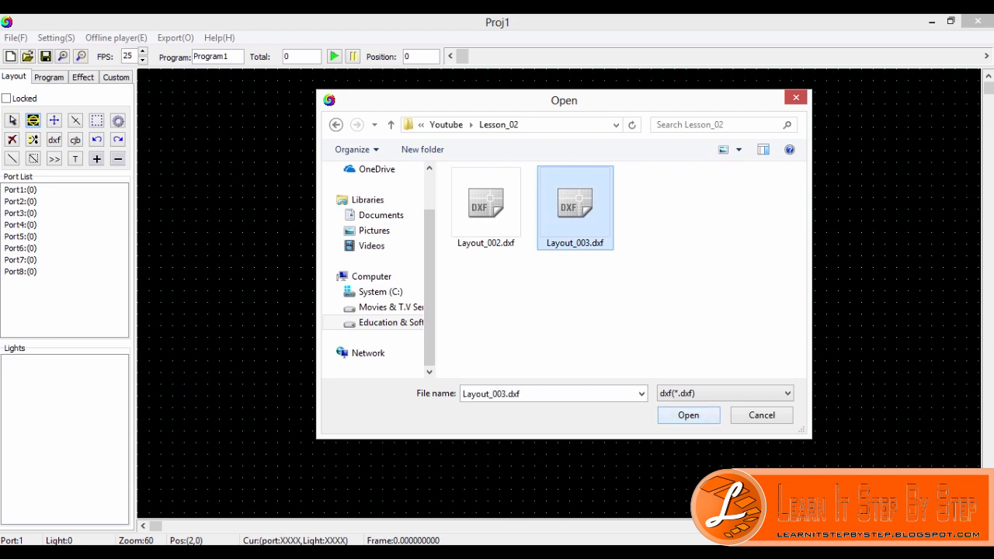
{"action": "key", "text": "Return"}
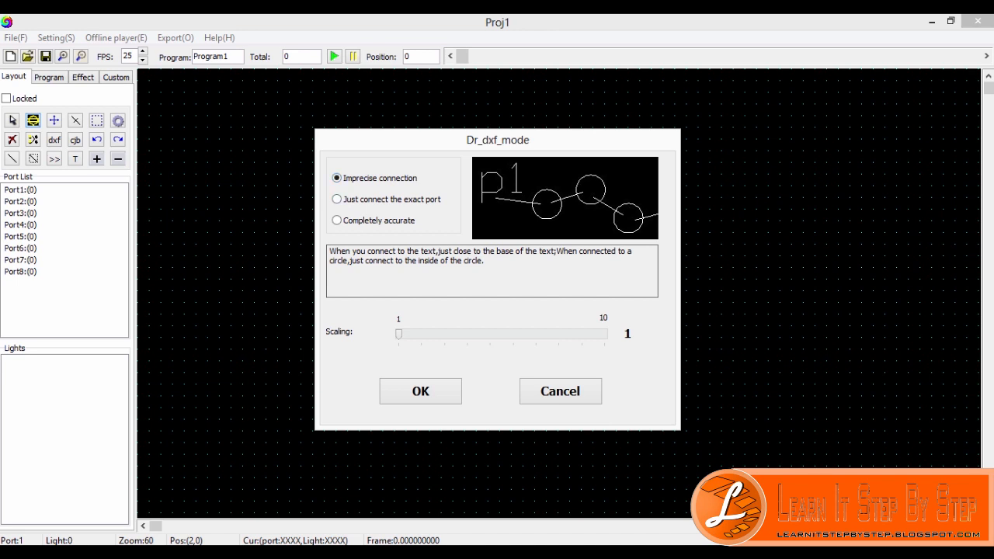
{"action": "left_click_drag", "start_coordinate": [398, 334], "coordinate": [490, 334]}
{"action": "left_click", "coordinate": [420, 392]}
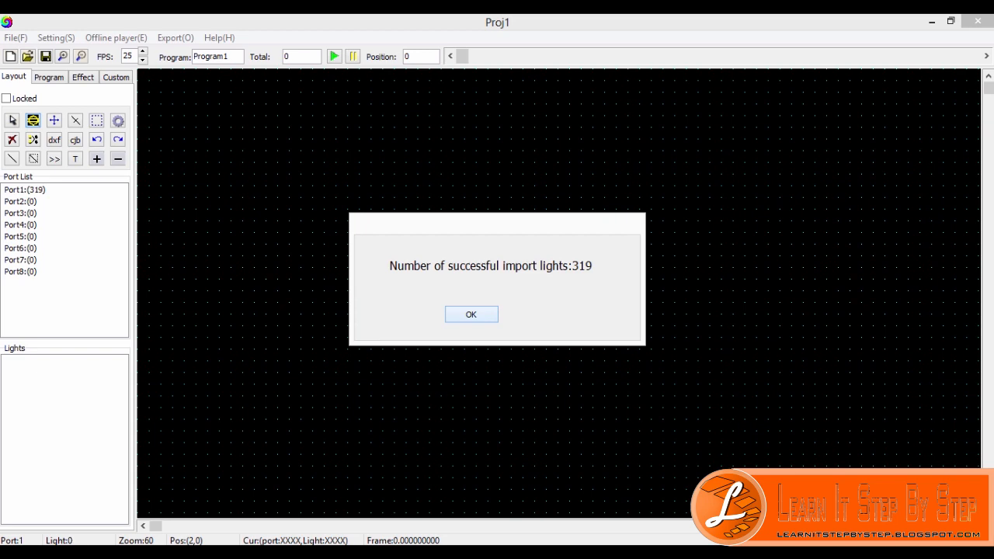
{"action": "left_click", "coordinate": [471, 314]}
- Examine the imported light layout and its Port1 entry, and display Program1
{"action": "scroll", "coordinate": [468, 318], "scroll_direction": "down", "scroll_amount": 7}
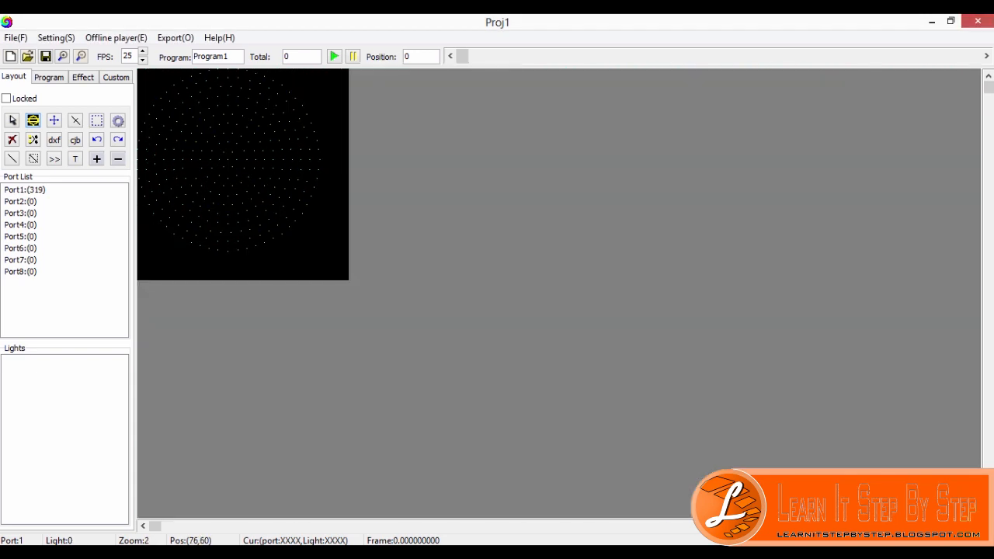
{"action": "scroll", "coordinate": [454, 294], "scroll_direction": "up", "scroll_amount": 4}
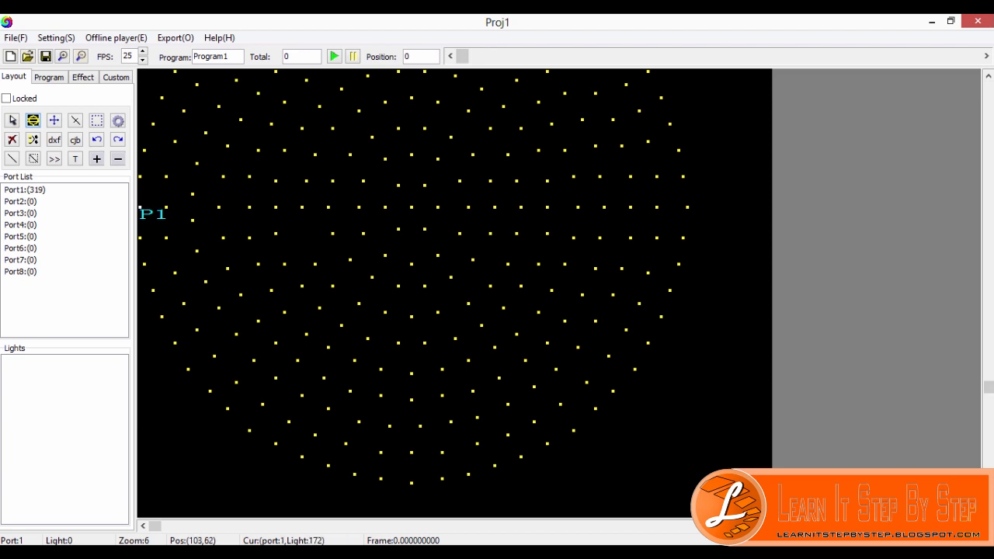
{"action": "scroll", "coordinate": [618, 224], "scroll_direction": "down", "scroll_amount": 2}
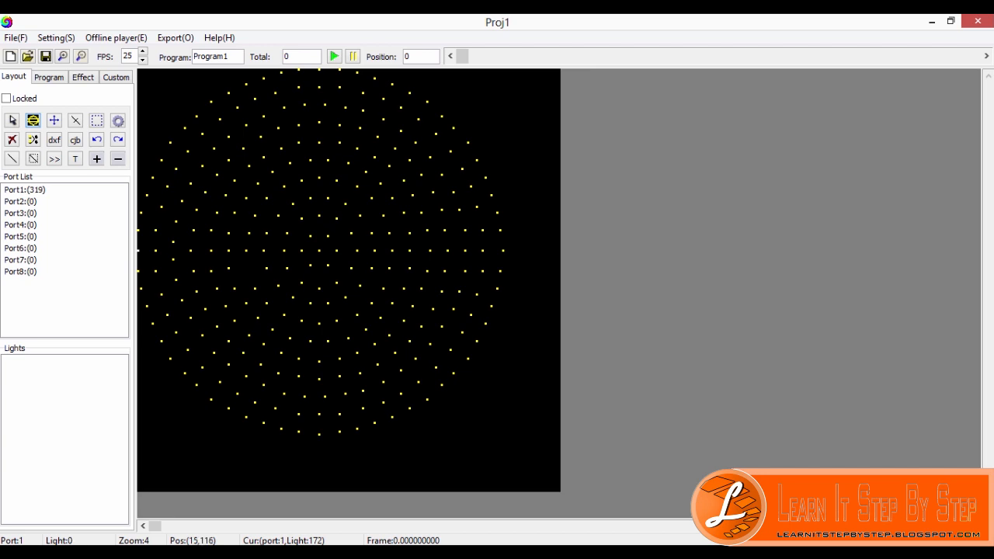
{"action": "left_click", "coordinate": [25, 190]}
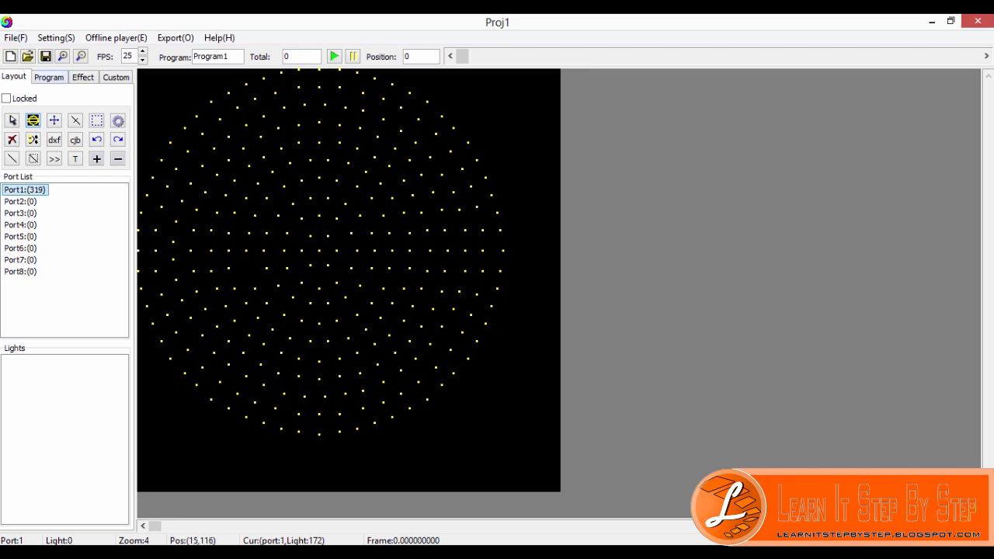
{"action": "left_click", "coordinate": [48, 77]}
{"action": "left_click", "coordinate": [27, 121]}
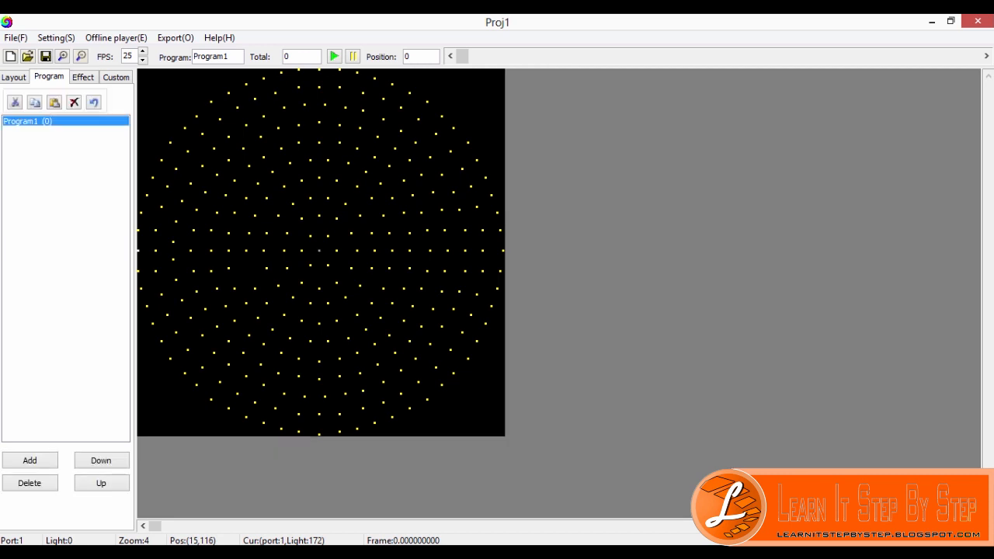
- Preview the 5-2 SWF effect and the 4-2 TOL effect from the T3_SWF effects library on the light layout
{"action": "left_click", "coordinate": [82, 76]}
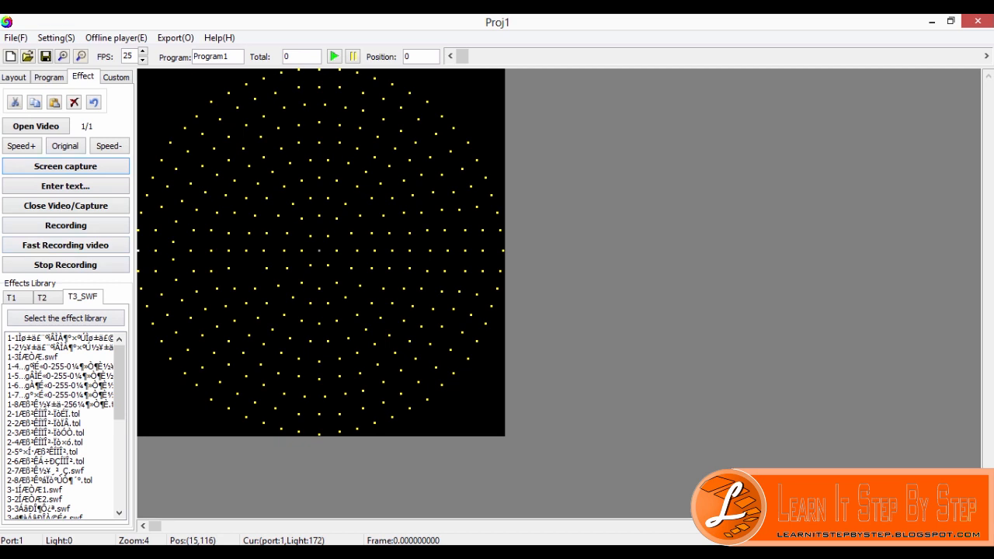
{"action": "left_click_drag", "start_coordinate": [119, 382], "coordinate": [119, 469]}
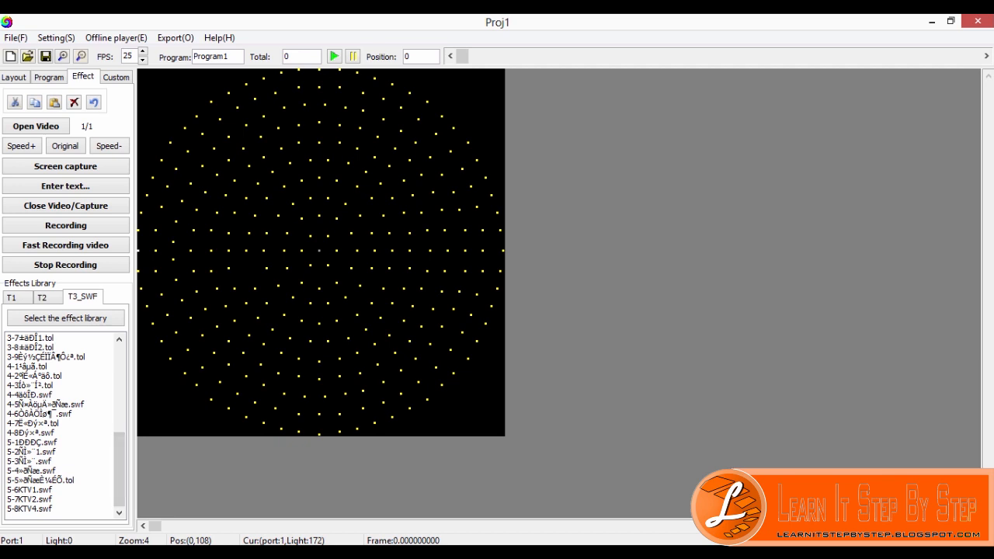
{"action": "left_click", "coordinate": [31, 451]}
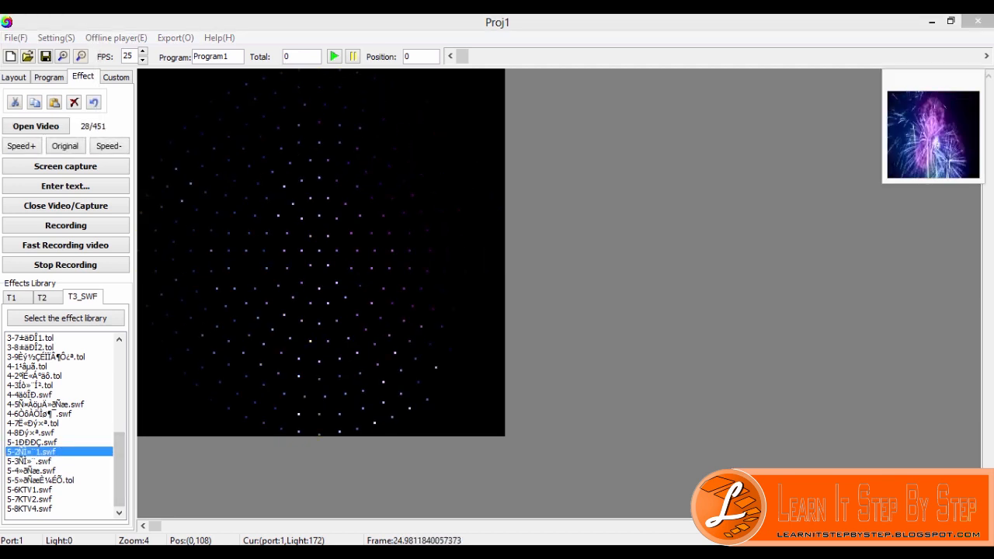
{"action": "left_click", "coordinate": [34, 375]}
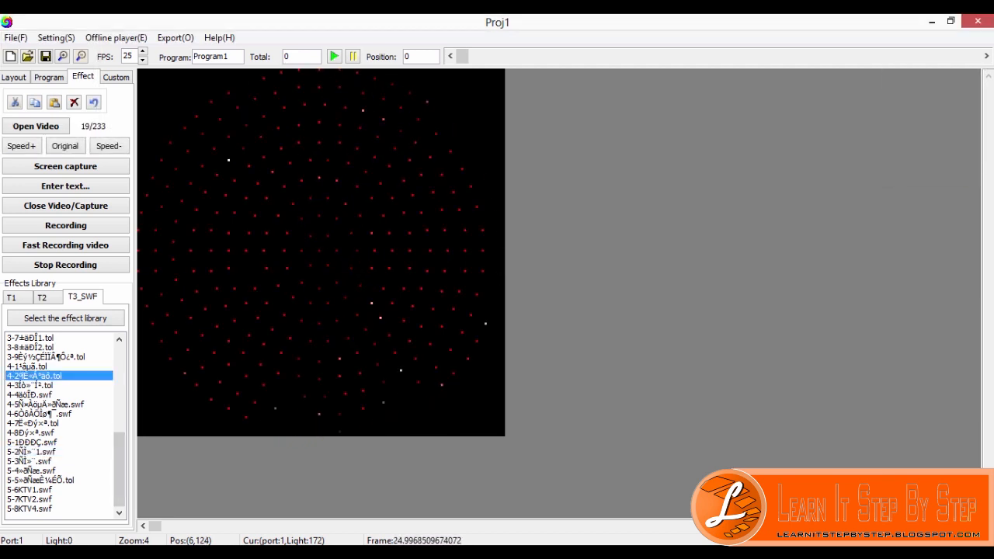
- Preview the 2-3, 2-4 and 2-5 TOL effects from the T3_SWF library on the light layout
{"action": "left_click_drag", "start_coordinate": [119, 466], "coordinate": [119, 379]}
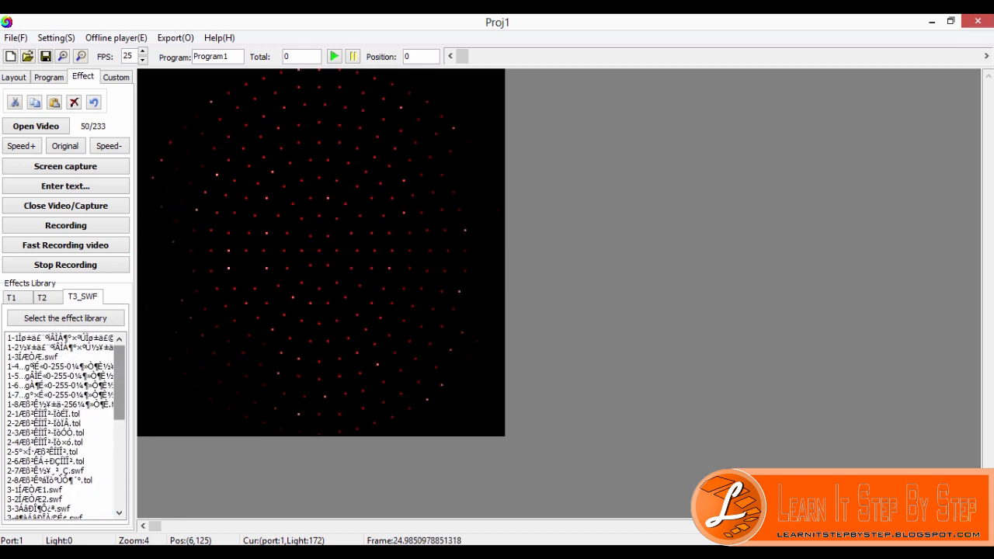
{"action": "left_click", "coordinate": [59, 347]}
{"action": "left_click", "coordinate": [59, 432]}
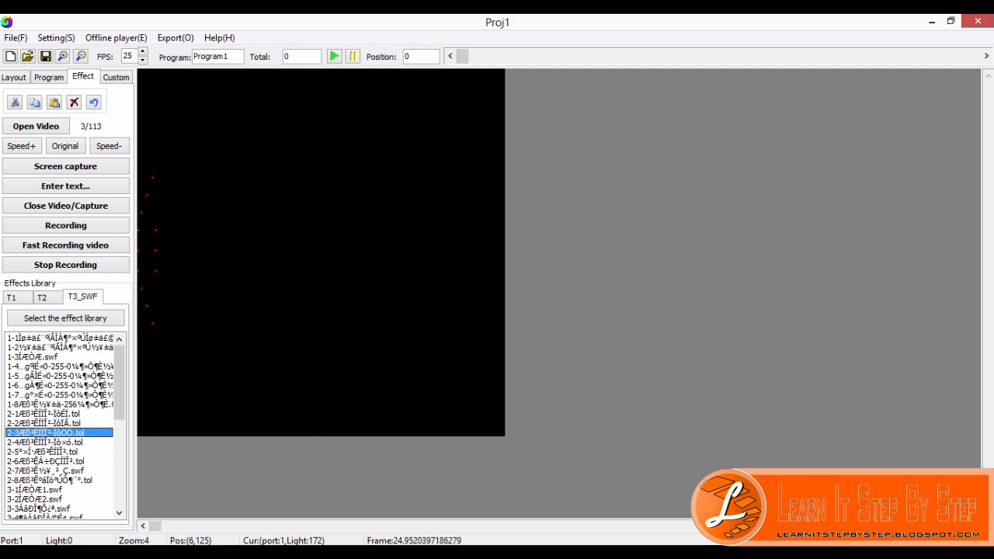
{"action": "left_click", "coordinate": [60, 442]}
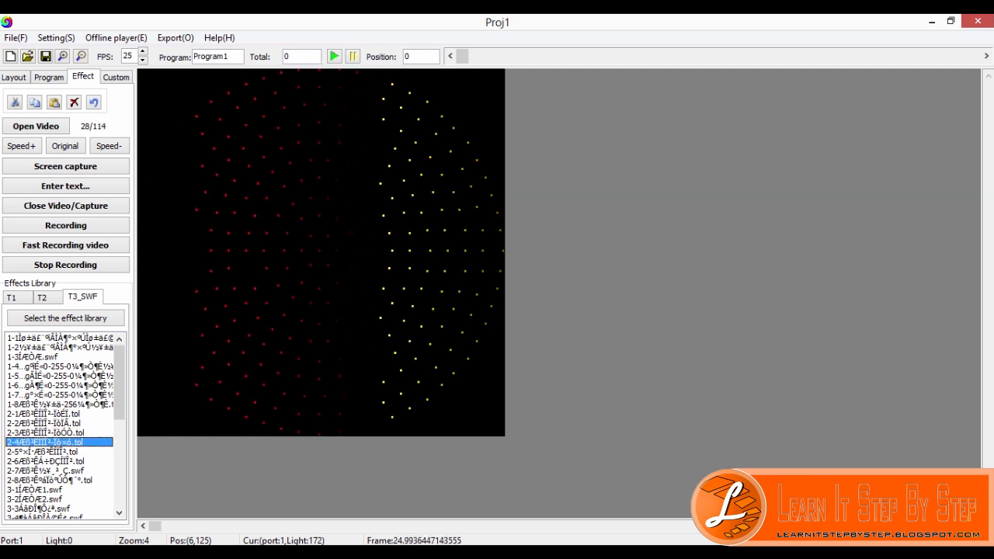
{"action": "left_click", "coordinate": [59, 451]}
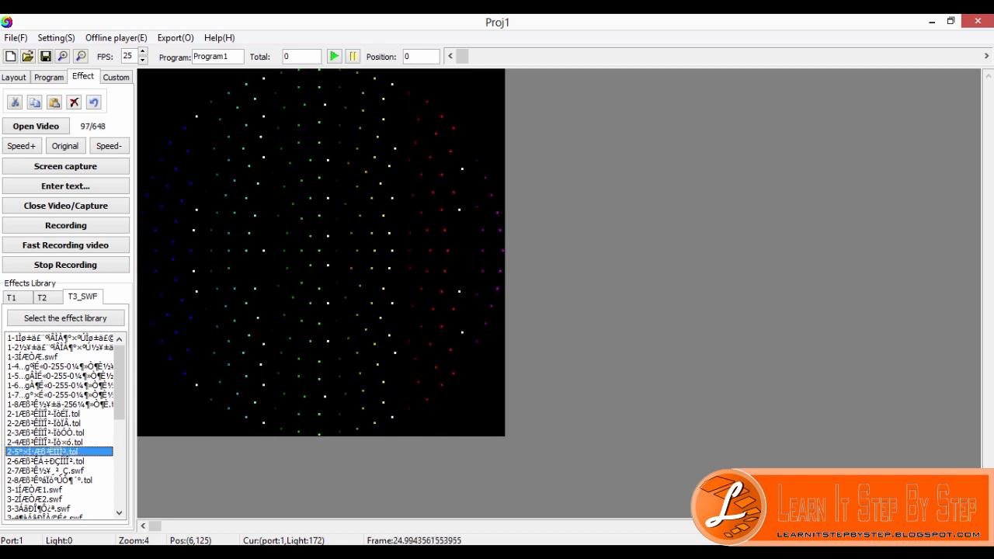
- Compare the 2-7 SWF effect with the 2-4 and 1-7 effects on the light layout, finishing on 2-7
{"action": "left_click", "coordinate": [59, 471]}
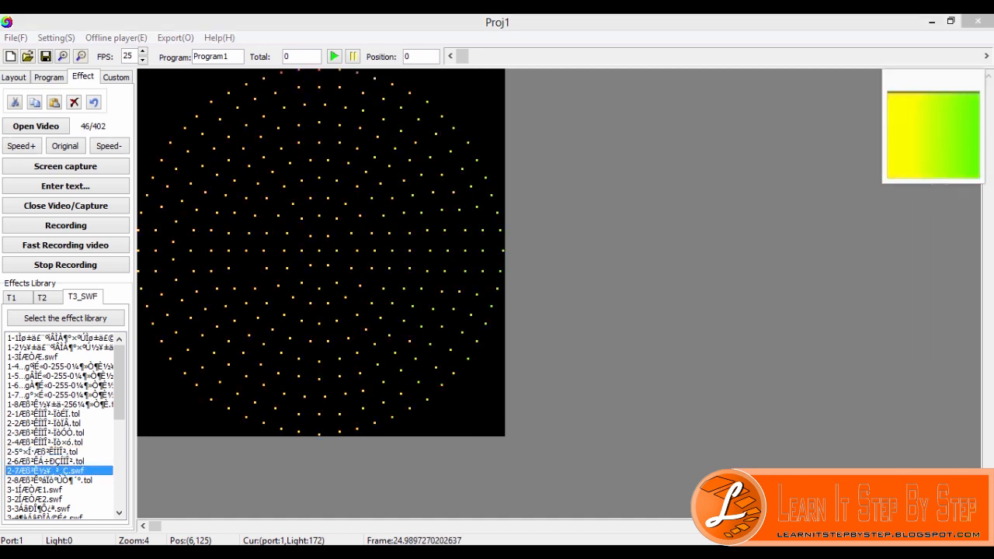
{"action": "left_click", "coordinate": [59, 441]}
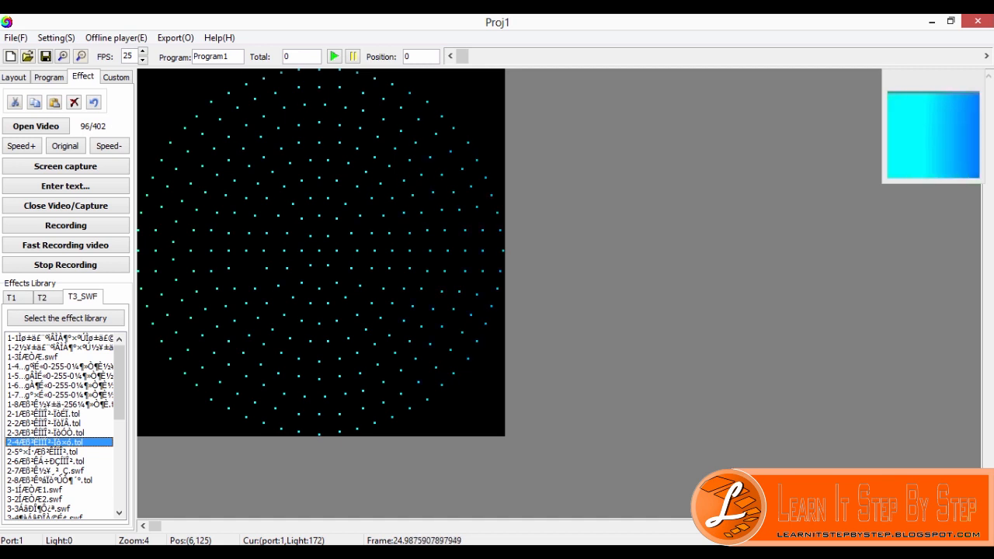
{"action": "left_click", "coordinate": [59, 395]}
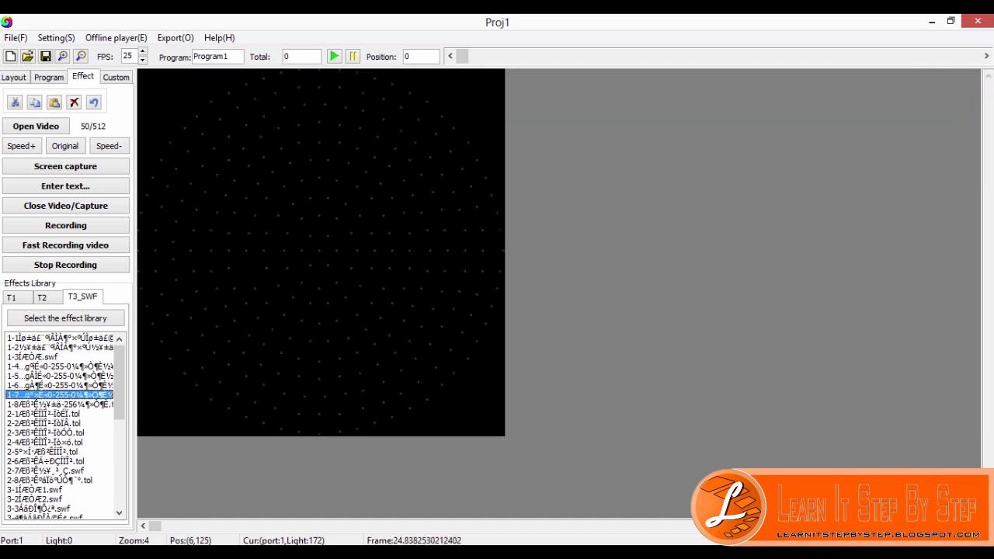
{"action": "left_click", "coordinate": [59, 470]}
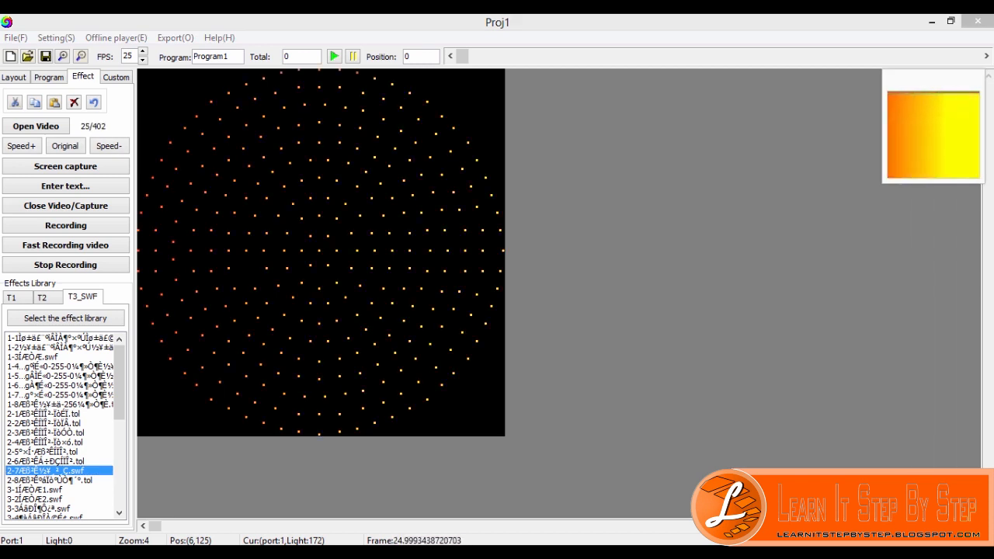